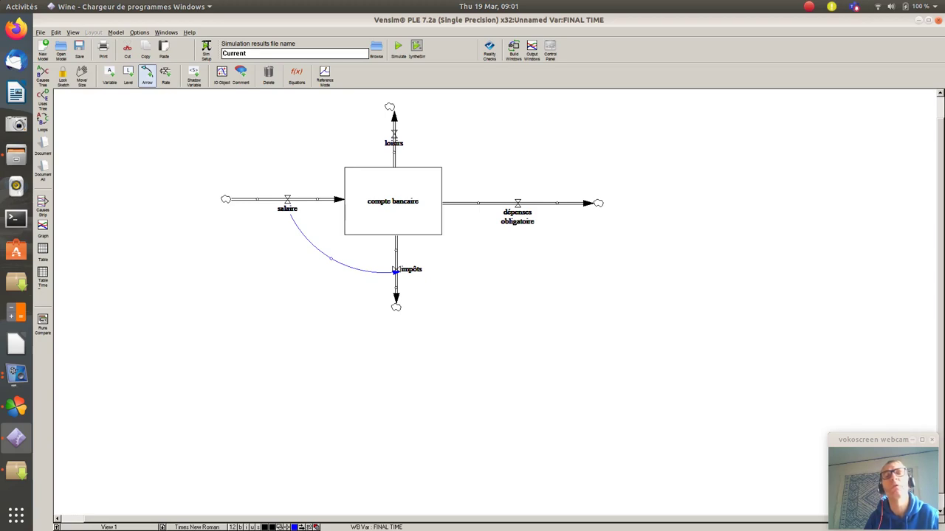
# - Draw a causal arrow from compte bancaire to loisirs and bend it outward around the stock's salaire side
pyautogui.click(393, 201)
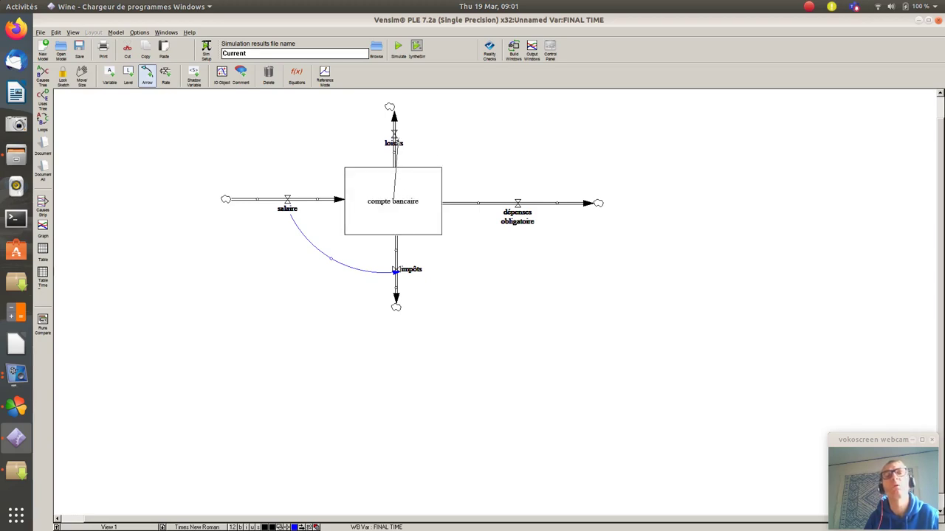
pyautogui.click(393, 137)
pyautogui.moveTo(394, 151); pyautogui.dragTo(324, 140)
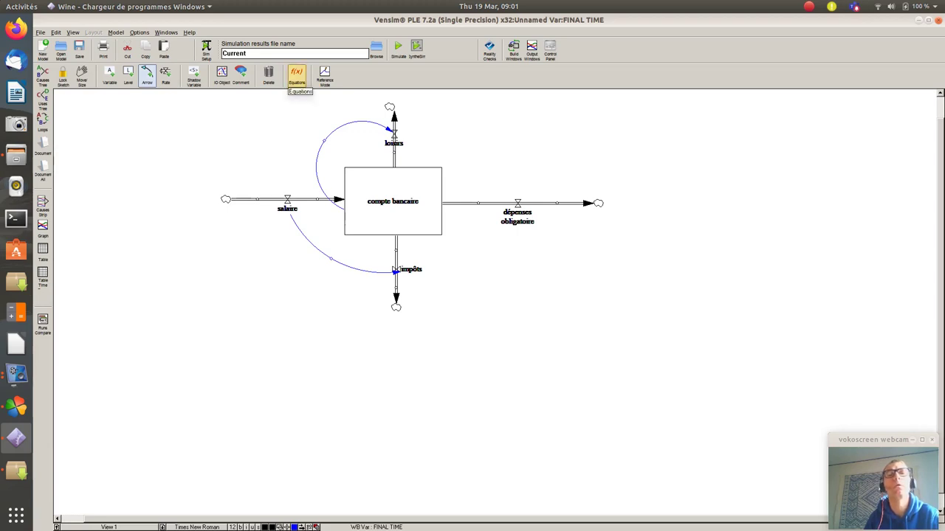
# - Open the equation definition of the compte bancaire level and set its units to euros
pyautogui.click(297, 73)
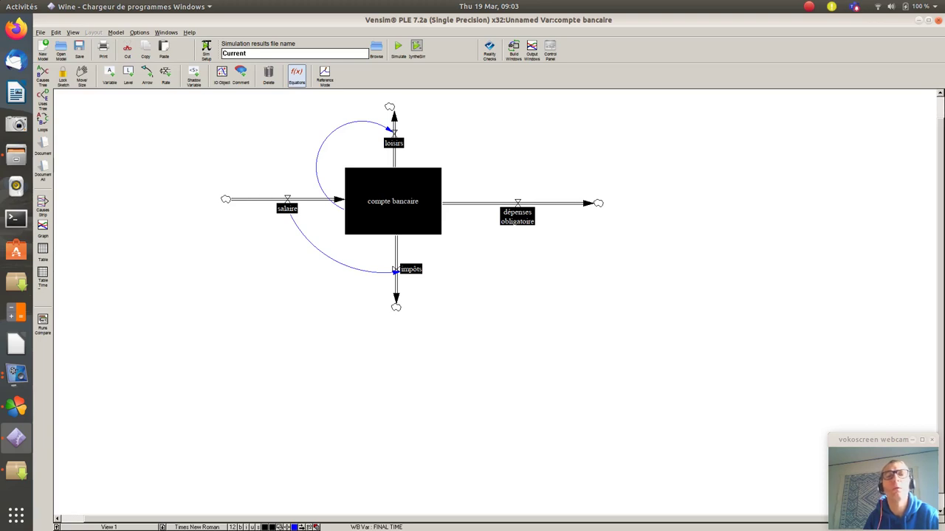
pyautogui.click(393, 201)
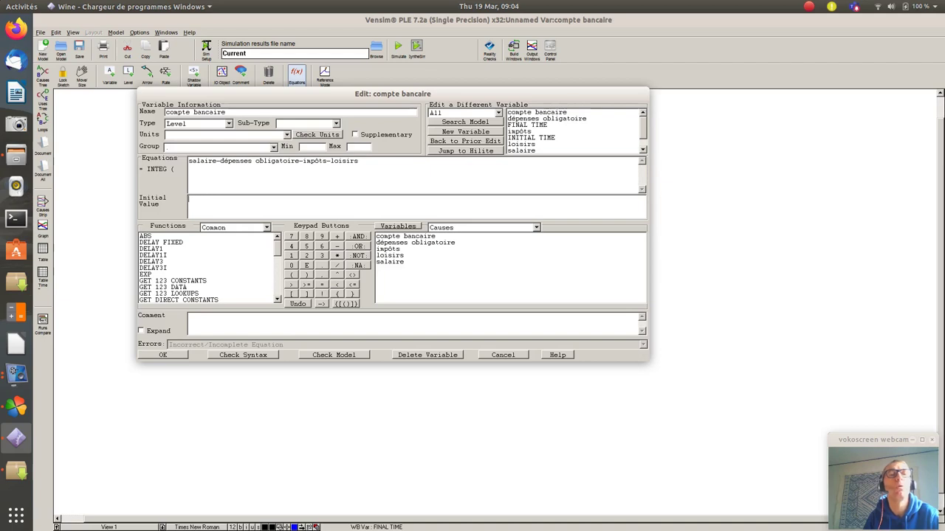
pyautogui.click(226, 112)
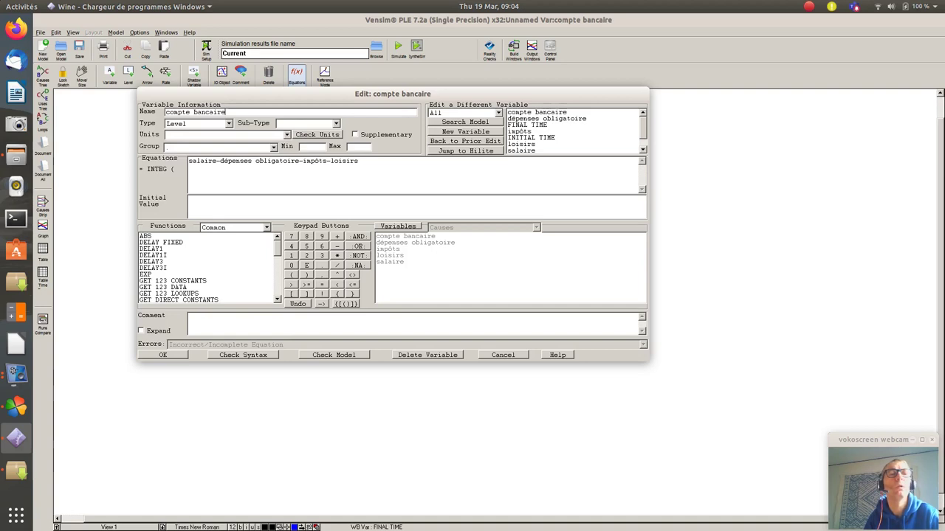
pyautogui.click(167, 135)
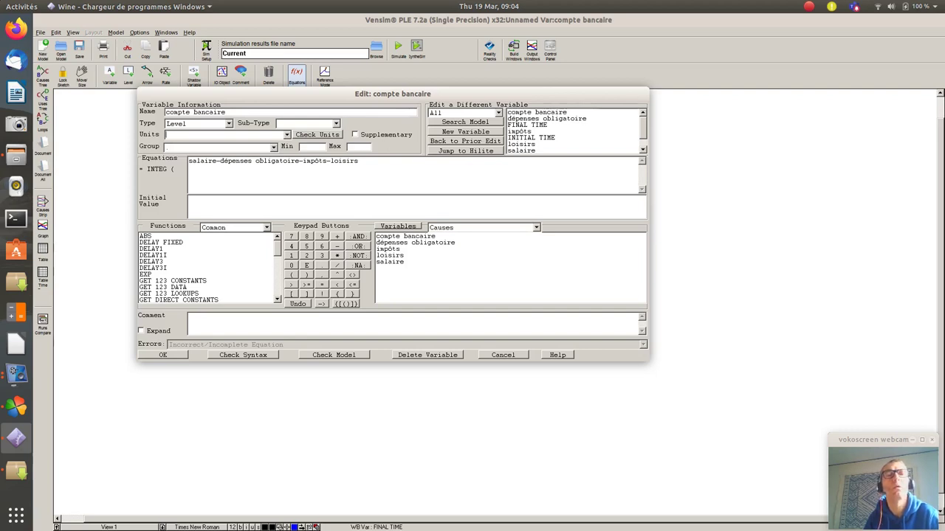
pyautogui.write('euros')
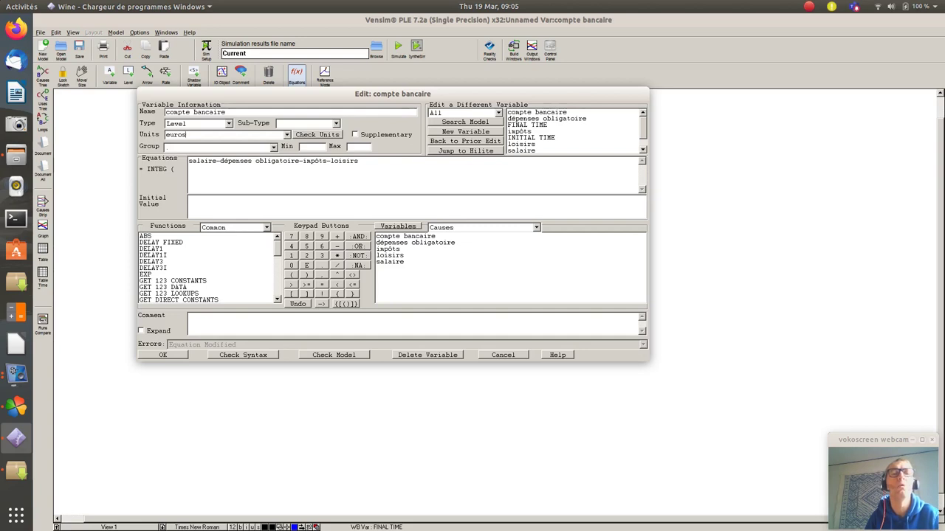
# - Review the integral equation of compte bancaire and set its initial value to 2500
pyautogui.moveTo(359, 161); pyautogui.dragTo(188, 160)
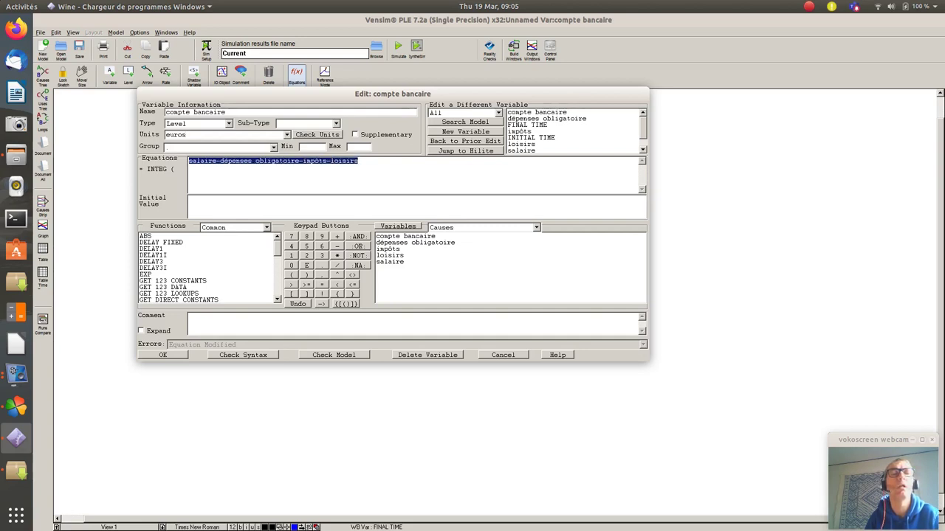
pyautogui.click(188, 161)
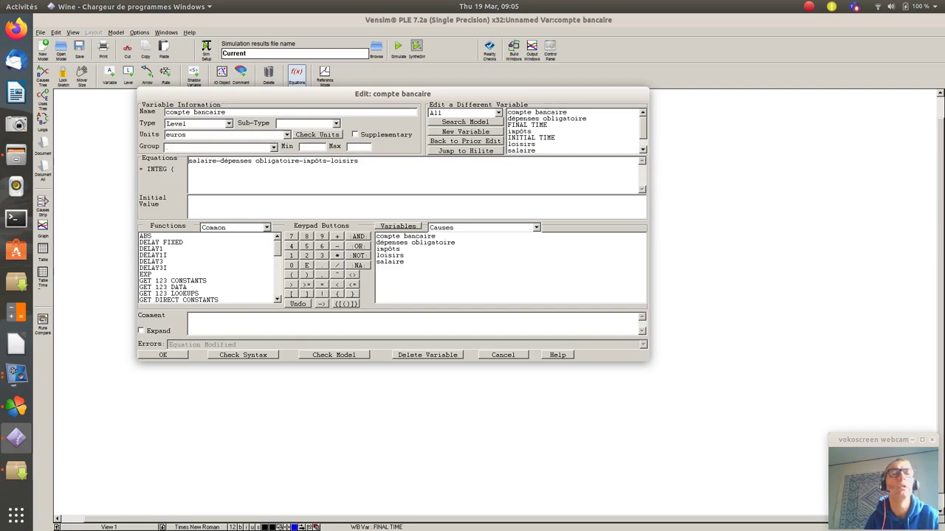
pyautogui.moveTo(358, 161); pyautogui.dragTo(255, 161)
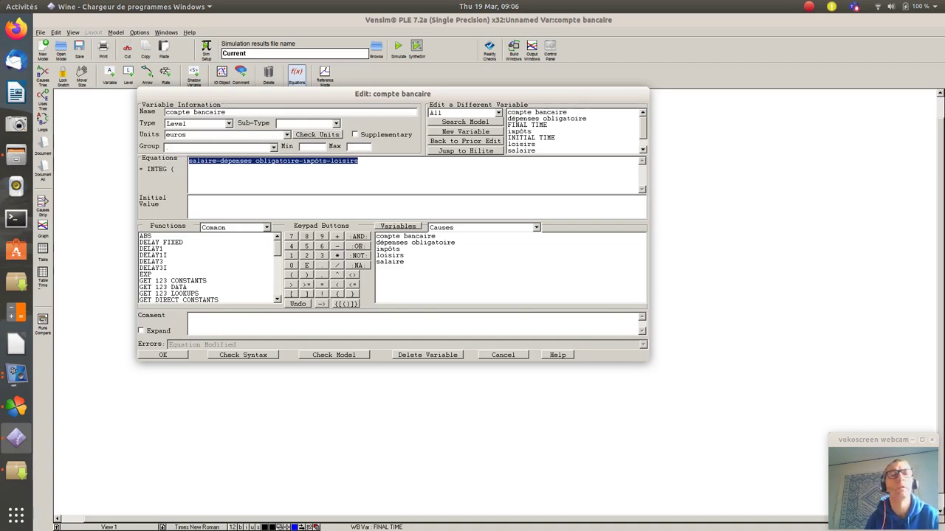
pyautogui.click(189, 200)
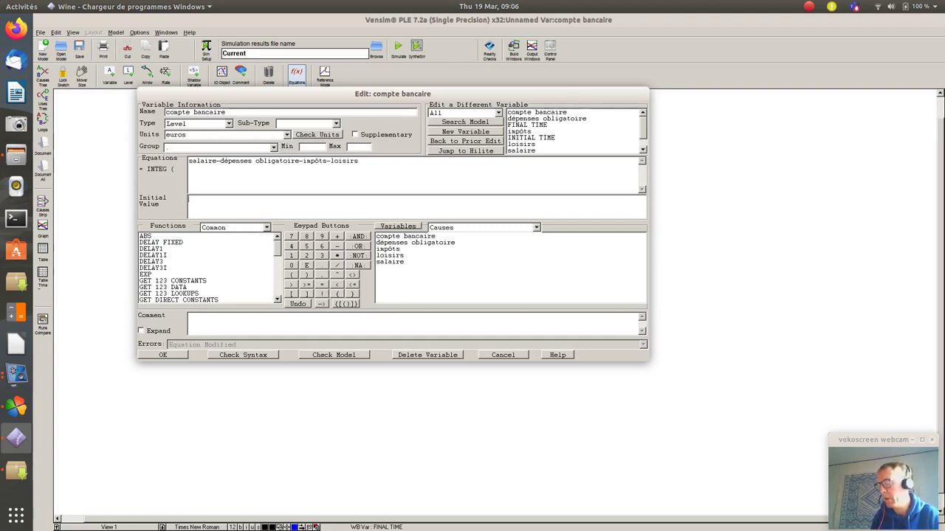
pyautogui.write('2500')
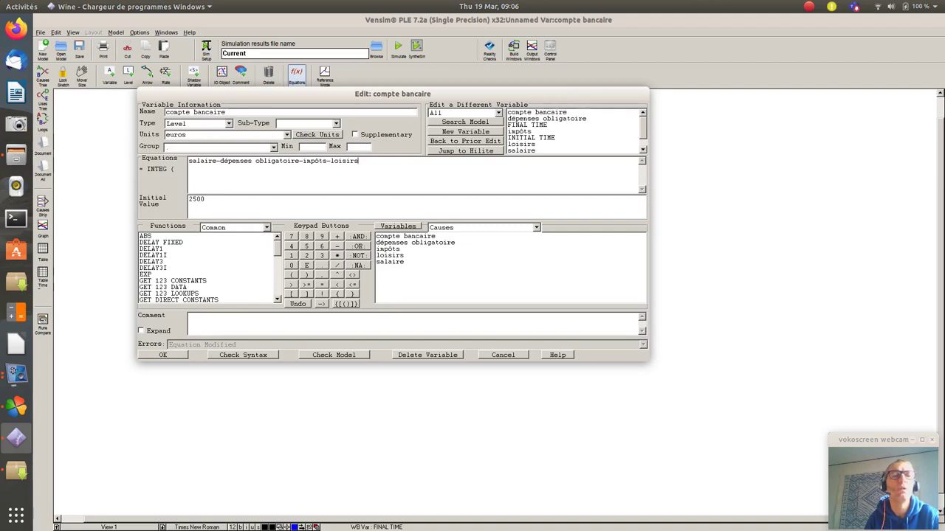
# - Look through the common functions and check the syntax of the compte bancaire equation
pyautogui.scroll(-10, 207, 268)
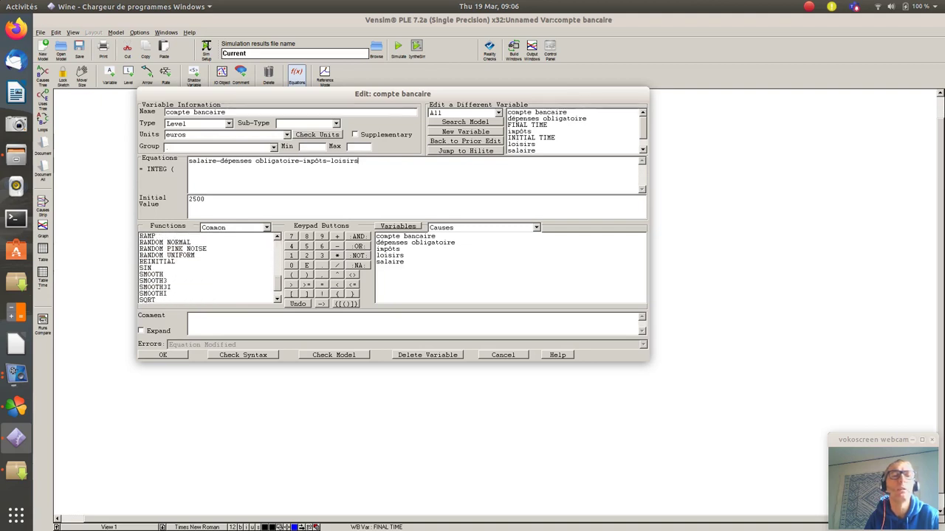
pyautogui.scroll(10, 207, 268)
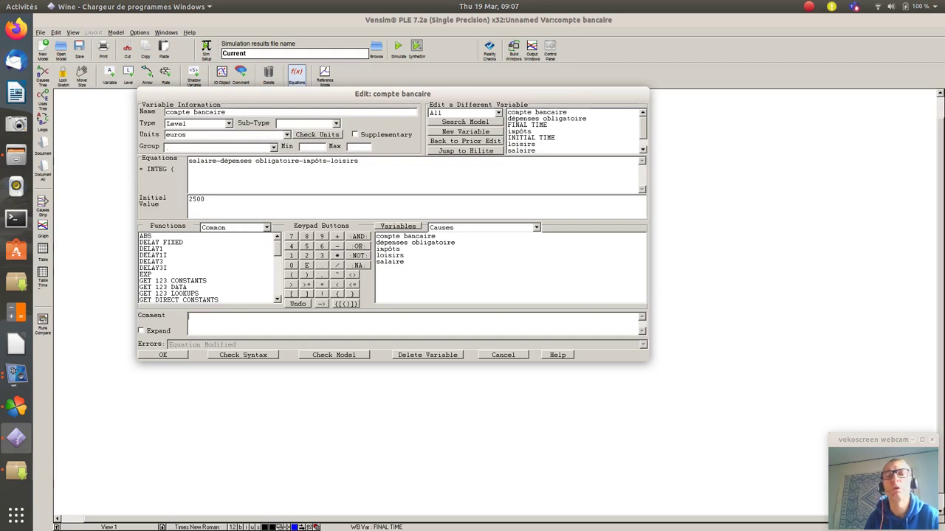
pyautogui.click(190, 319)
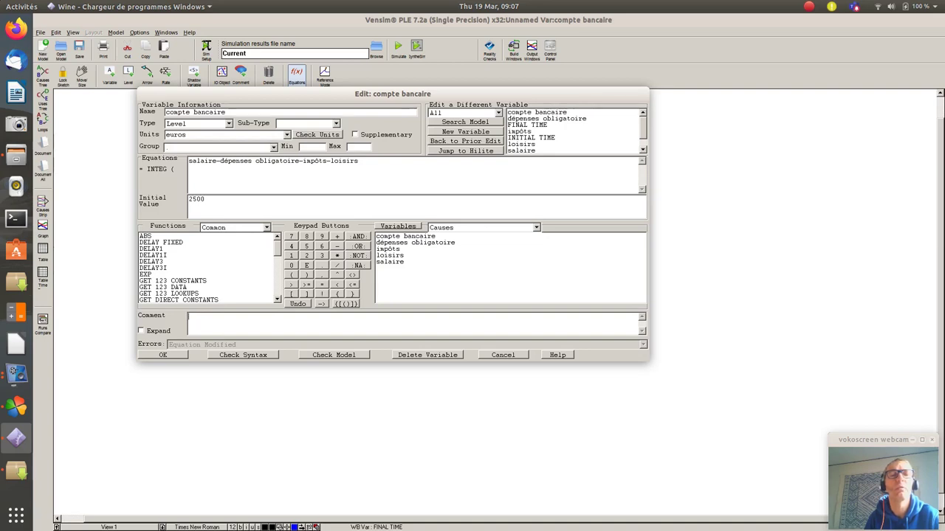
pyautogui.click(242, 355)
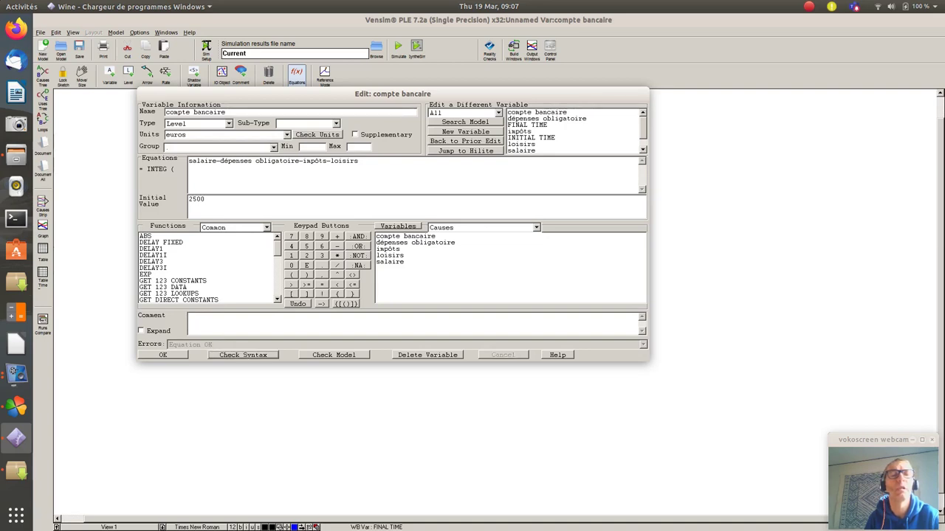
pyautogui.moveTo(359, 161); pyautogui.dragTo(188, 161)
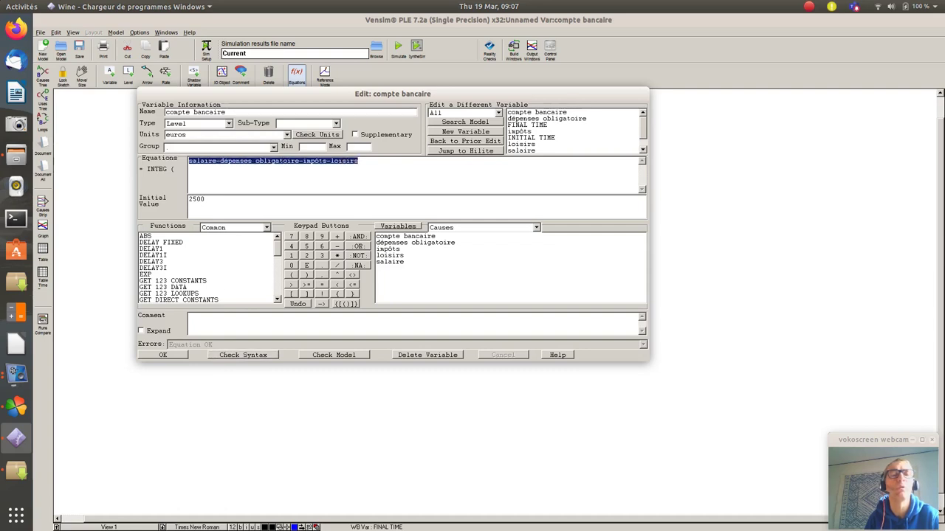
pyautogui.click(231, 161)
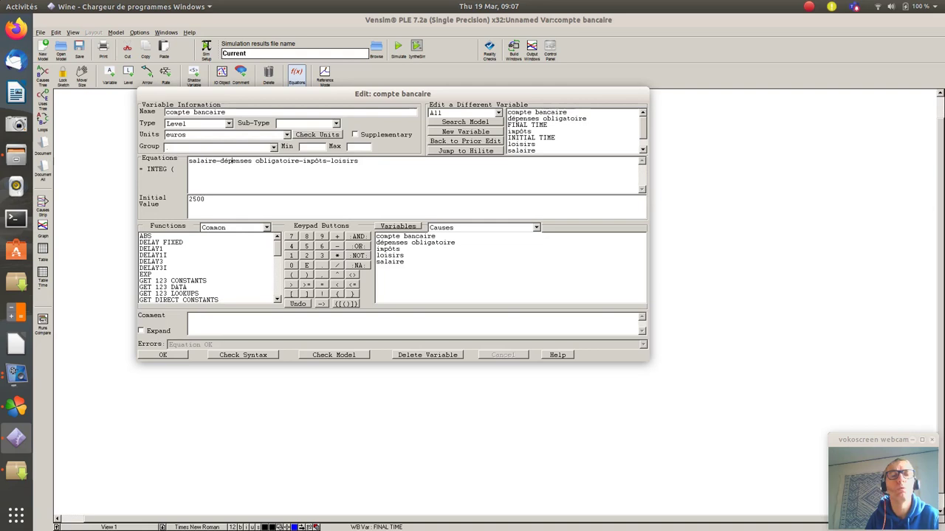
# - Check the whole model for equation errors, dismiss the error list and recheck the compte bancaire syntax
pyautogui.click(334, 355)
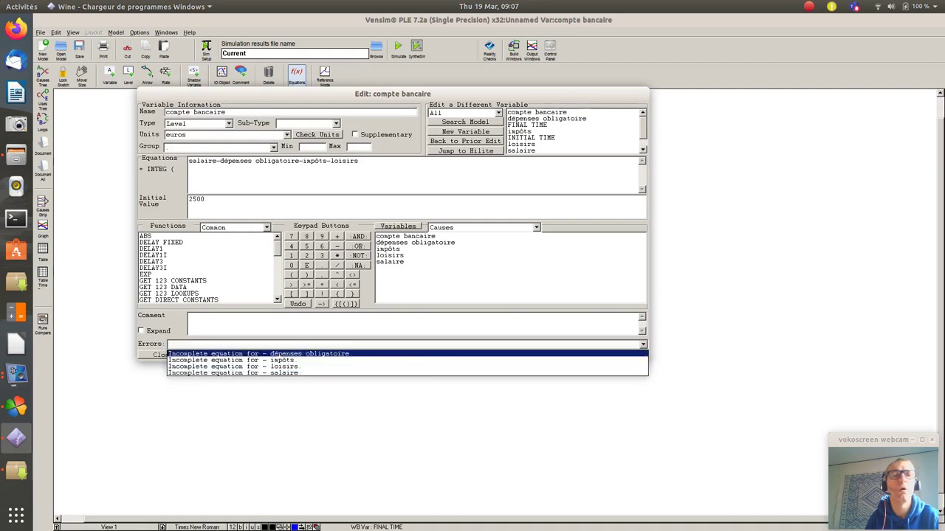
pyautogui.press('Escape')
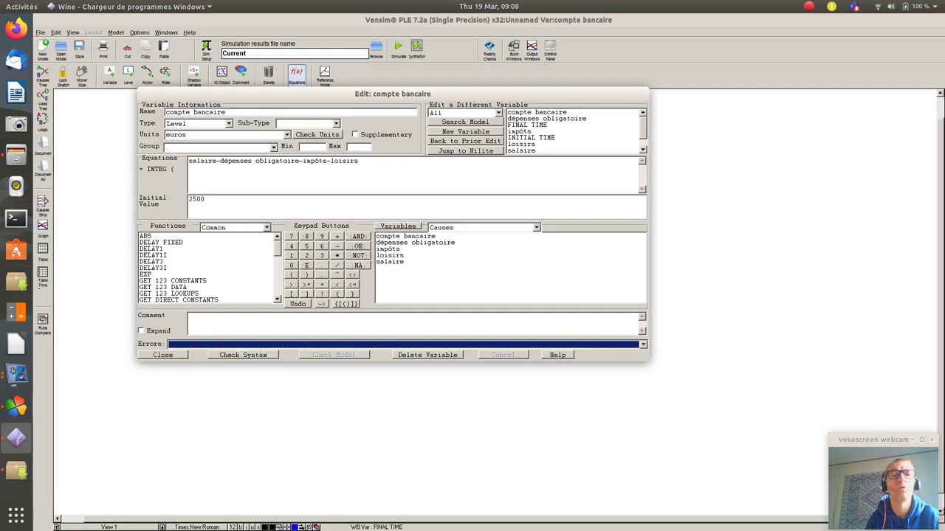
pyautogui.press('Tab')
pyautogui.press('space')
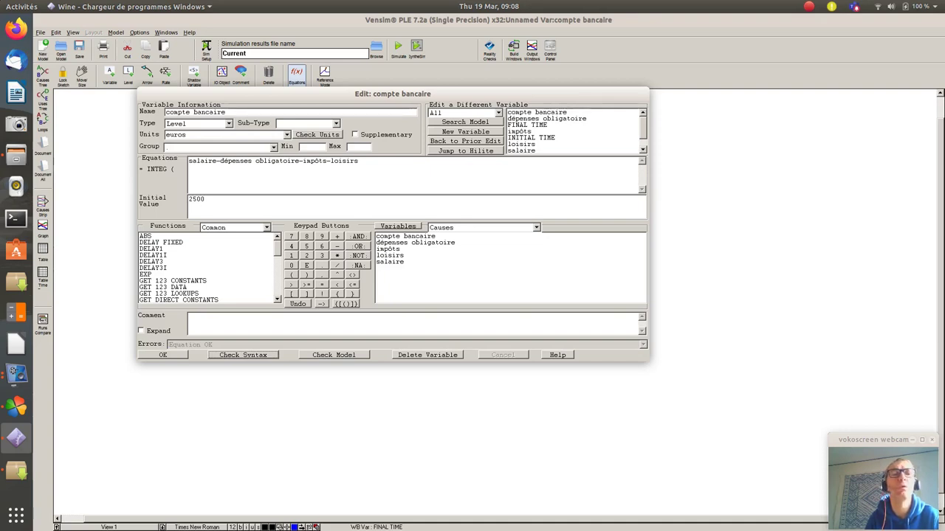
# - Review the equation, initial value and units of compte bancaire and accept its definition
pyautogui.moveTo(358, 161); pyautogui.dragTo(189, 161)
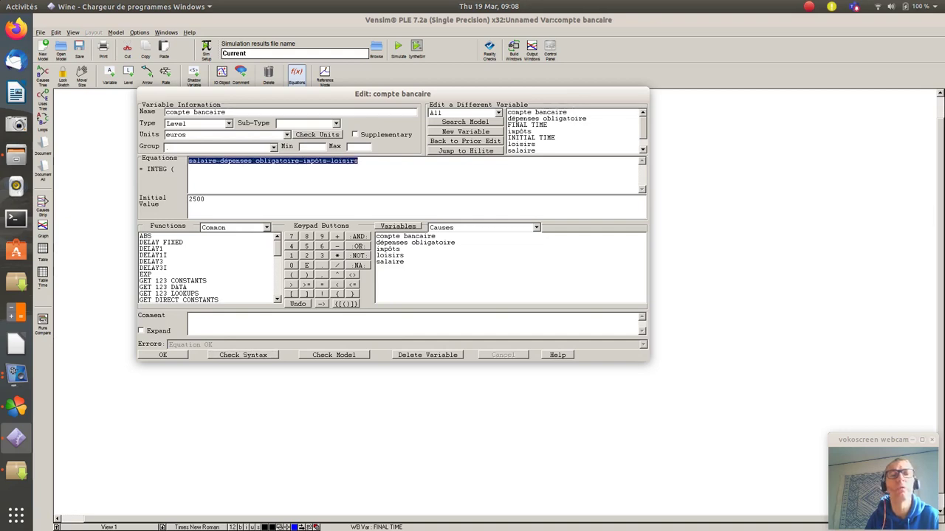
pyautogui.doubleClick(196, 198)
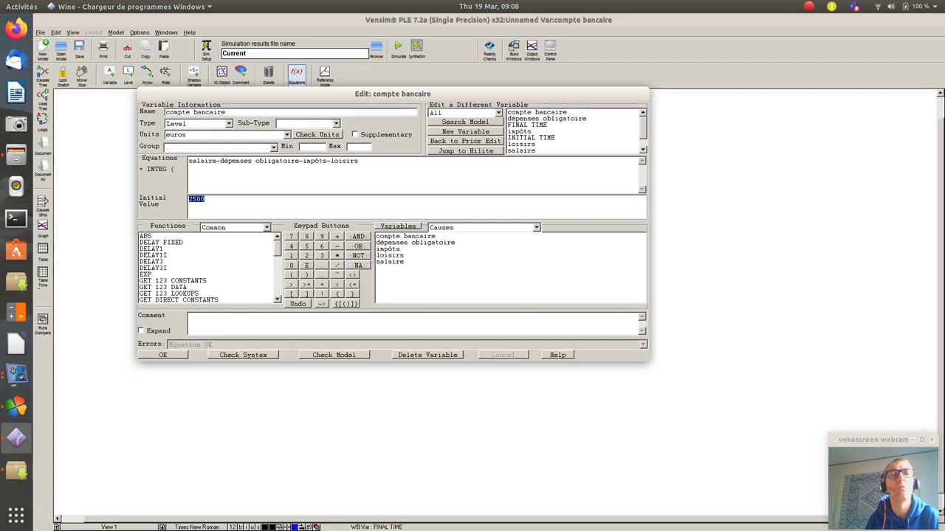
pyautogui.click(186, 134)
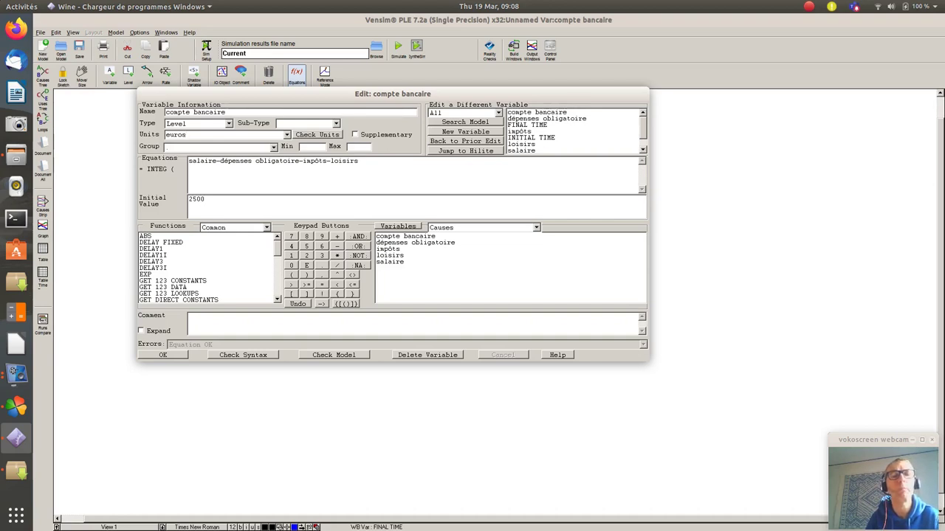
pyautogui.click(163, 355)
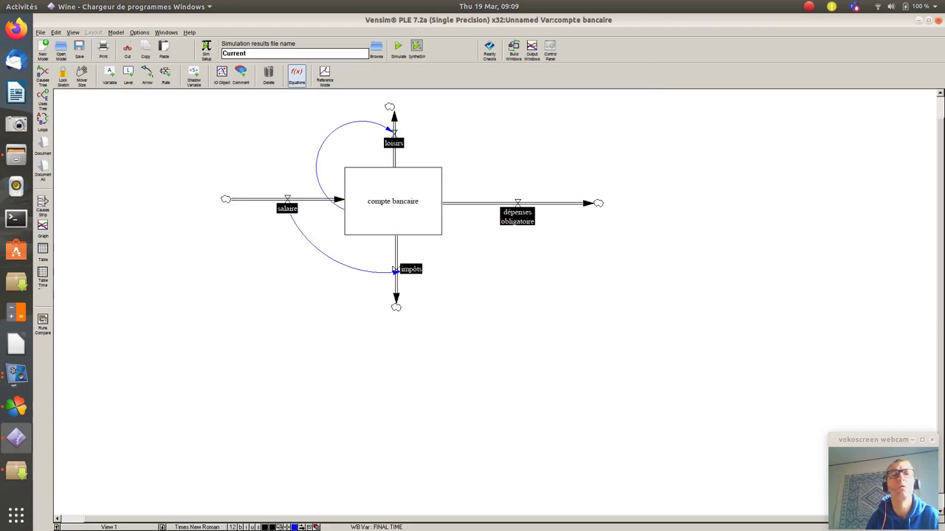
# - Open the salaire rate's equation definition, enter the constant 5000 and set its units to euros/mois
pyautogui.click(287, 209)
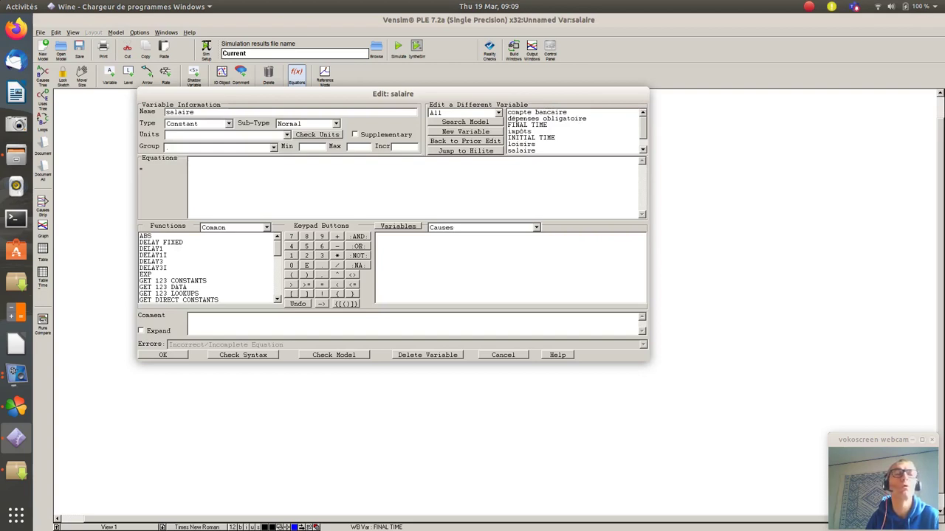
pyautogui.click(194, 111)
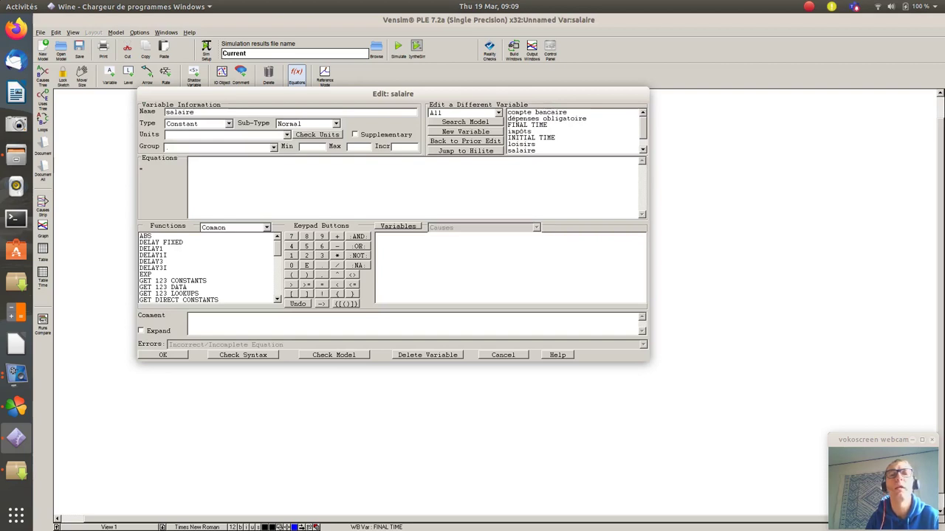
pyautogui.click(192, 164)
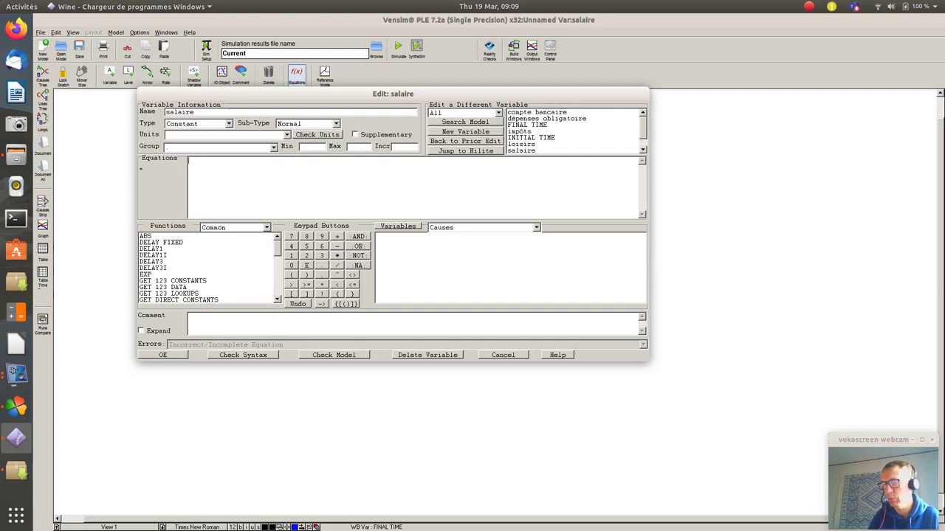
pyautogui.write('5000')
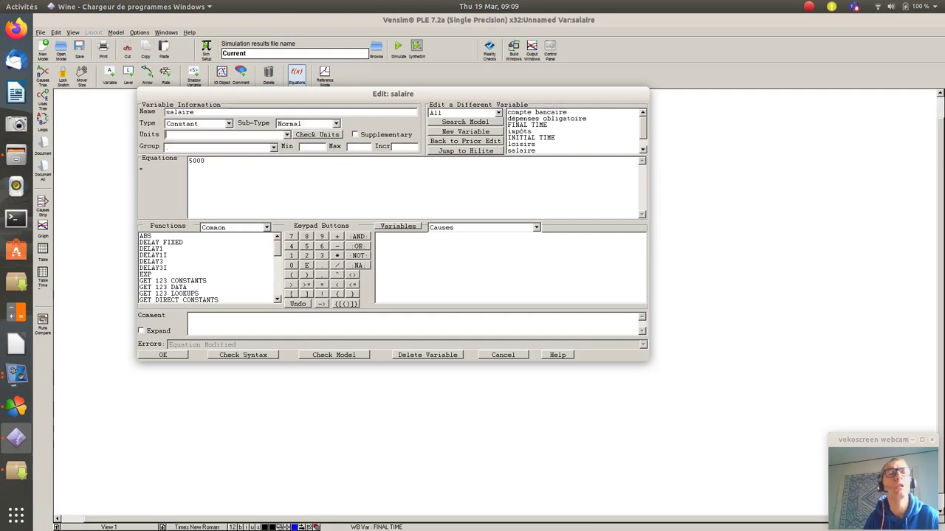
pyautogui.write('euro')
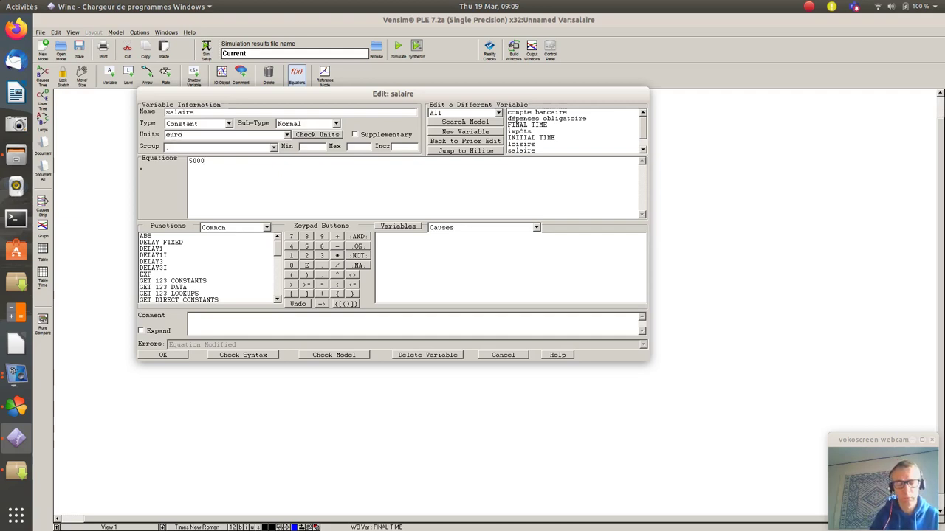
pyautogui.write('s/mois')
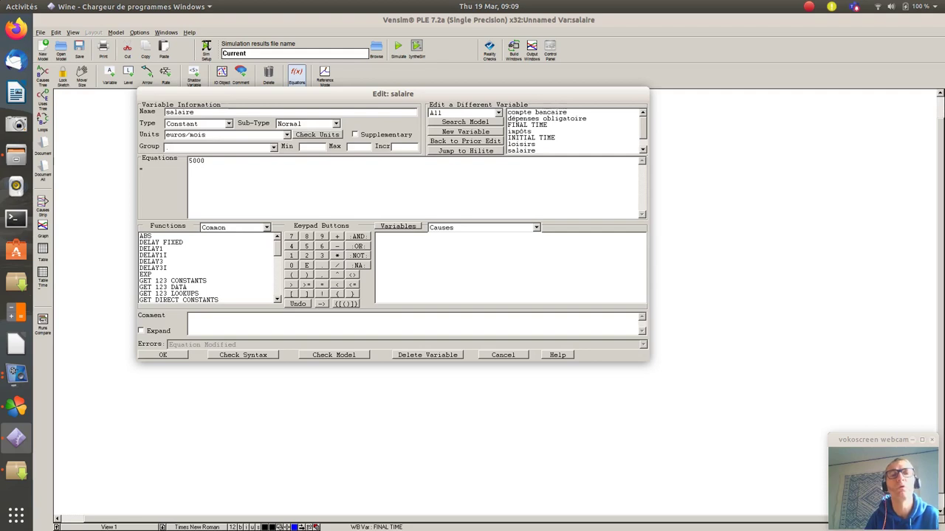
# - Review the units of salaire, check its equation's syntax and accept the definition
pyautogui.hotkey('shift', 'Home')
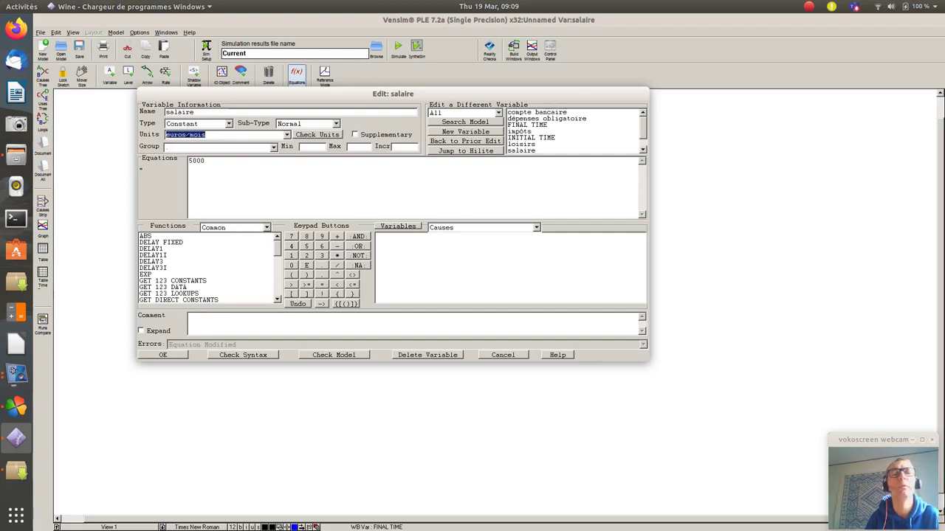
pyautogui.press('End')
pyautogui.hotkey('shift', 'Left')
pyautogui.hotkey('shift', 'Left')
pyautogui.hotkey('shift', 'Left')
pyautogui.hotkey('shift', 'Left')
pyautogui.hotkey('shift', 'Left')
pyautogui.hotkey('shift', 'Left')
pyautogui.hotkey('shift', 'Left')
pyautogui.hotkey('shift', 'Left')
pyautogui.hotkey('shift', 'Left')
pyautogui.hotkey('shift', 'Left')
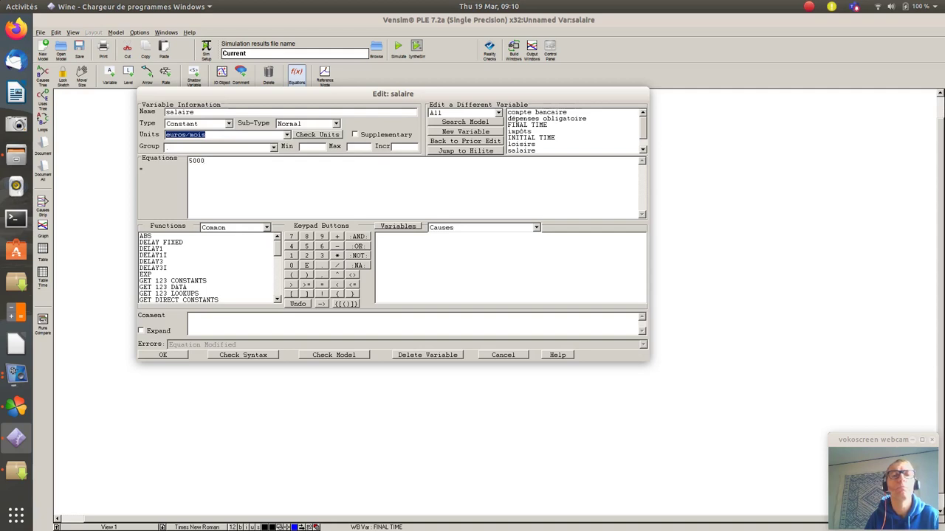
pyautogui.press('Return')
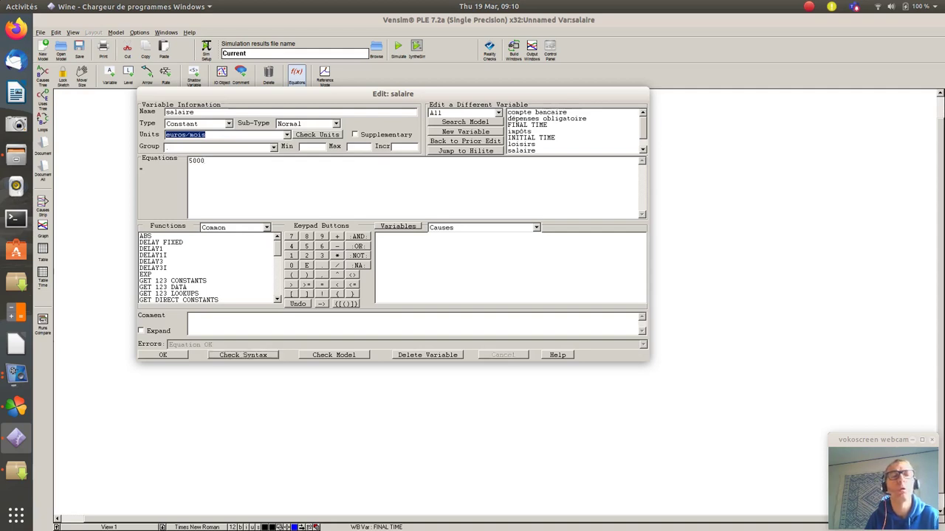
pyautogui.press('Return')
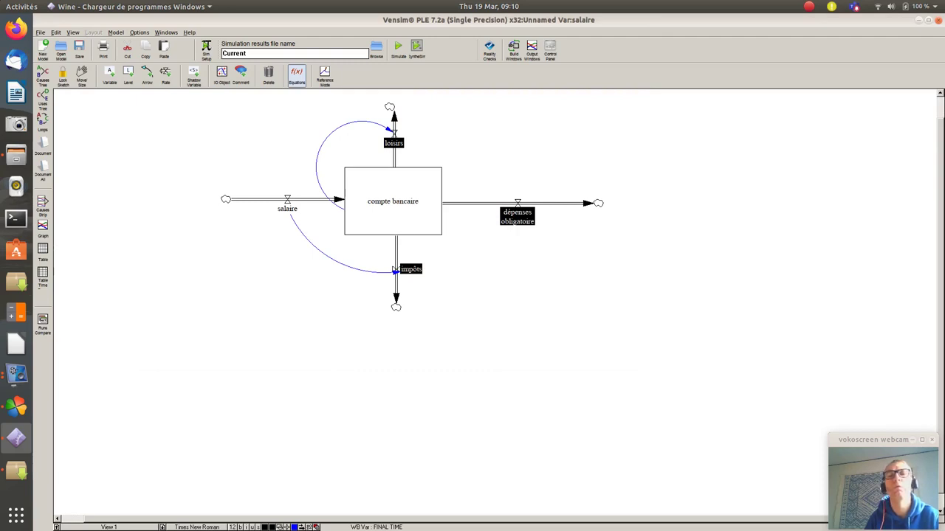
# - Define the dépenses obligatoire rate as the constant 3000 with units of euros/mois and accept the definition
pyautogui.click(517, 216)
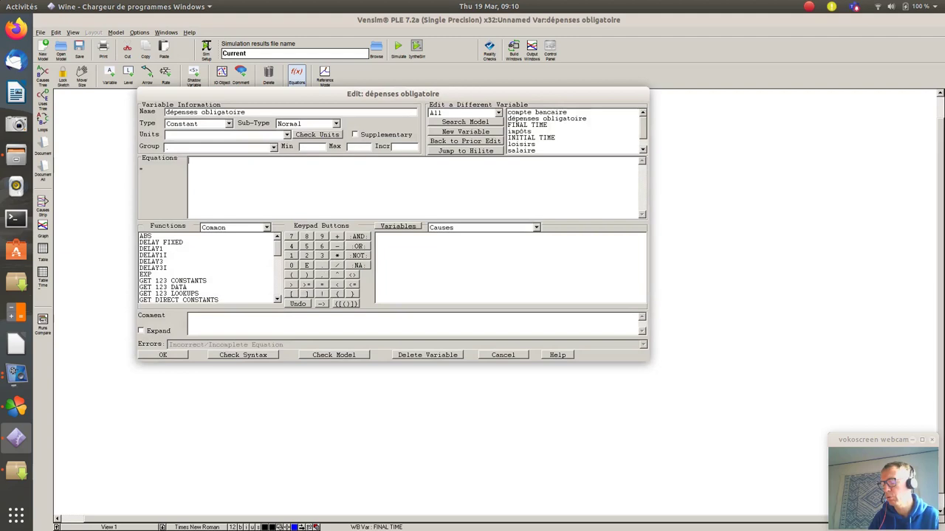
pyautogui.write('3000')
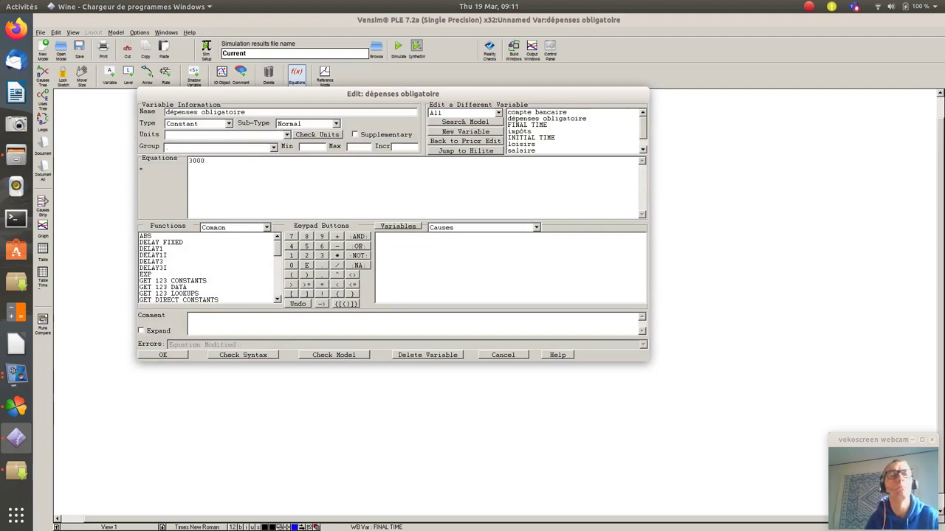
pyautogui.press('Return')
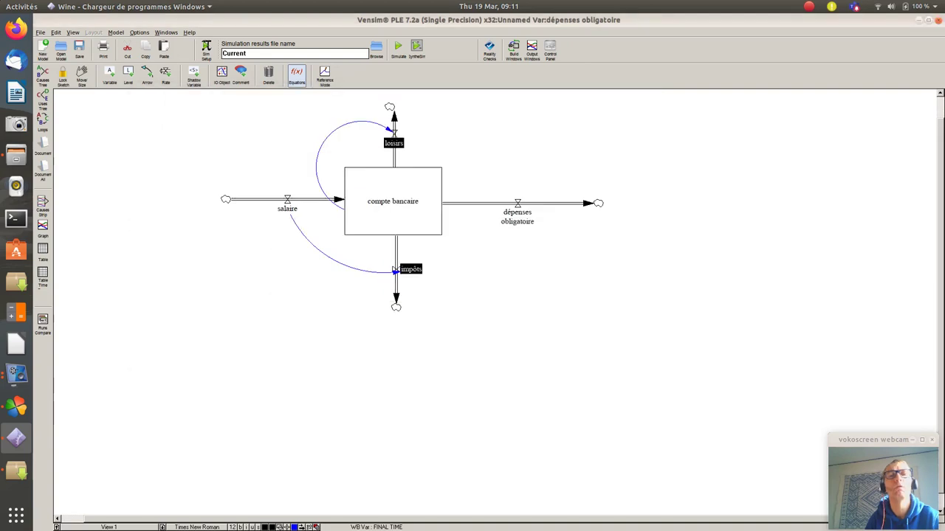
pyautogui.click(517, 216)
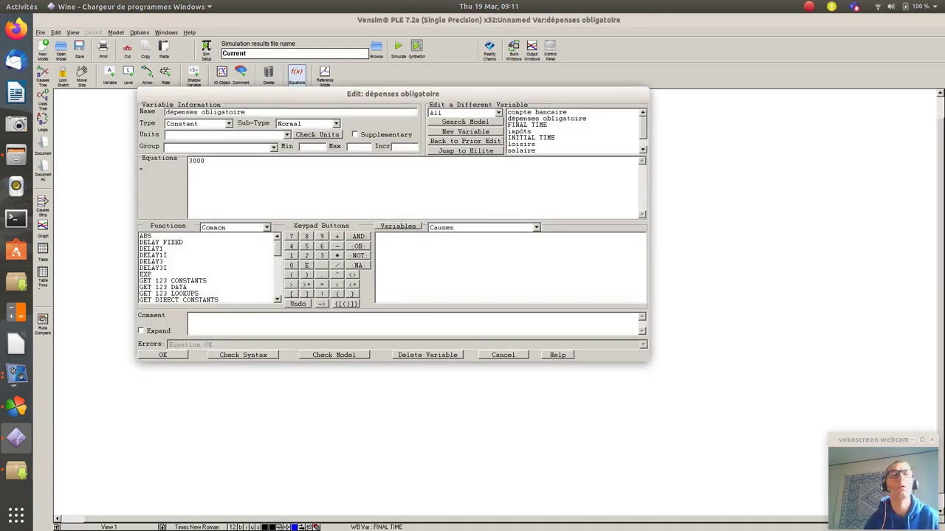
pyautogui.write('euros/mois')
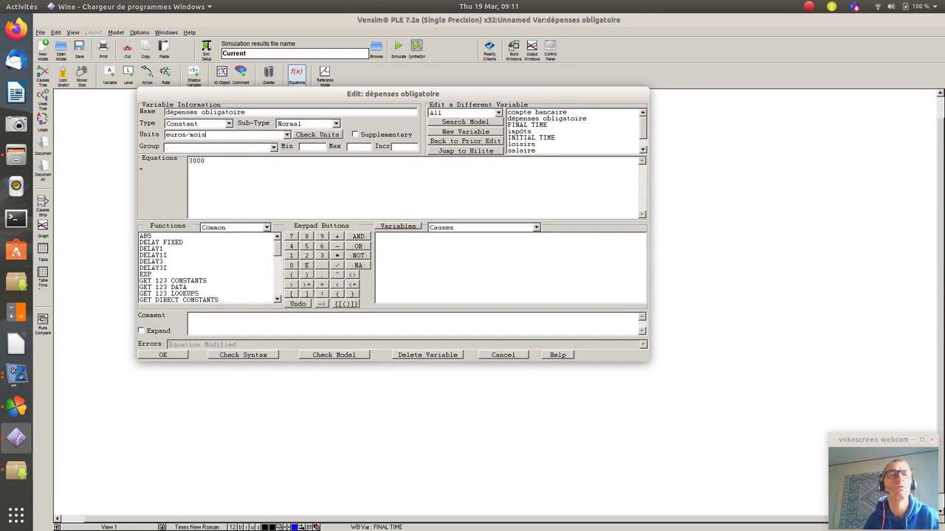
pyautogui.press('Return')
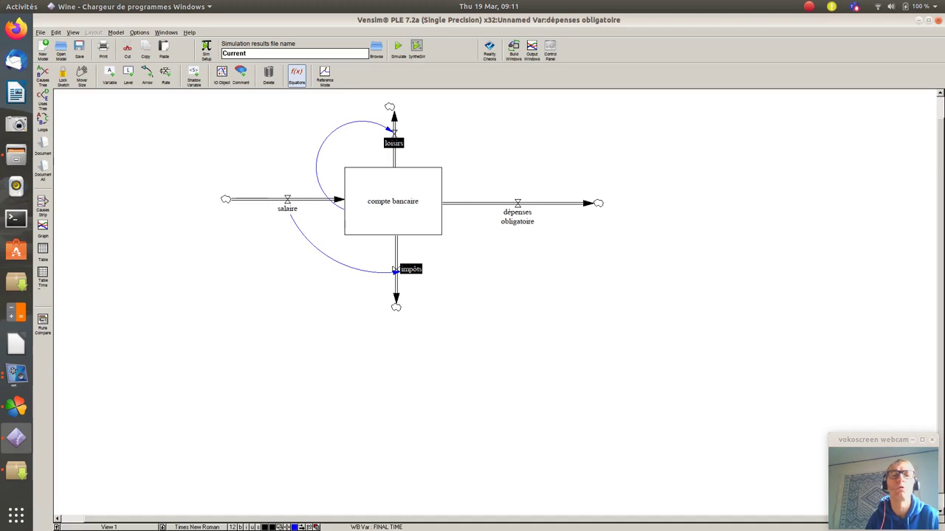
# - Open the impôts rate's equation definition and begin its equation with the salaire variable followed by a multiplication sign
pyautogui.click(405, 269)
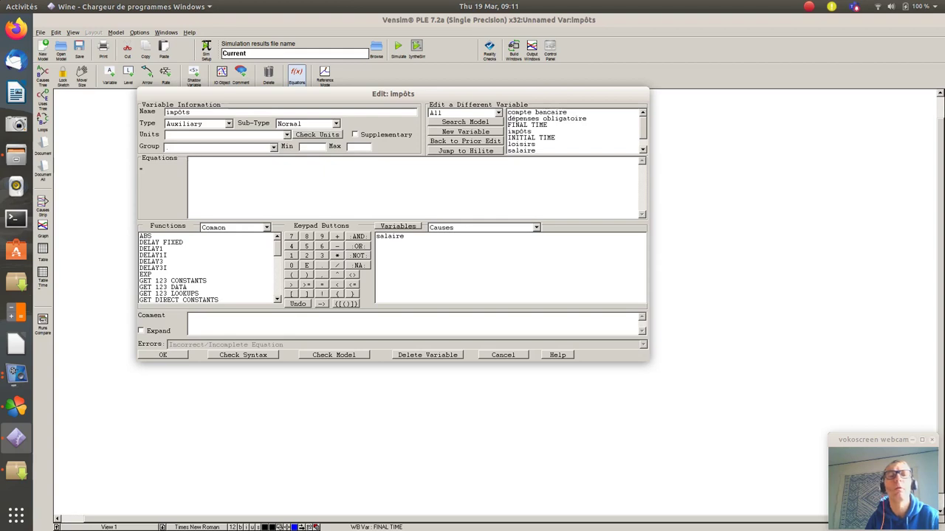
pyautogui.write('salaire')
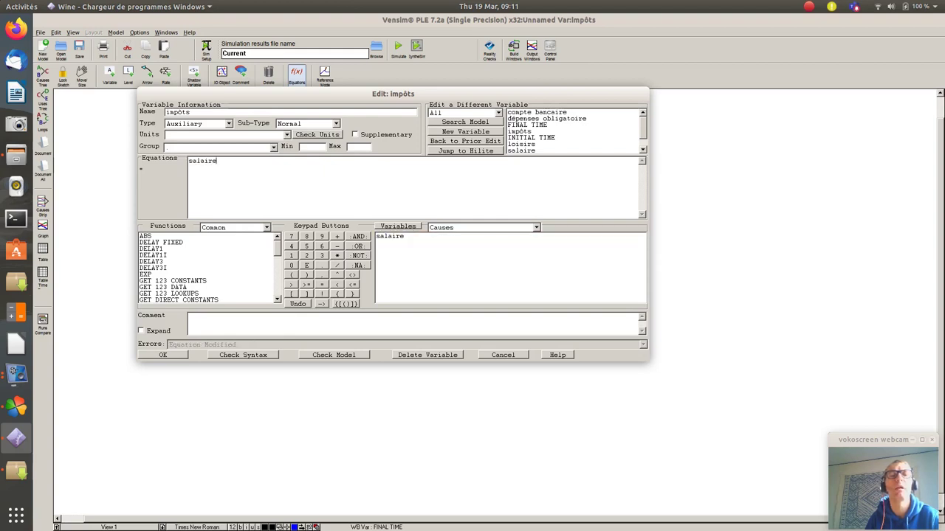
pyautogui.moveTo(393, 94); pyautogui.dragTo(580, 286)
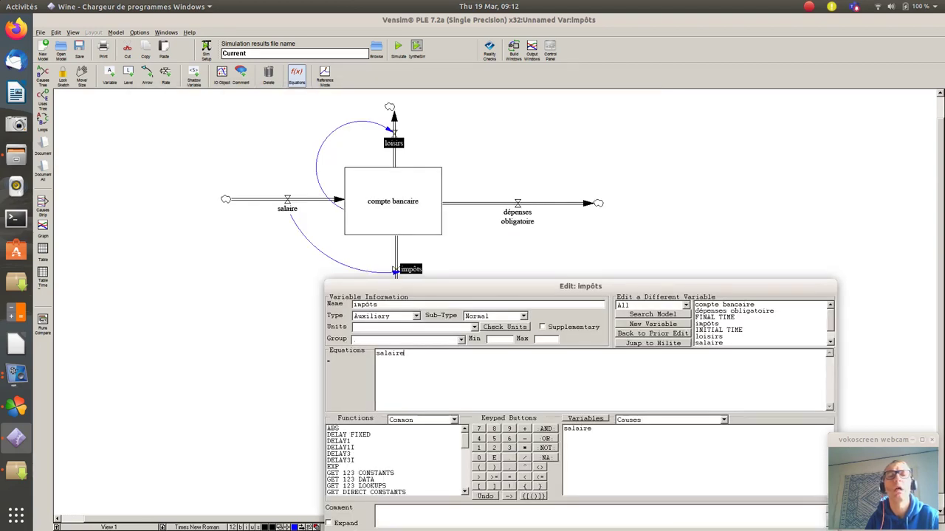
pyautogui.moveTo(580, 286); pyautogui.dragTo(412, 91)
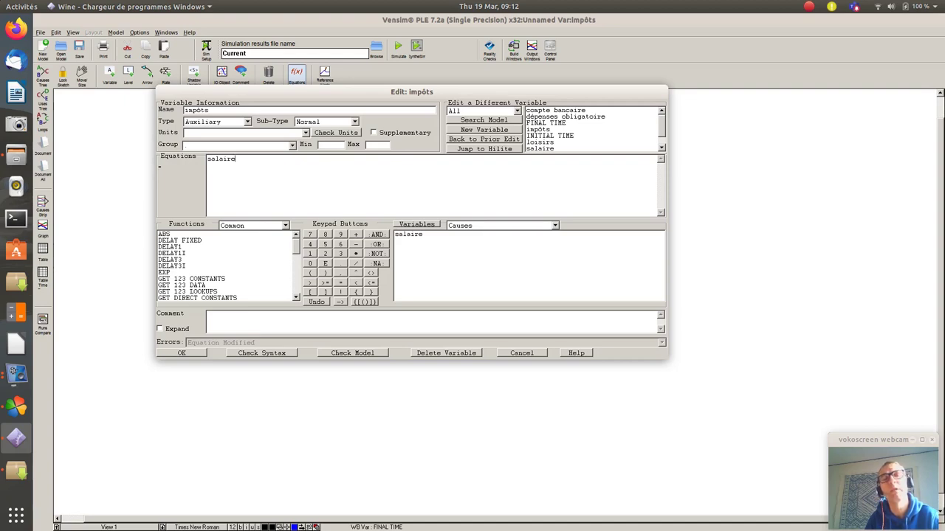
pyautogui.moveTo(411, 91); pyautogui.dragTo(566, 308)
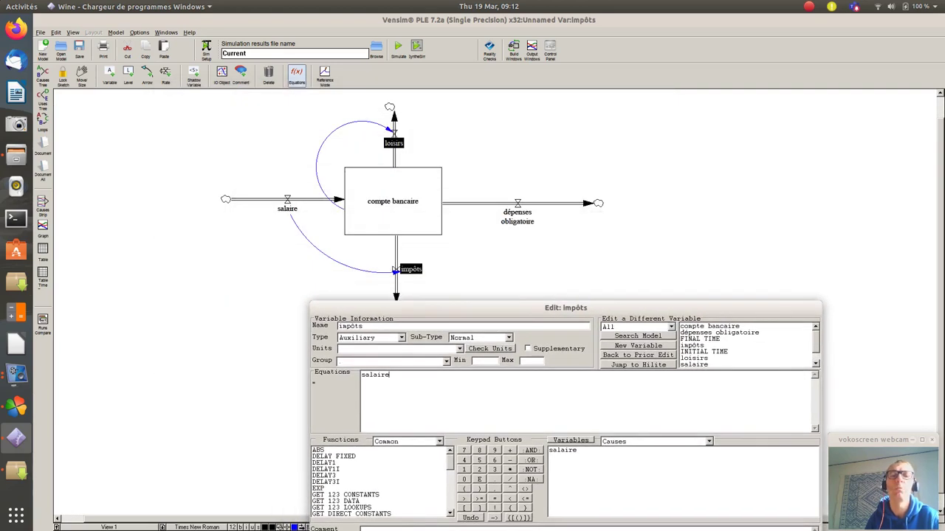
pyautogui.moveTo(565, 307); pyautogui.dragTo(387, 123)
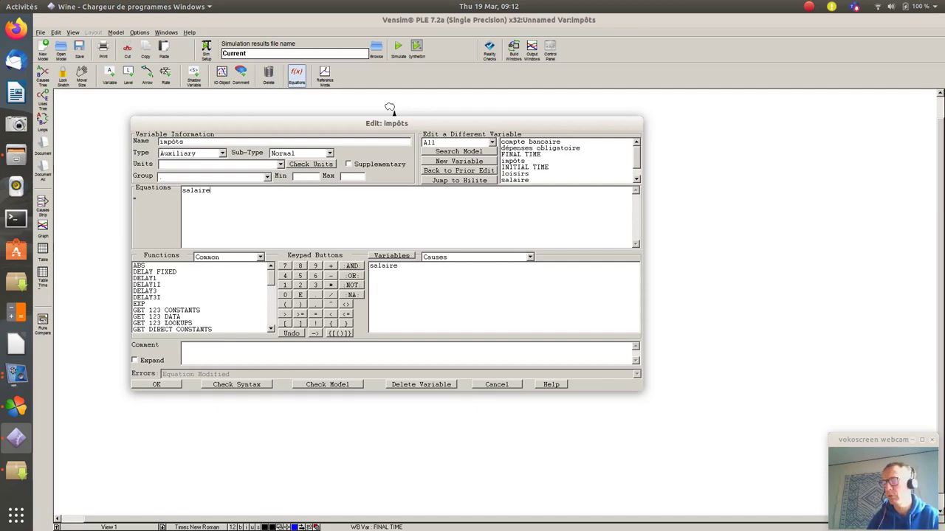
pyautogui.write('*')
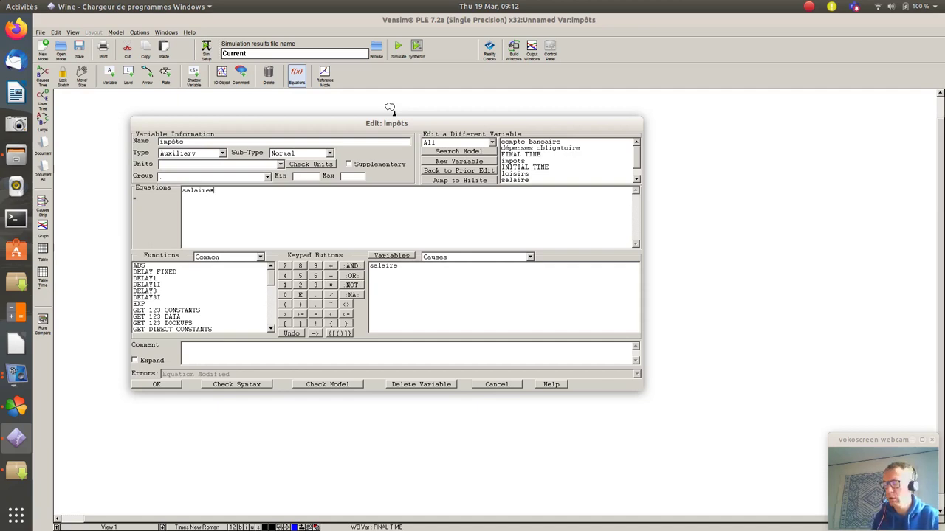
pyautogui.write('0.1')
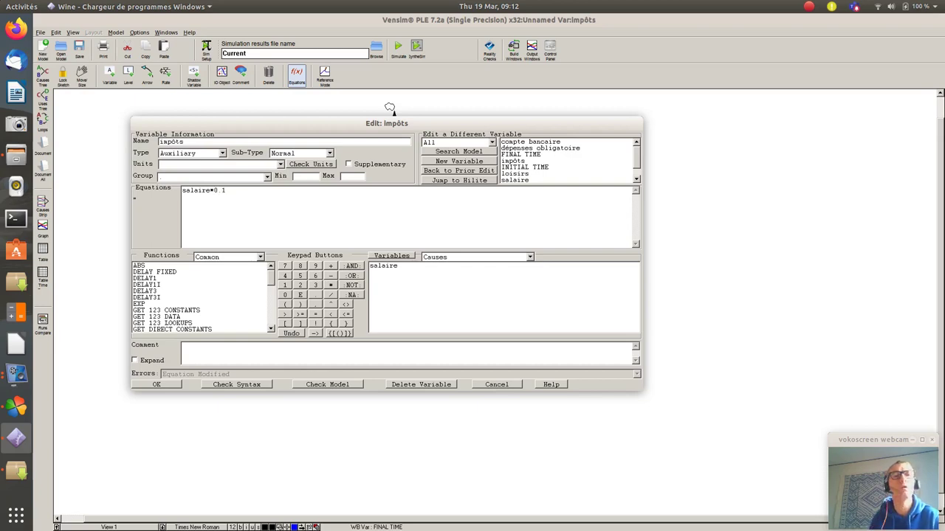
pyautogui.press('BackSpace')
pyautogui.press('BackSpace')
pyautogui.press('BackSpace')
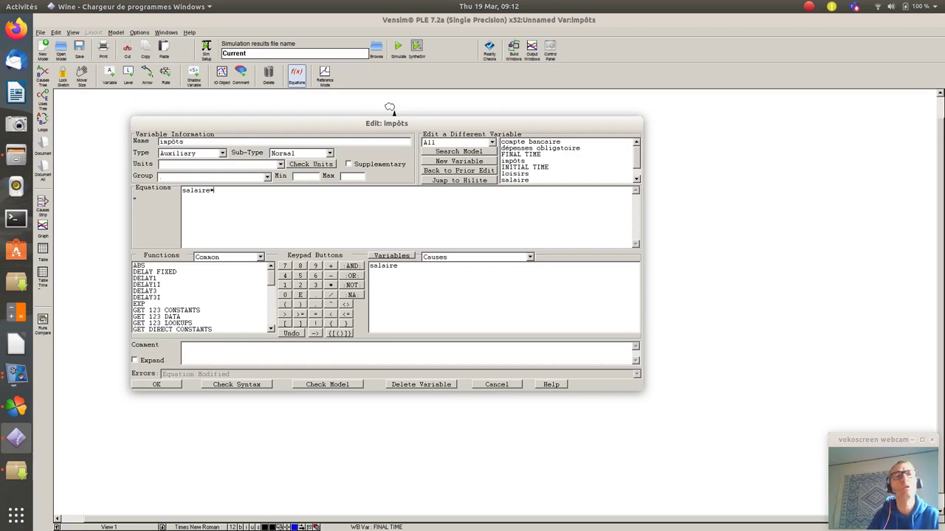
# - Complete the impôts equation as salaire*(10/100) and dismiss the automated backup question
pyautogui.write('(10')
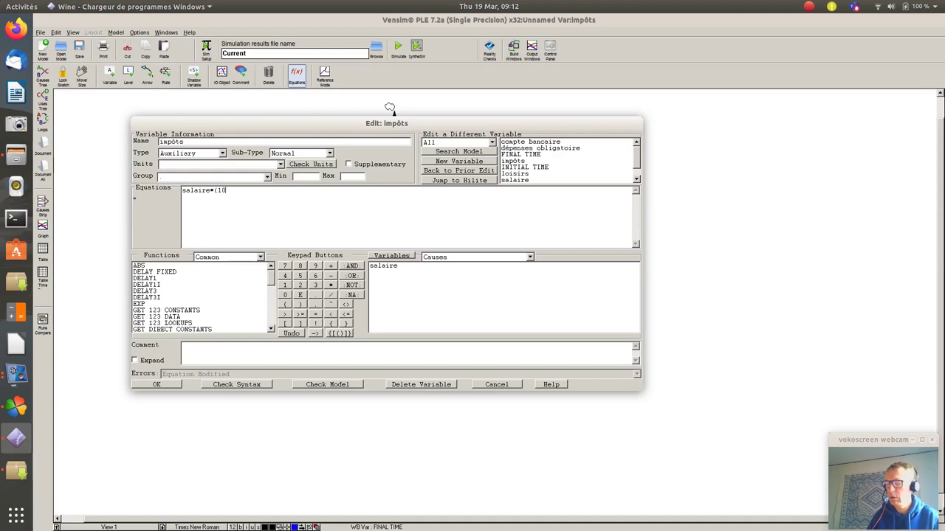
pyautogui.write('/100')
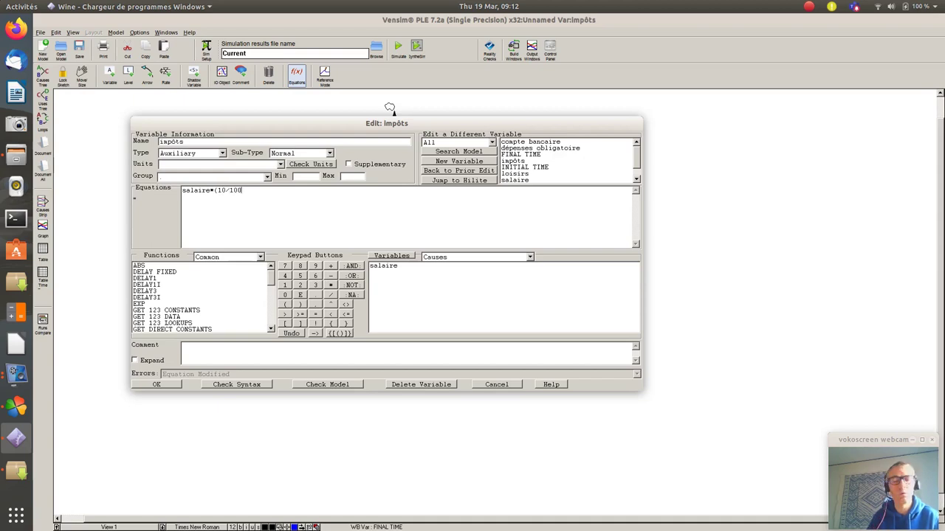
pyautogui.write(')')
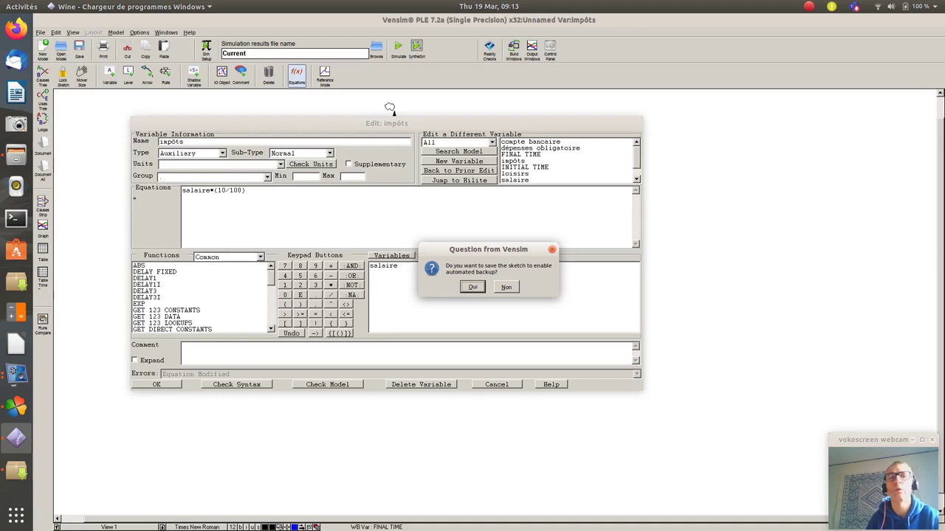
pyautogui.press('Return')
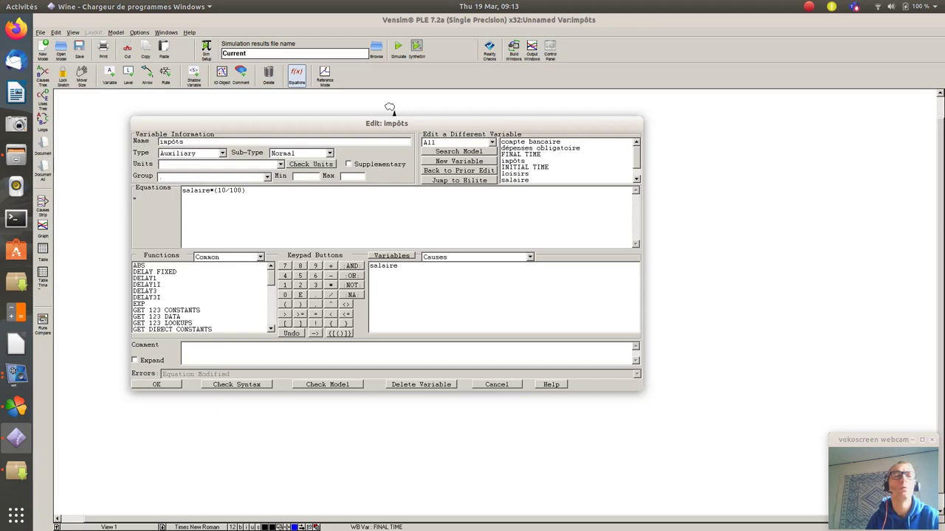
pyautogui.hotkey('shift', 'Left')
pyautogui.hotkey('shift', 'Left')
pyautogui.hotkey('shift', 'Left')
pyautogui.hotkey('shift', 'Left')
pyautogui.hotkey('shift', 'Left')
pyautogui.hotkey('shift', 'Left')
pyautogui.hotkey('shift', 'Left')
pyautogui.hotkey('shift', 'Left')
pyautogui.press('Right')
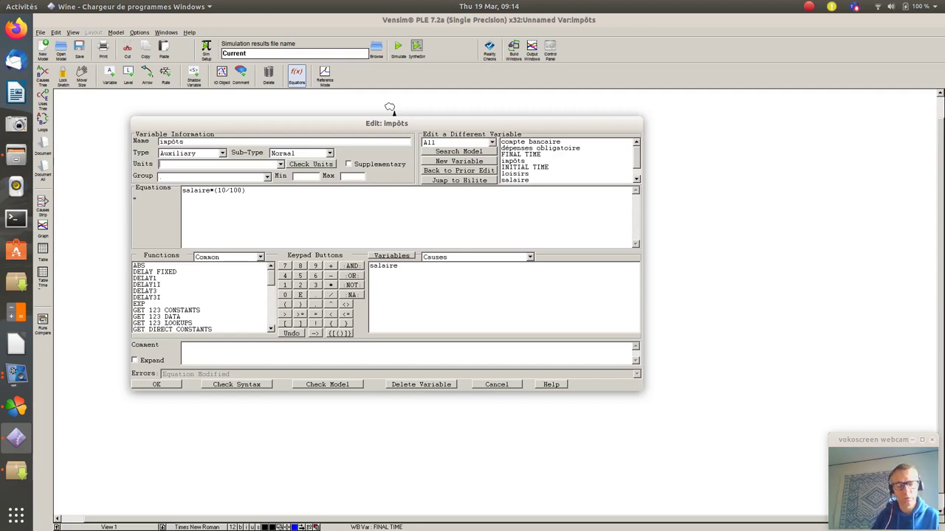
# - Set the units of impôts to euros/mois, check the equation's syntax and accept the definition
pyautogui.write('euros/')
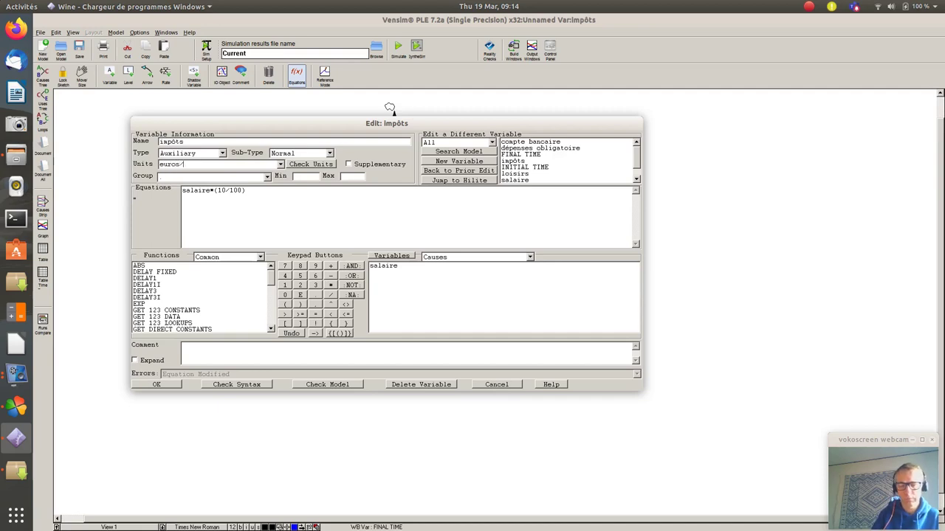
pyautogui.write('mois')
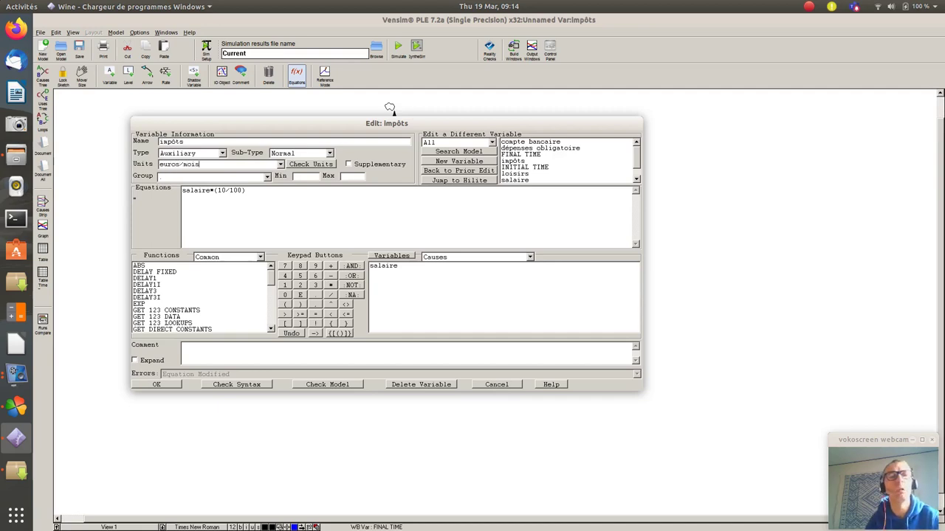
pyautogui.hotkey('alt', 's')
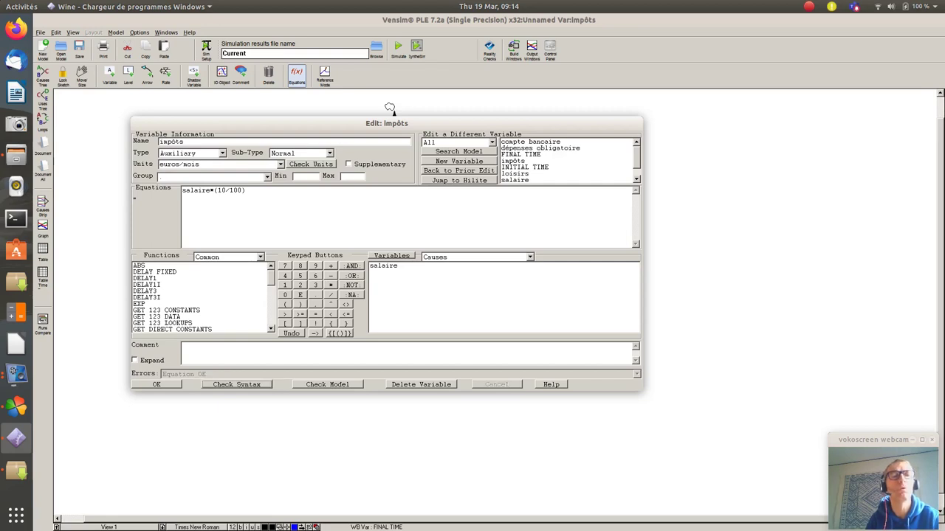
pyautogui.hotkey('alt', 'o')
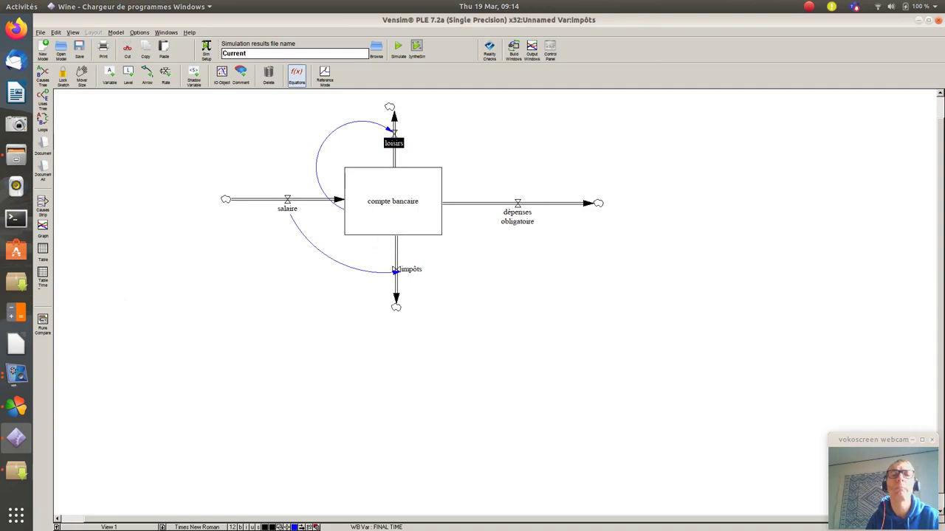
# - Enter compte bancaire*(500/5000) as the equation of the loisirs rate and check its syntax
pyautogui.click(393, 136)
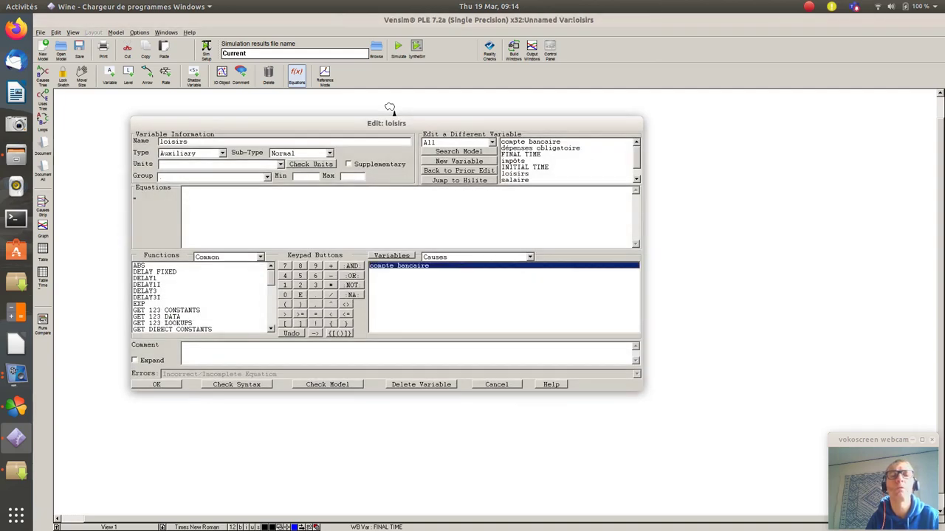
pyautogui.press('Return')
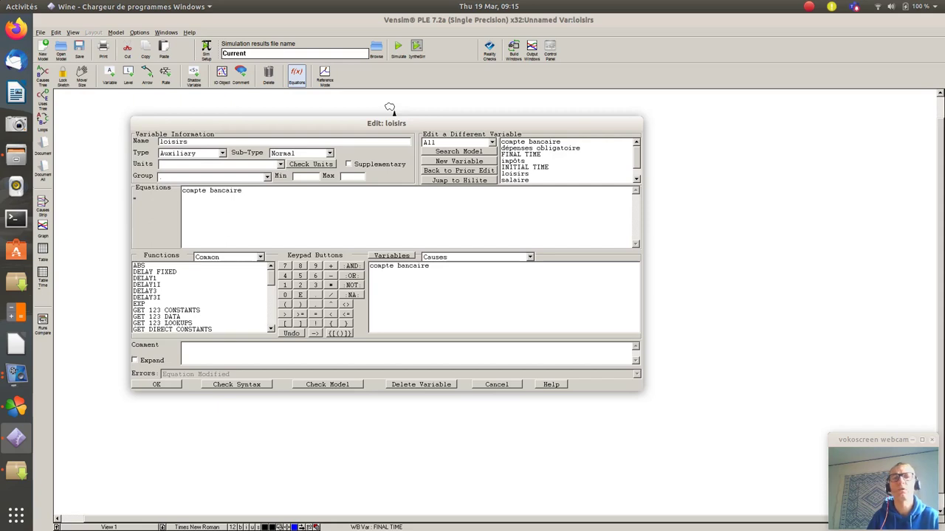
pyautogui.write('*')
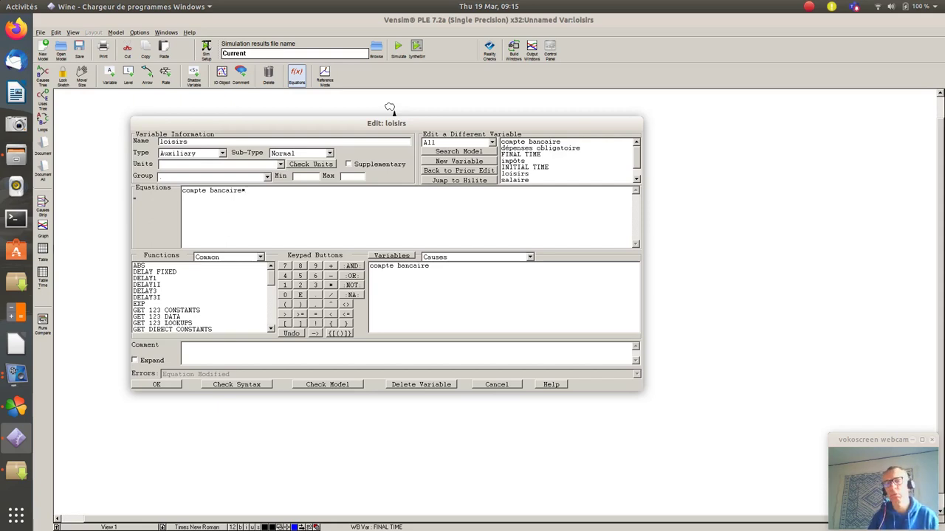
pyautogui.write('(')
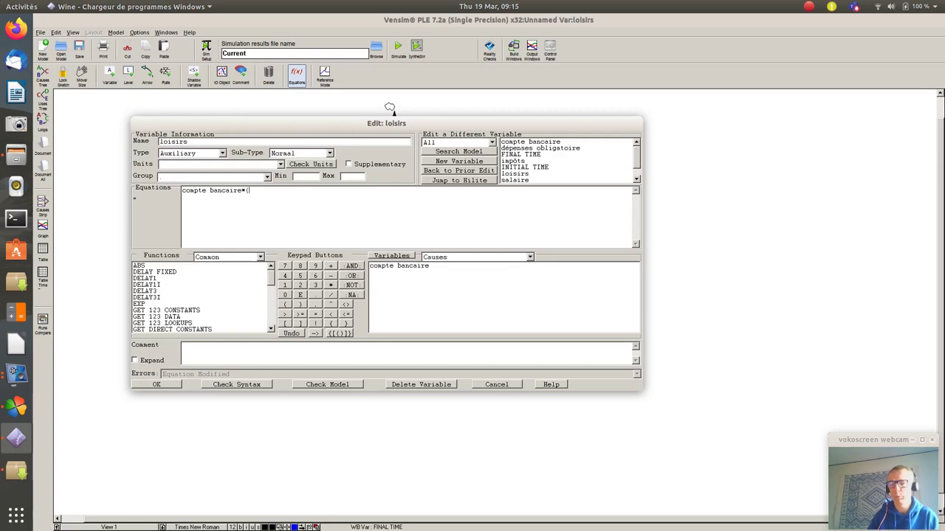
pyautogui.write('50')
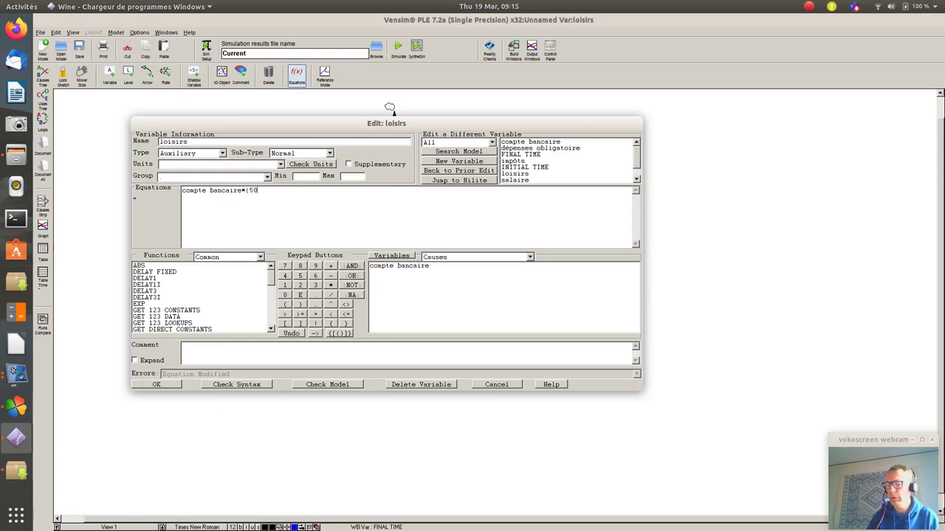
pyautogui.write('0/500)')
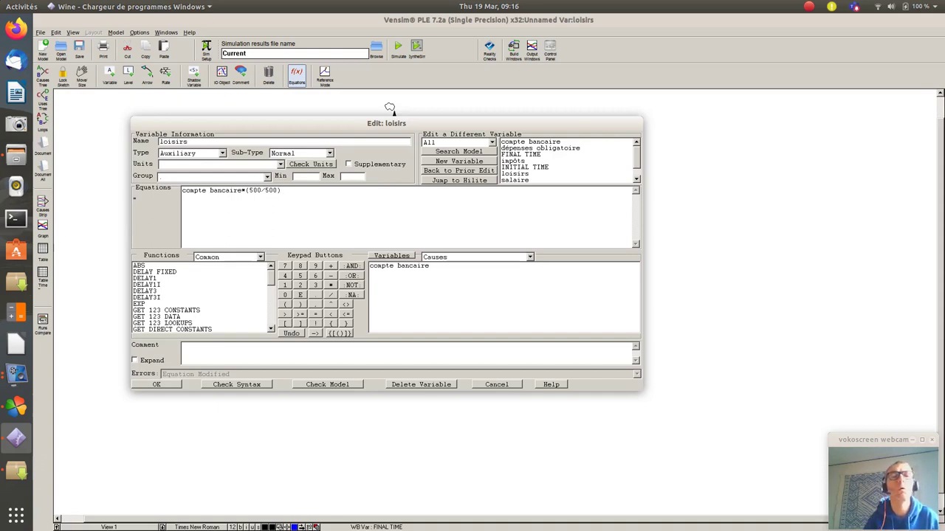
pyautogui.write('0)')
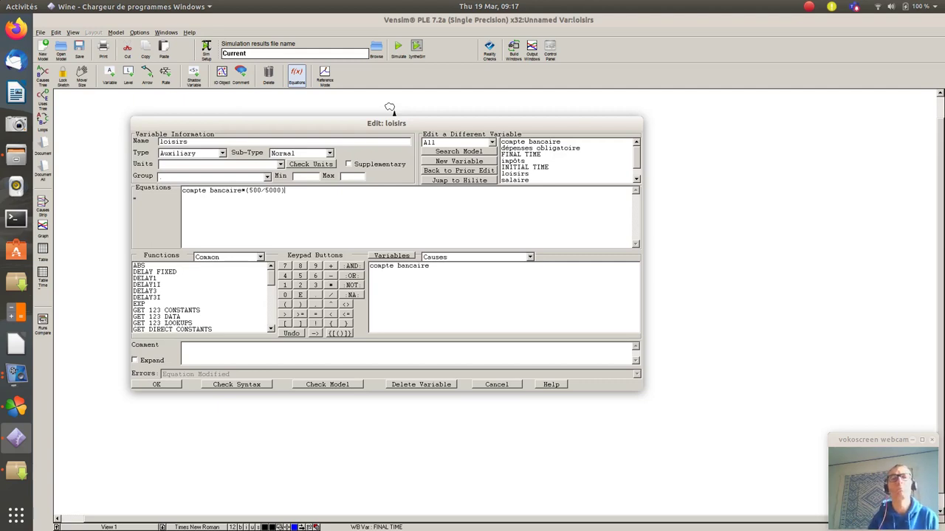
pyautogui.hotkey('alt', 's')
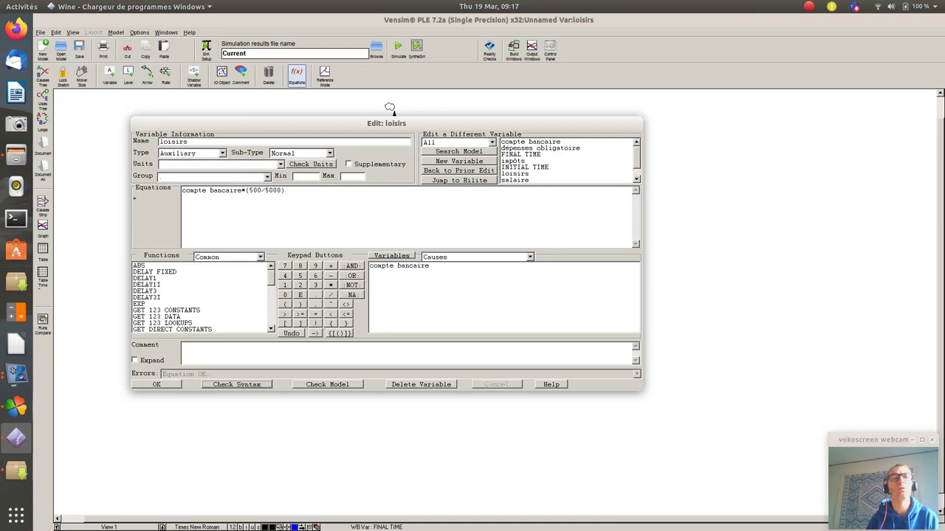
# - Set the units of loisirs to euros/mois and accept its definition
pyautogui.hotkey('alt', 'u')
pyautogui.write('eu')
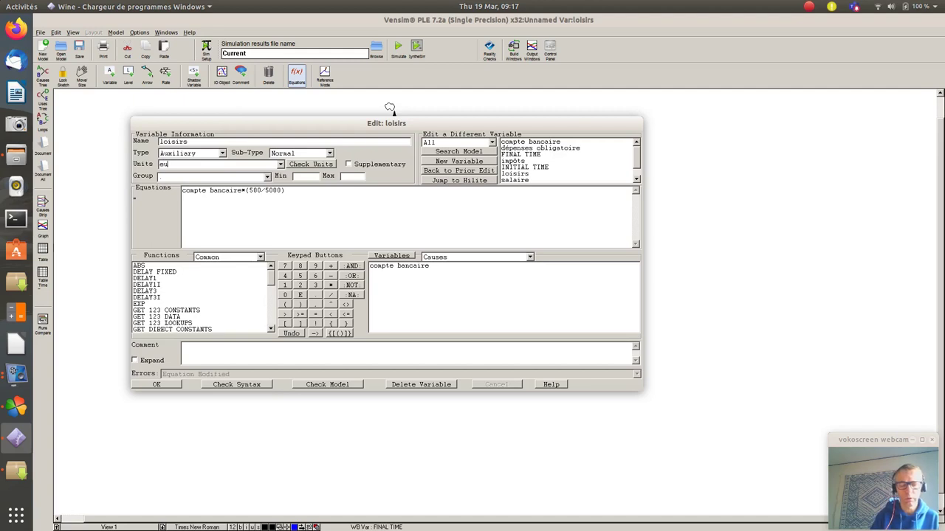
pyautogui.write('ros/mois')
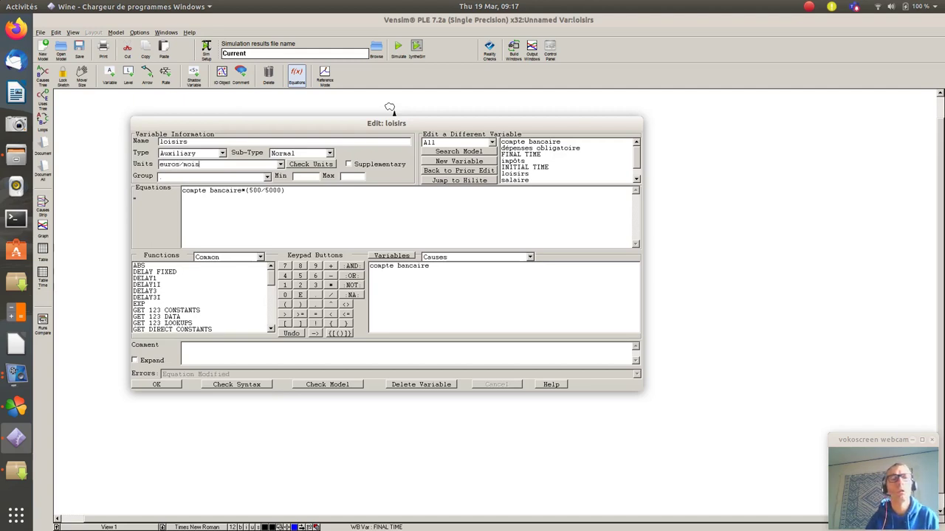
pyautogui.press('Return')
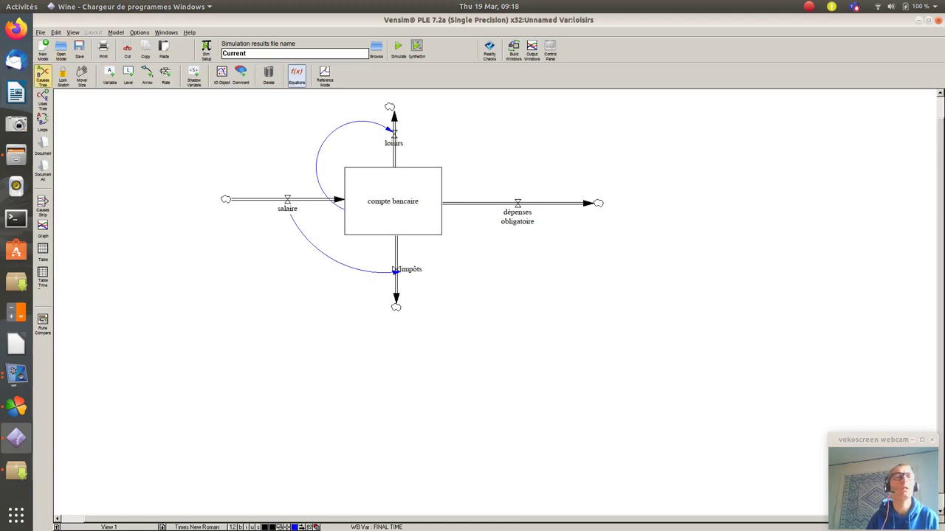
# - Save the model under the file name test in the Vensim folder
pyautogui.click(41, 32)
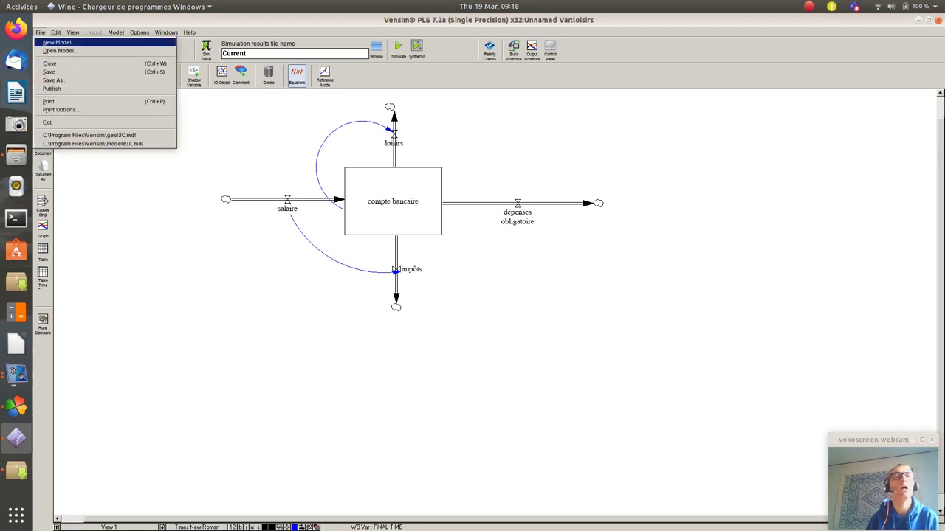
pyautogui.click(53, 80)
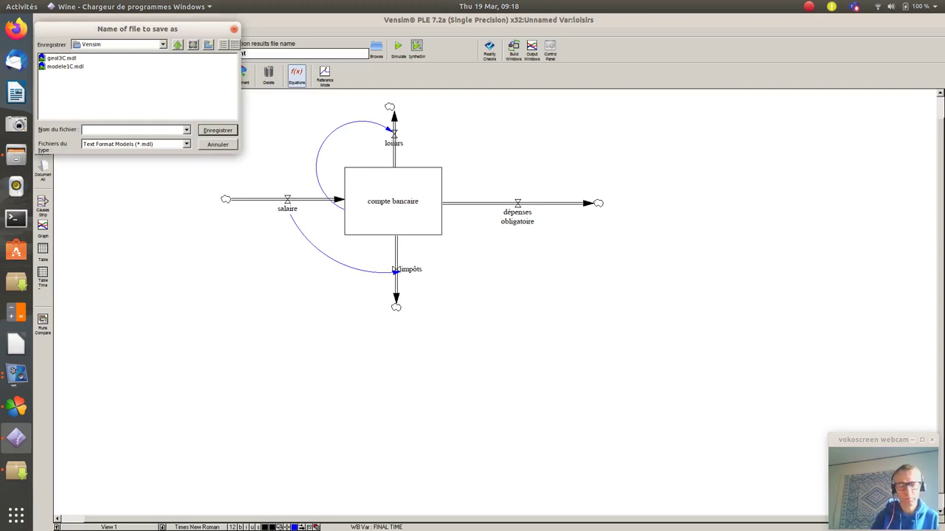
pyautogui.write('test')
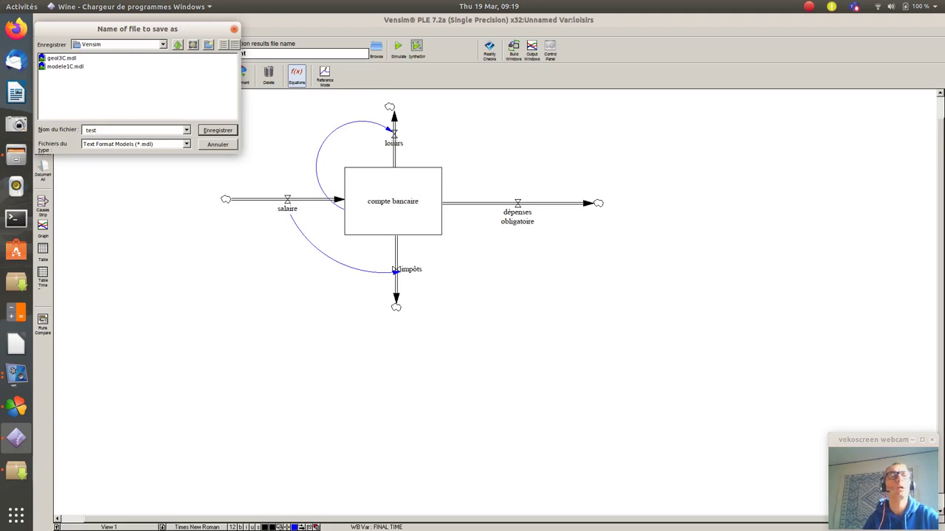
pyautogui.press('Return')
pyautogui.press('Return')
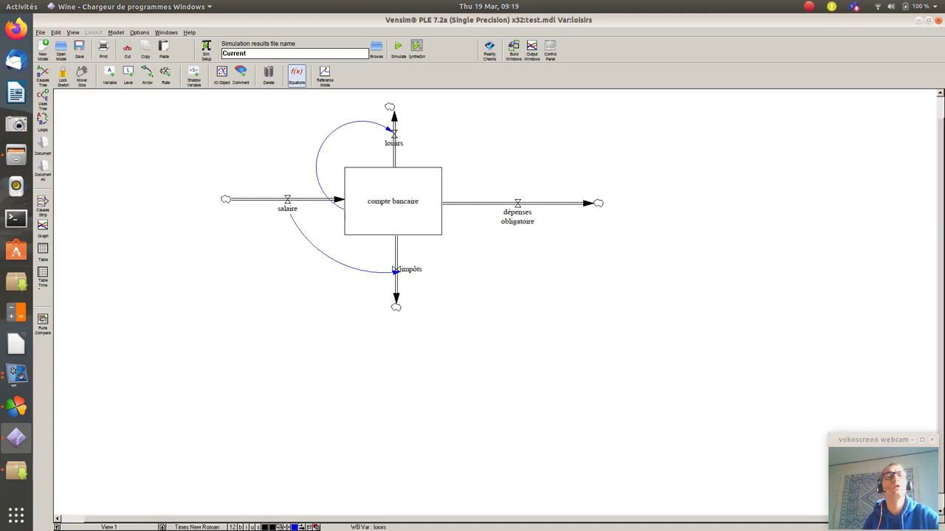
# - In the model settings, set the final time to 48, the time step to 1 and the units for time to Month
pyautogui.hotkey('alt', 'm')
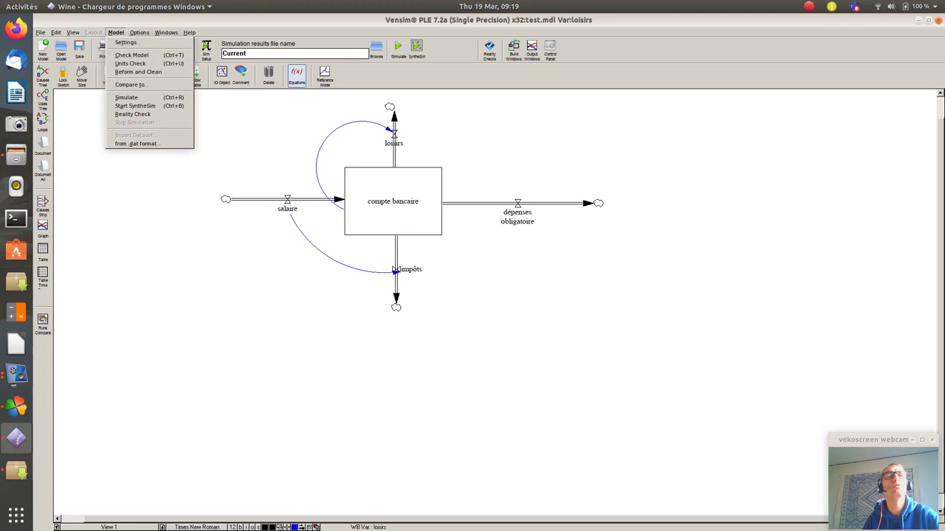
pyautogui.press('Down')
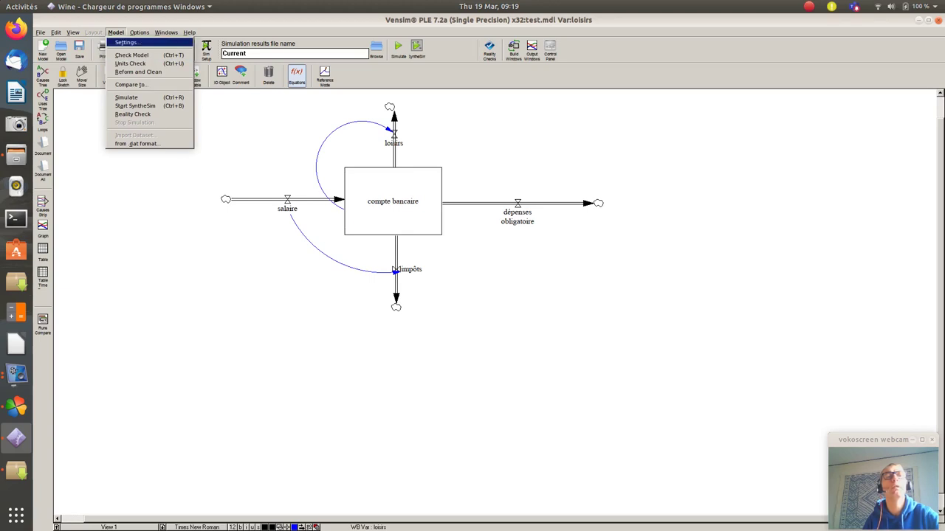
pyautogui.press('Return')
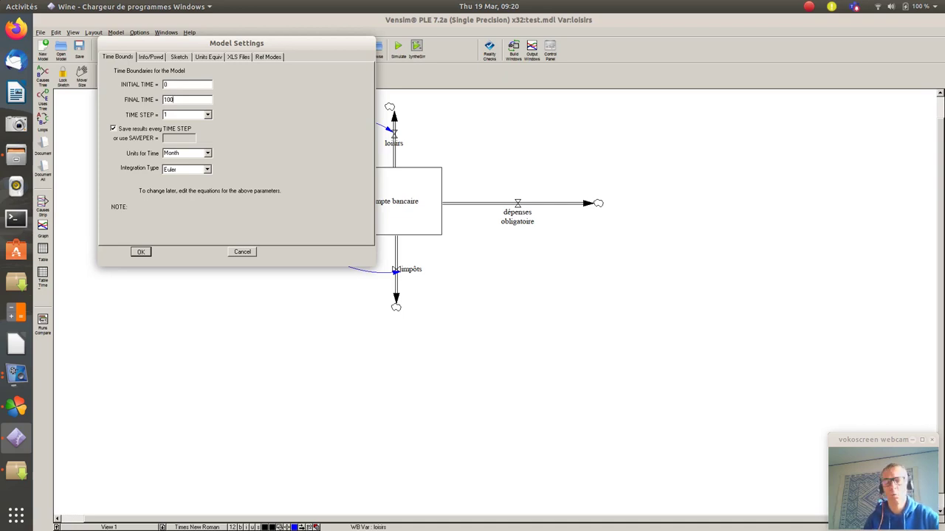
pyautogui.press('BackSpace')
pyautogui.press('BackSpace')
pyautogui.press('BackSpace')
pyautogui.write('48')
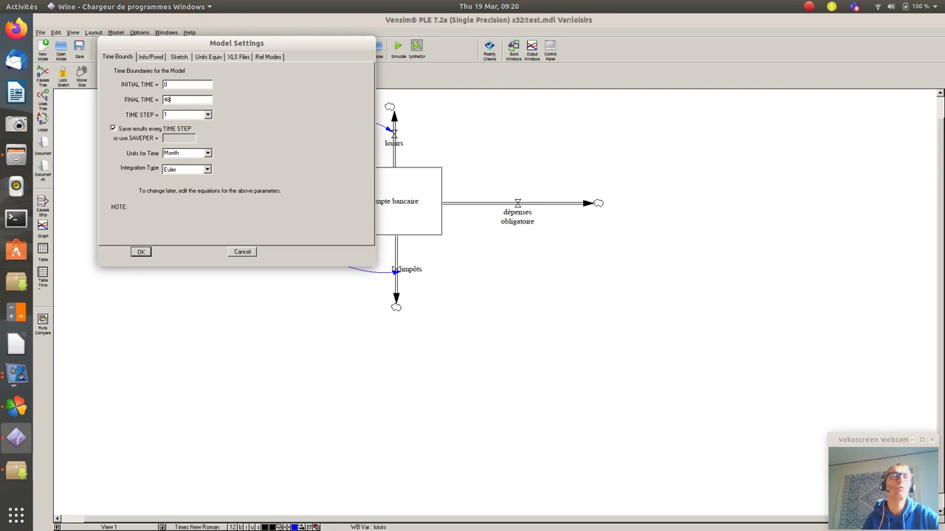
pyautogui.click(207, 114)
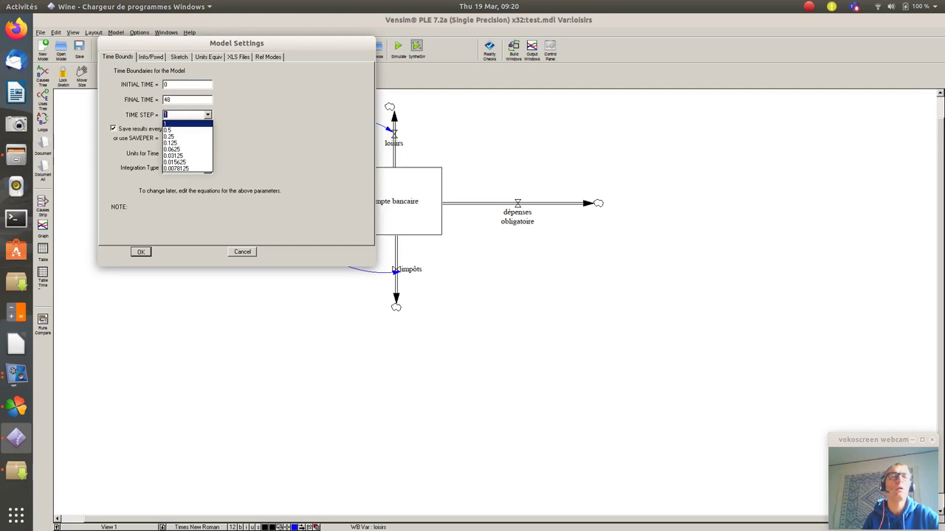
pyautogui.press('Return')
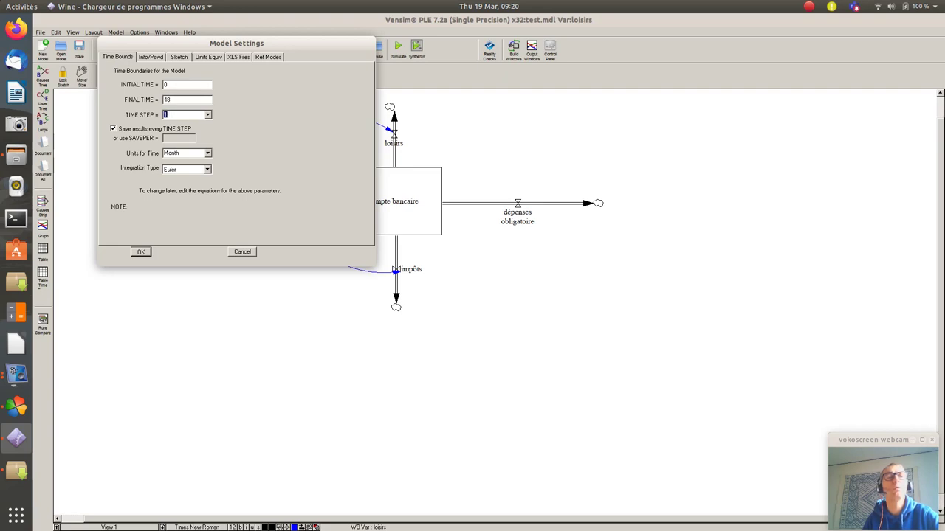
pyautogui.click(207, 153)
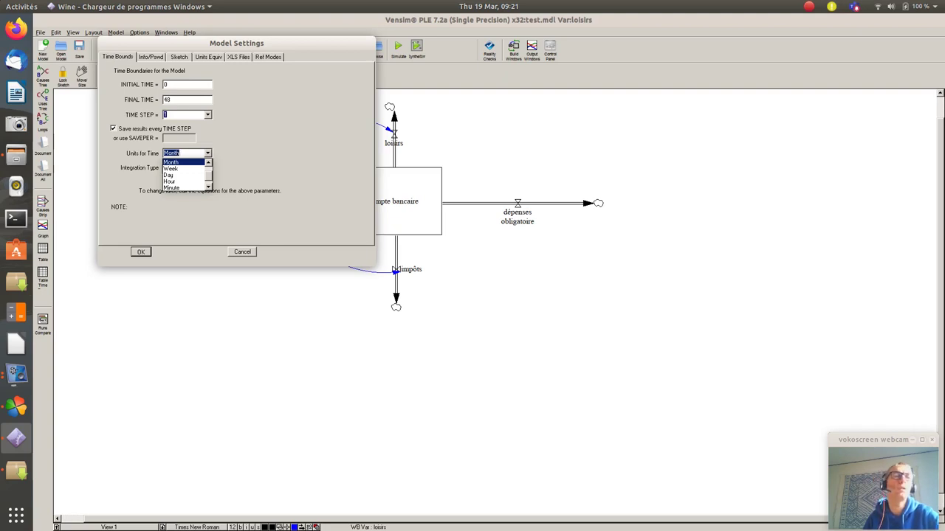
pyautogui.click(174, 162)
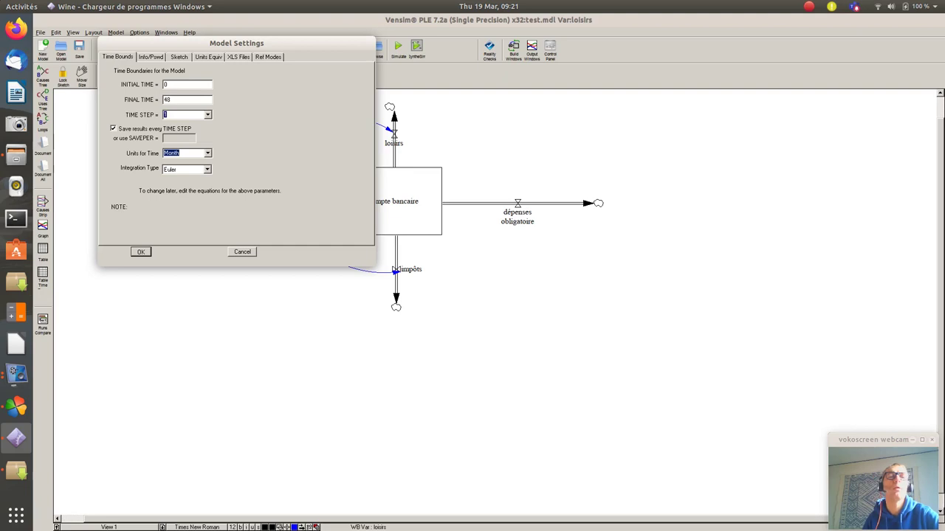
# - Examine the other units available for the model's time, then leave the choice unchanged
pyautogui.click(174, 152)
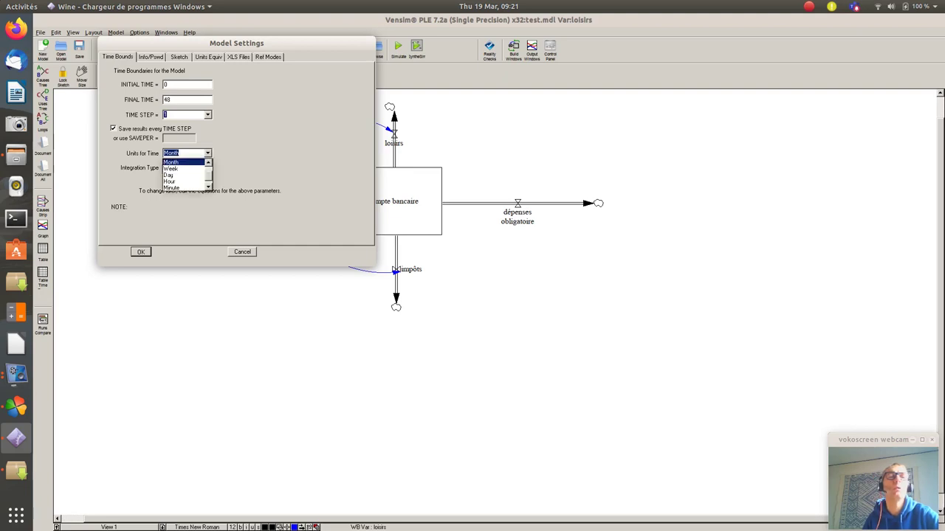
pyautogui.scroll(1, 184, 174)
pyautogui.scroll(-1, 185, 175)
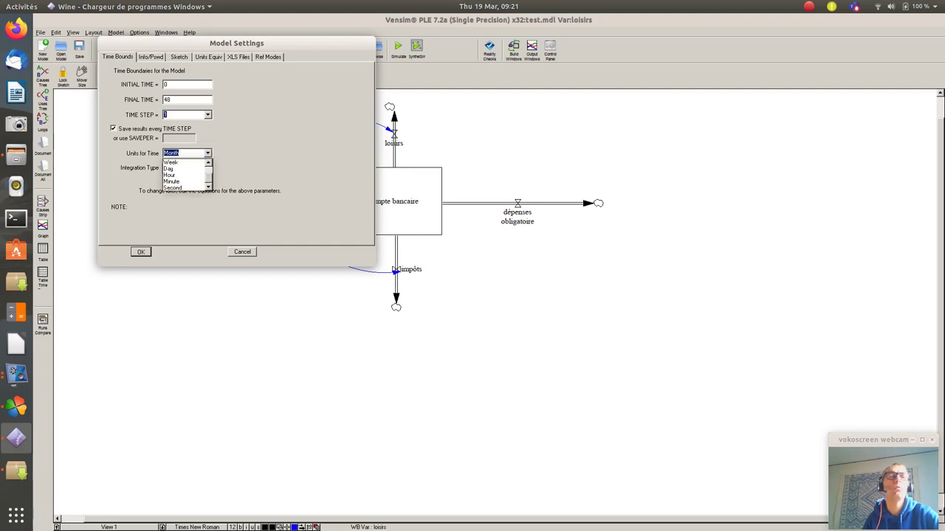
pyautogui.scroll(2, 185, 175)
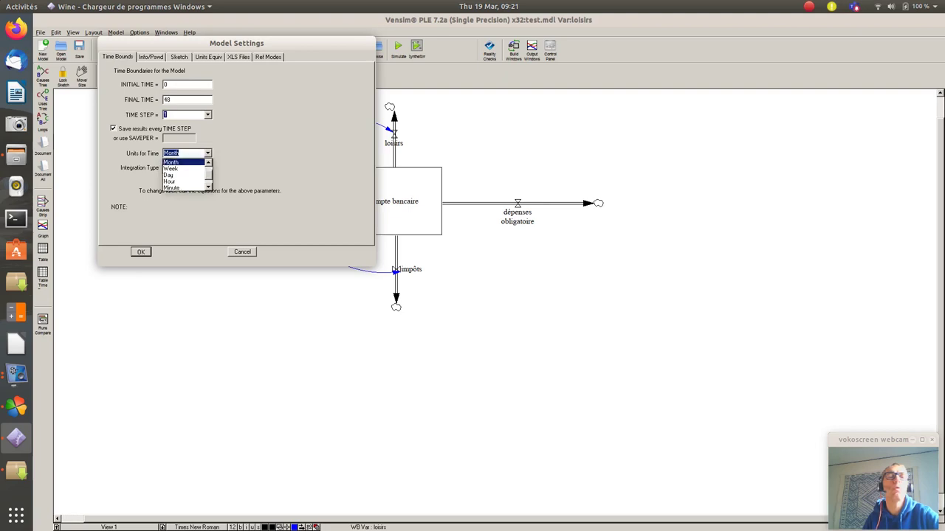
pyautogui.scroll(-1, 184, 174)
pyautogui.scroll(1, 184, 175)
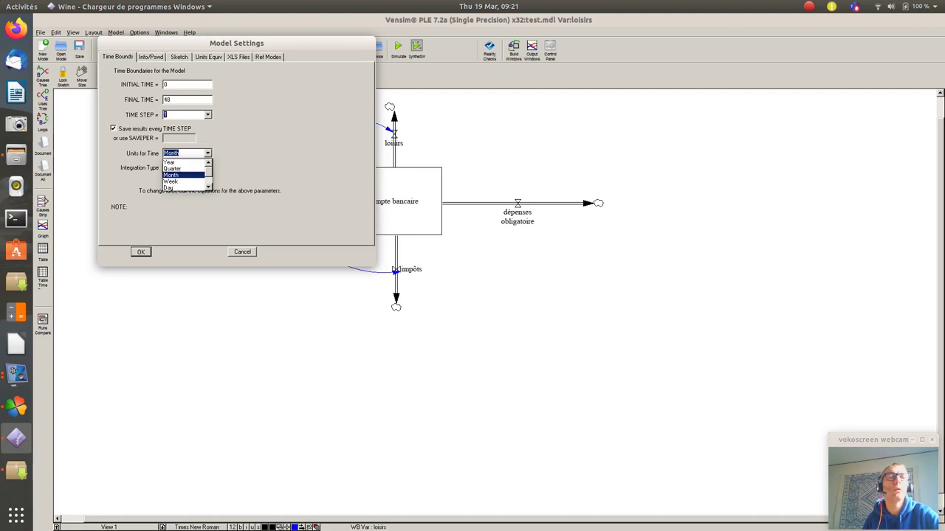
pyautogui.scroll(-3, 184, 175)
pyautogui.scroll(3, 184, 175)
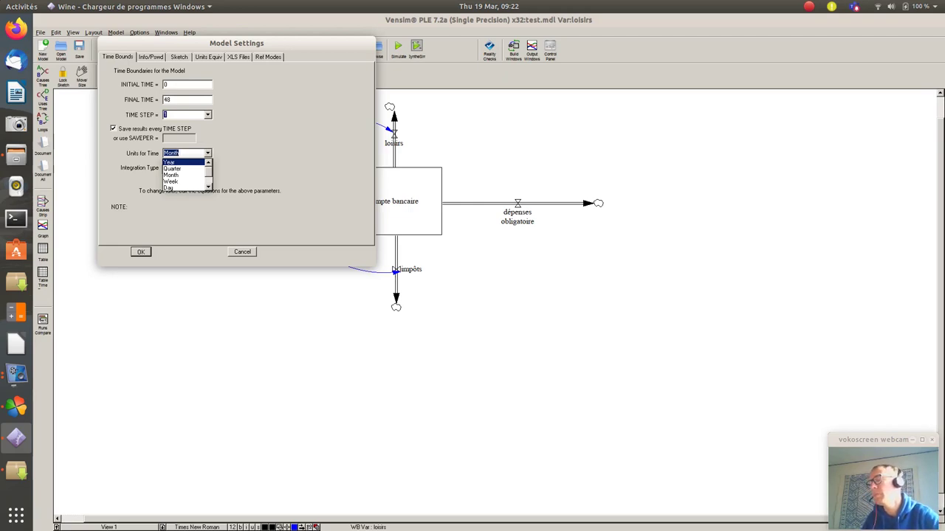
pyautogui.press('Escape')
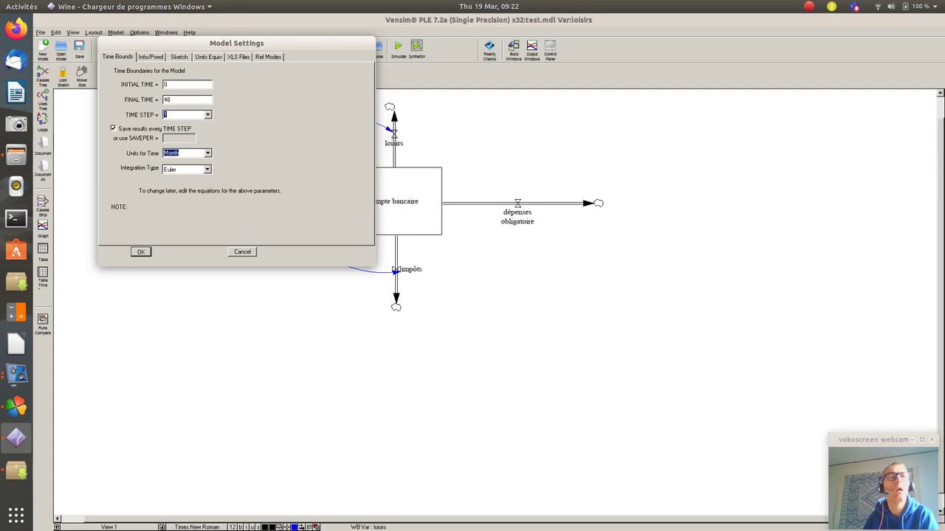
# - Choose Euler as the integration type and accept the model settings
pyautogui.click(208, 169)
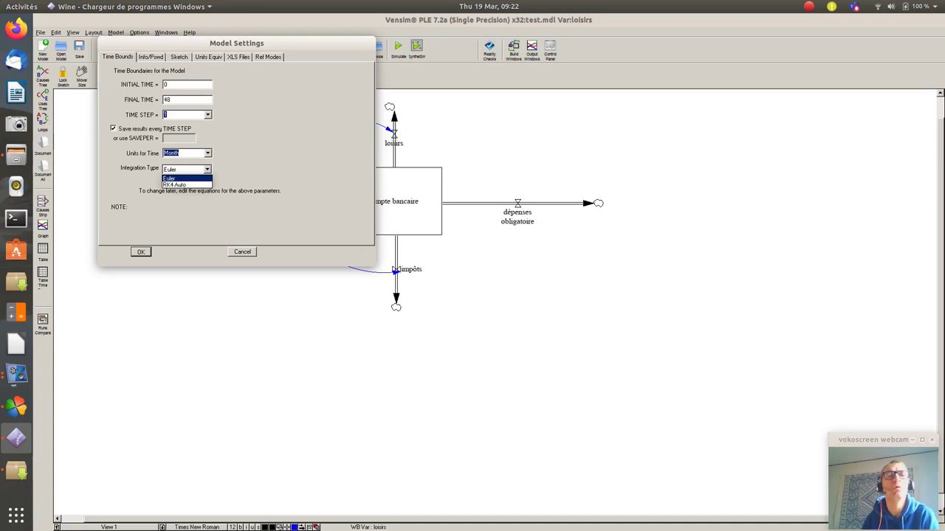
pyautogui.press('Down')
pyautogui.press('Up')
pyautogui.press('Return')
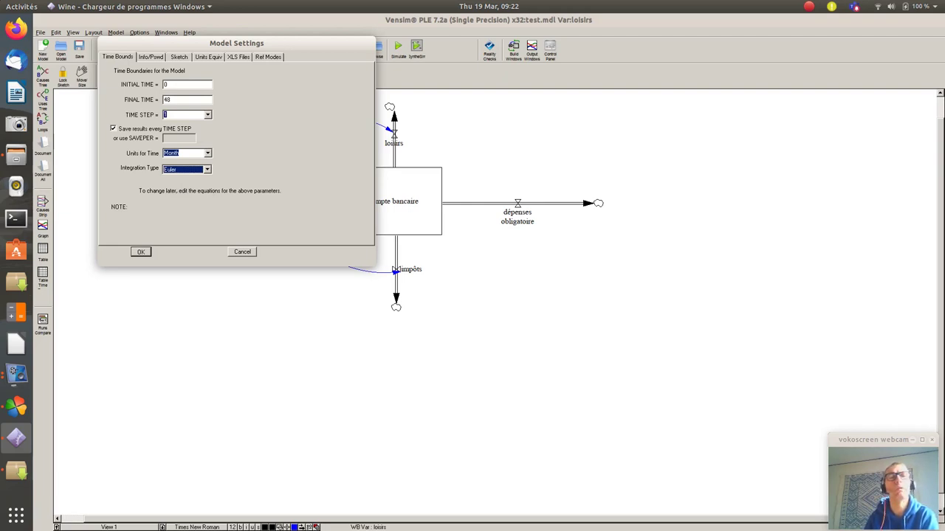
pyautogui.moveTo(236, 42); pyautogui.dragTo(260, 77)
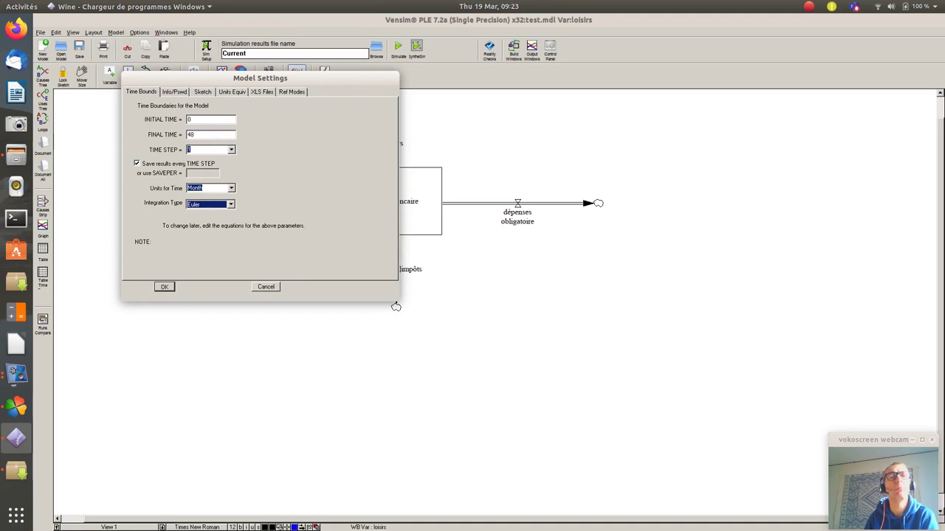
pyautogui.press('Return')
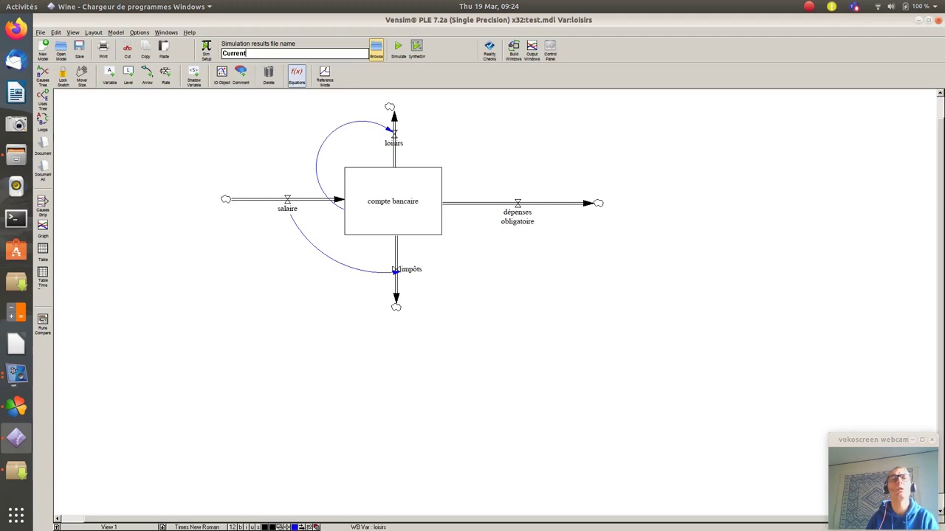
pyautogui.click(376, 48)
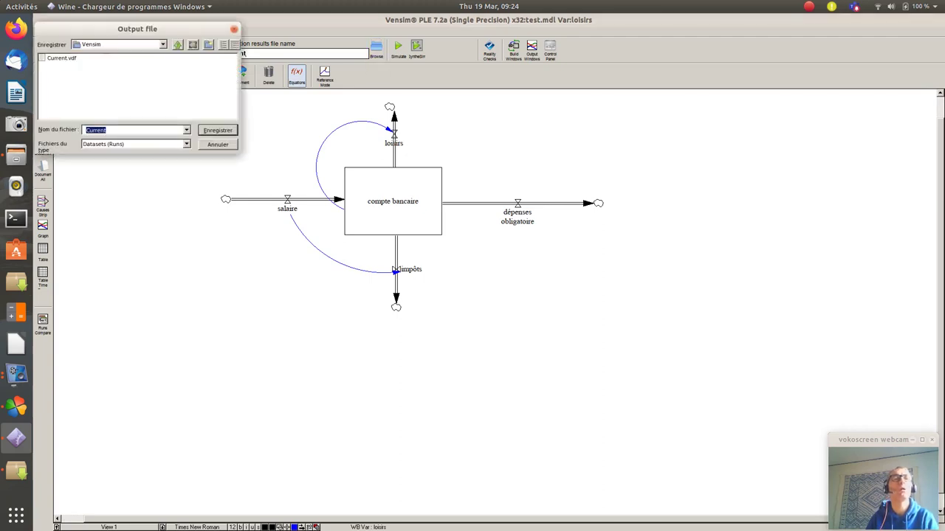
pyautogui.click(62, 57)
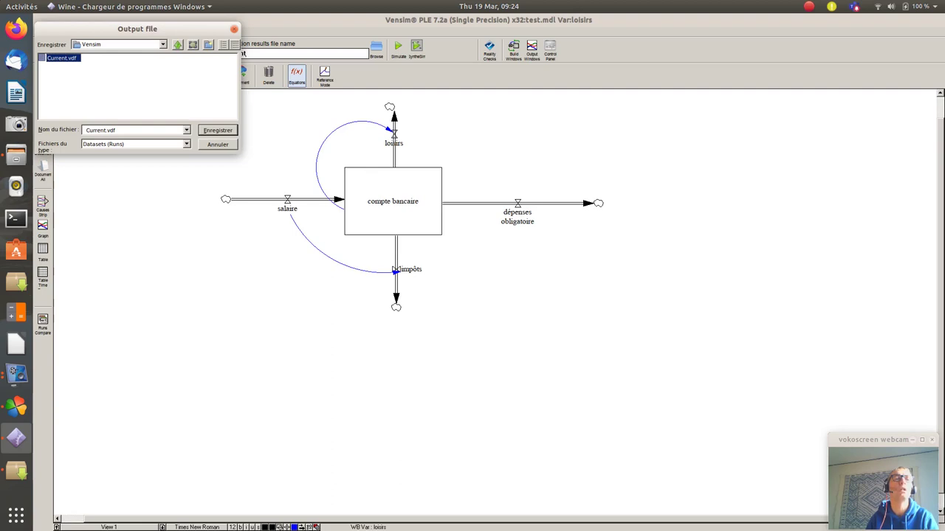
pyautogui.click(218, 144)
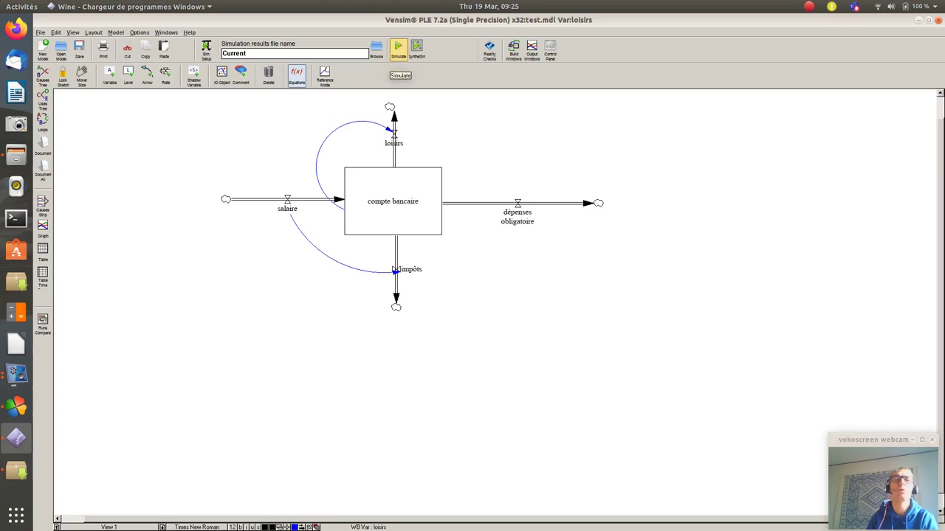
# - Simulate the model twice, overwriting the existing Current dataset each time
pyautogui.click(398, 48)
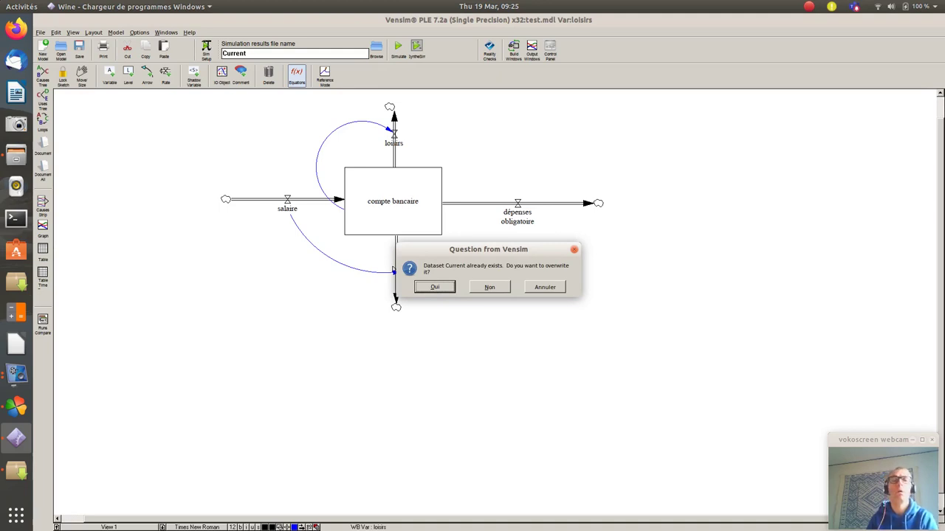
pyautogui.press('Return')
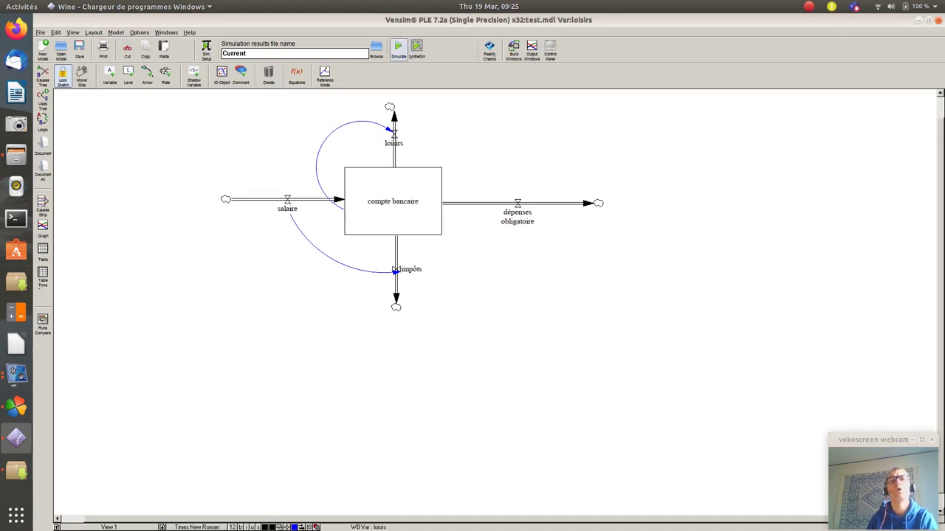
pyautogui.click(398, 47)
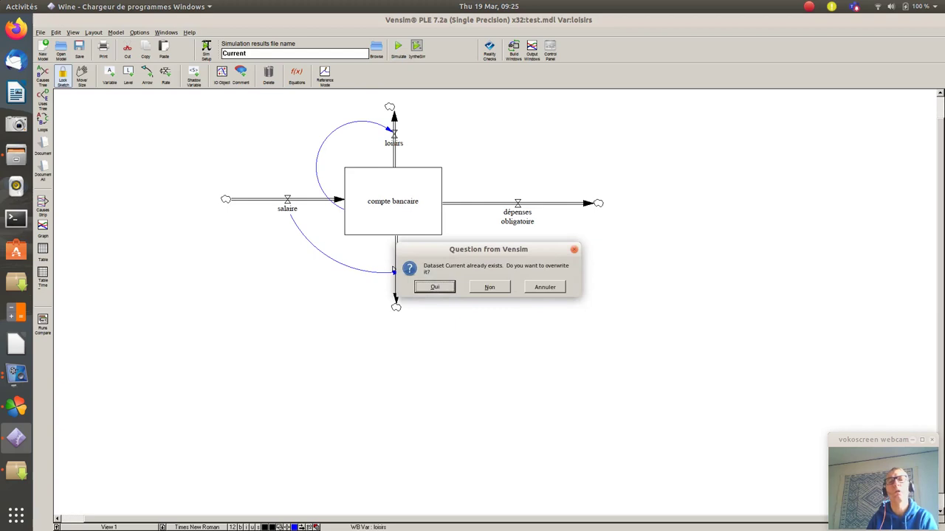
pyautogui.press('Return')
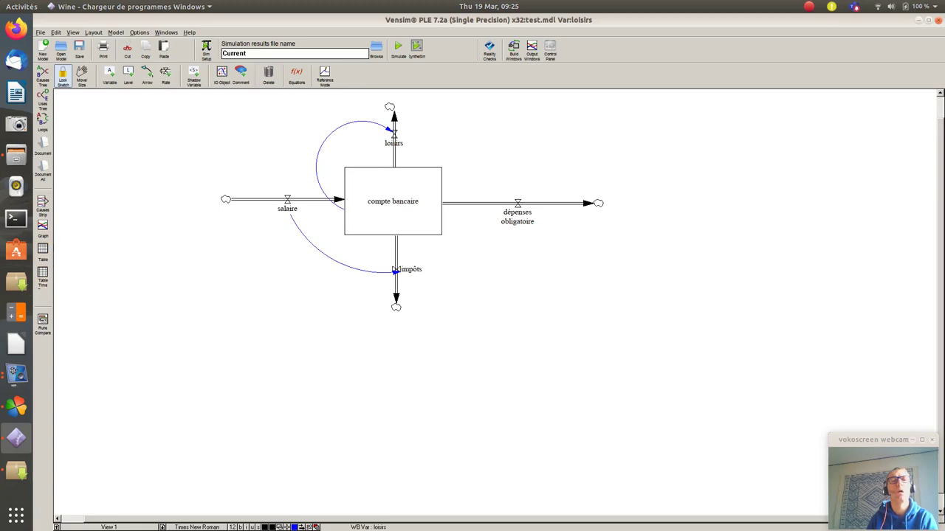
# - Select the compte bancaire stock, view the graph of its evolution over time and close the graph
pyautogui.press('2')
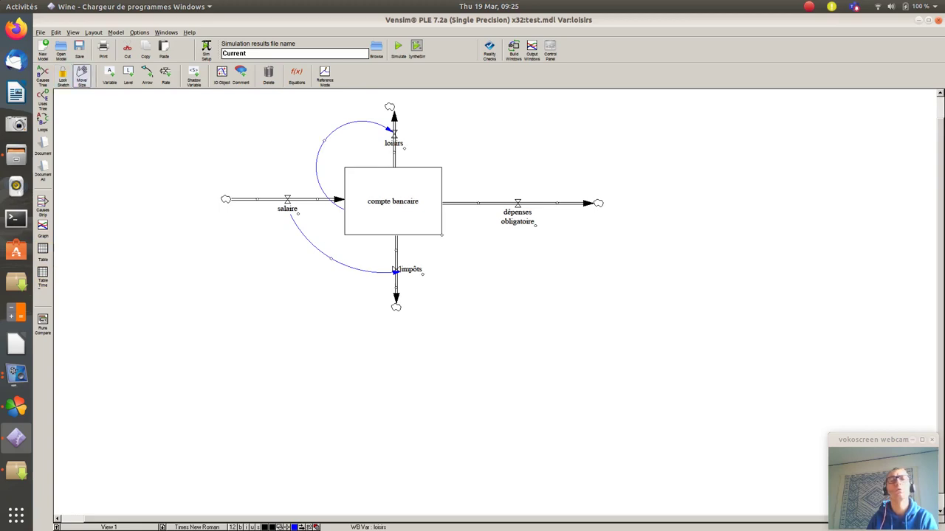
pyautogui.click(393, 211)
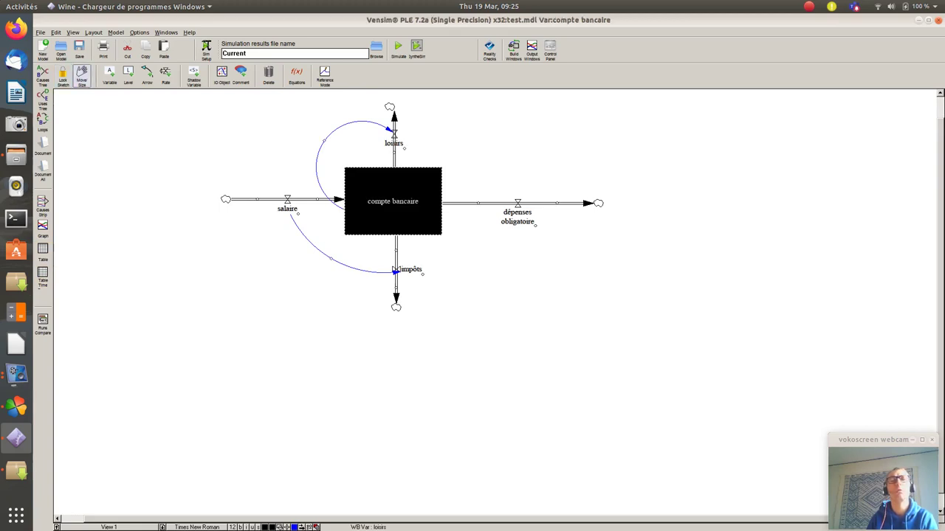
pyautogui.press('Escape')
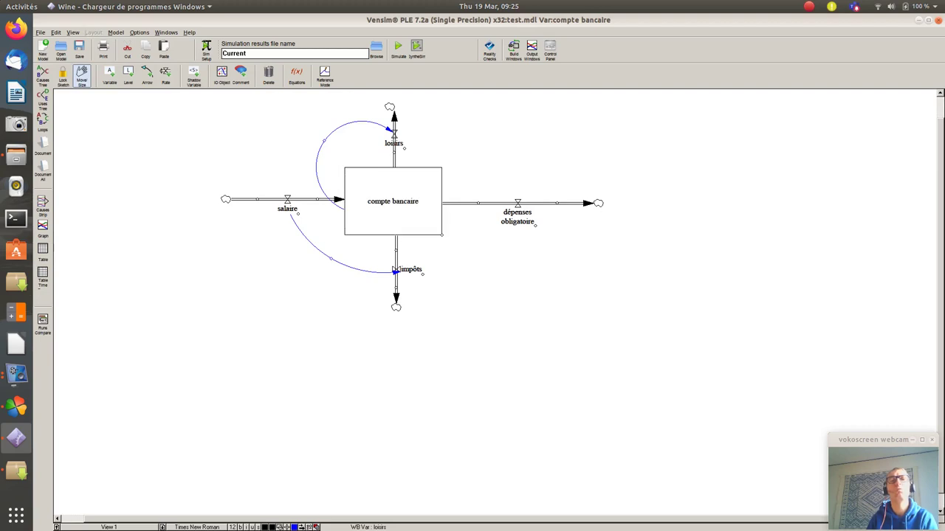
pyautogui.moveTo(166, 95); pyautogui.dragTo(606, 373)
pyautogui.press('Escape')
pyautogui.click(393, 201)
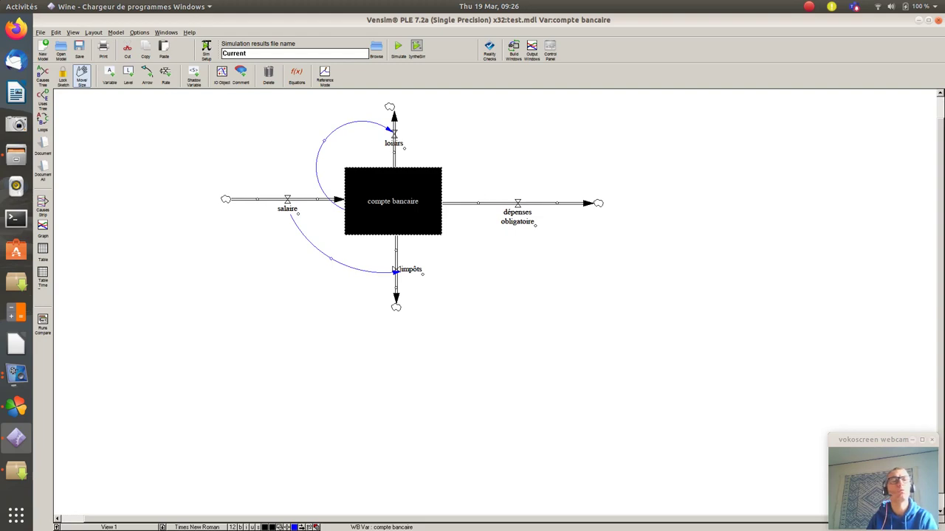
pyautogui.click(44, 225)
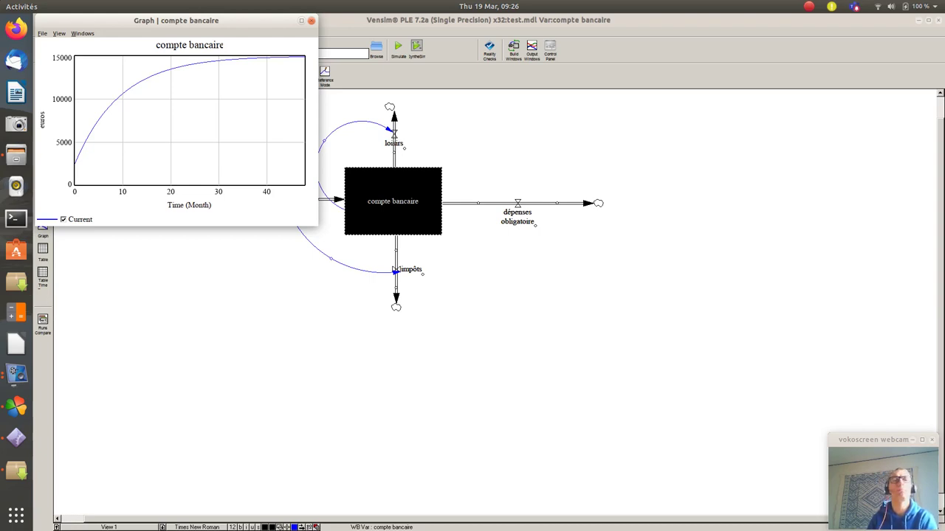
pyautogui.hotkey('alt', 'F4')
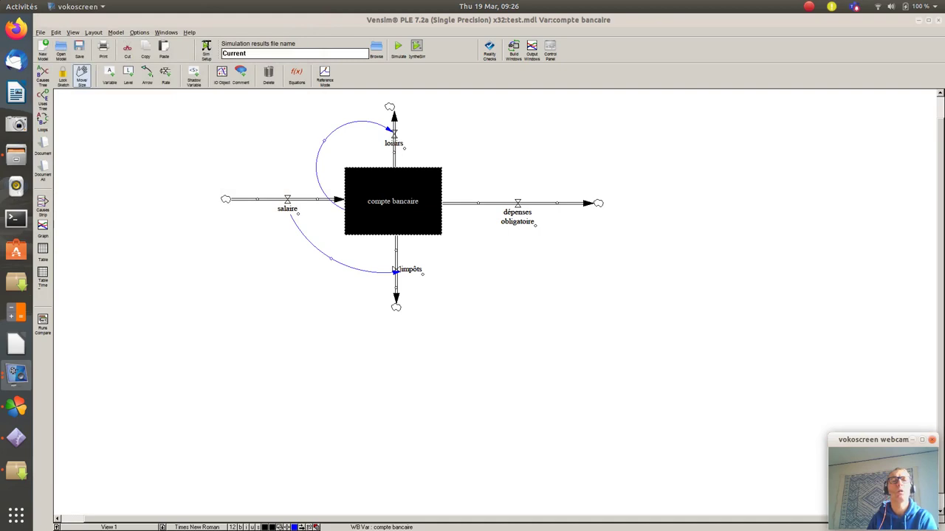
# - Select the loisirs flow, view the graph of its evolution over time and close the graph
pyautogui.click(287, 208)
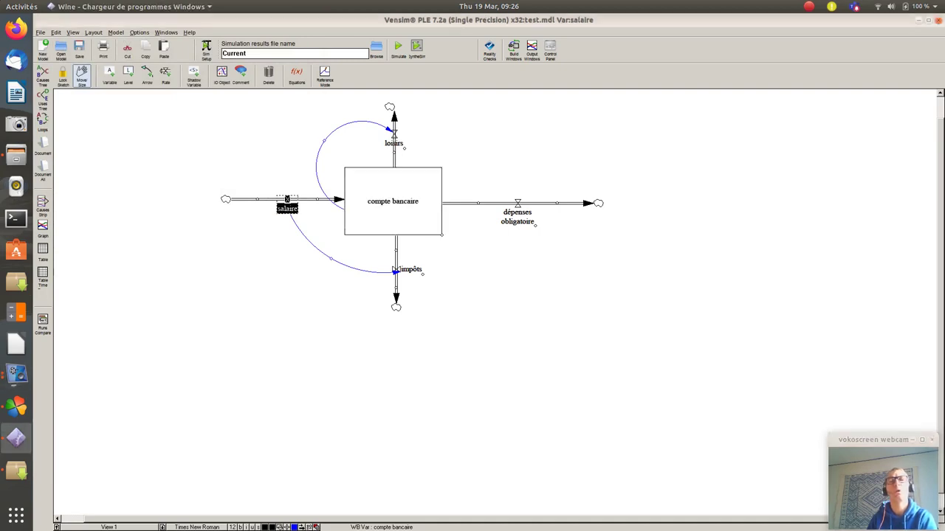
pyautogui.click(393, 143)
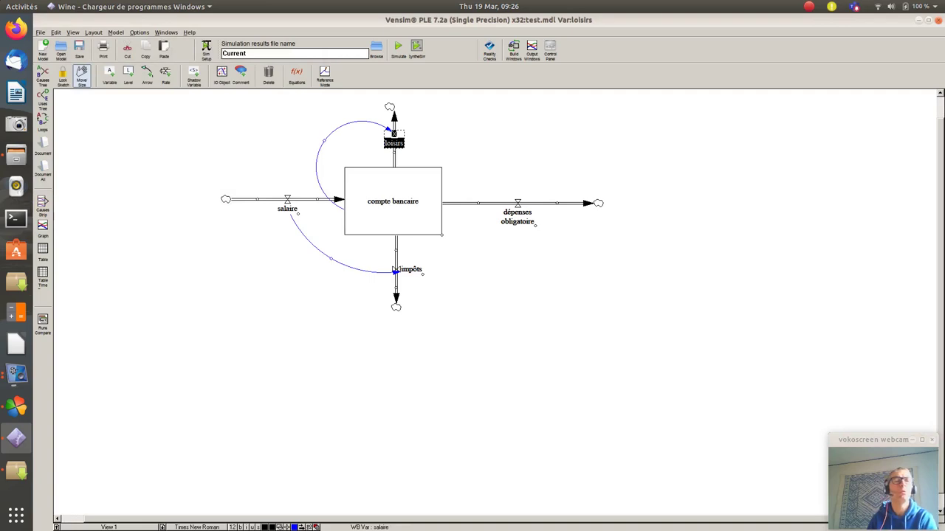
pyautogui.click(42, 228)
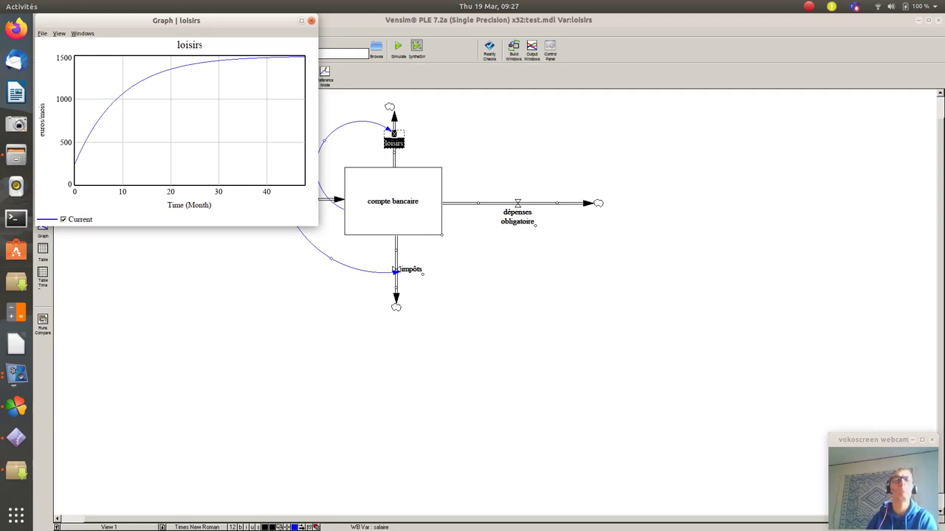
pyautogui.hotkey('alt', 'F4')
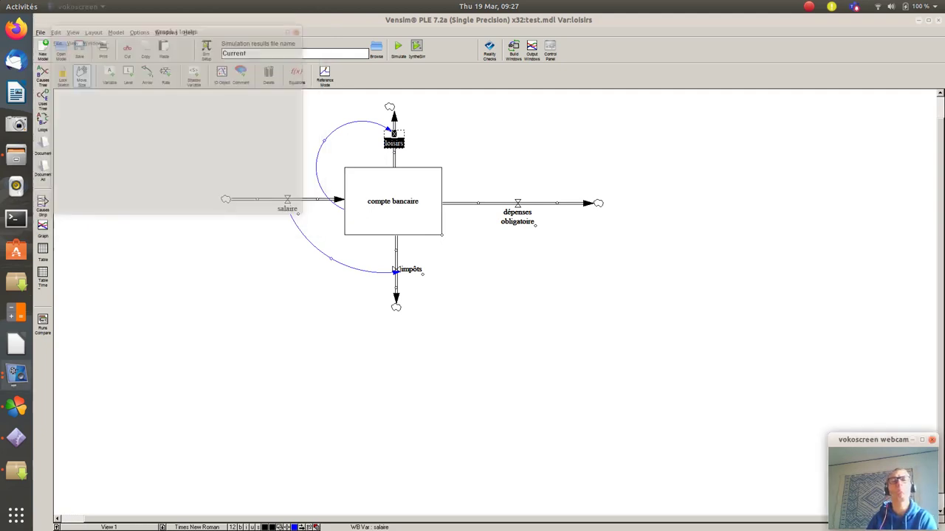
# - Select the impôts flow, view the graph of its evolution over time and close the graph
pyautogui.click(394, 269)
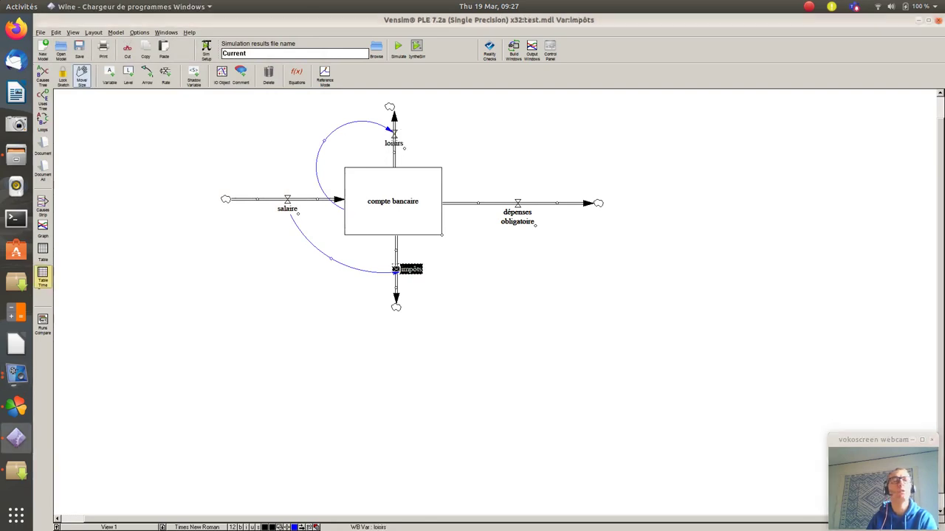
pyautogui.click(43, 227)
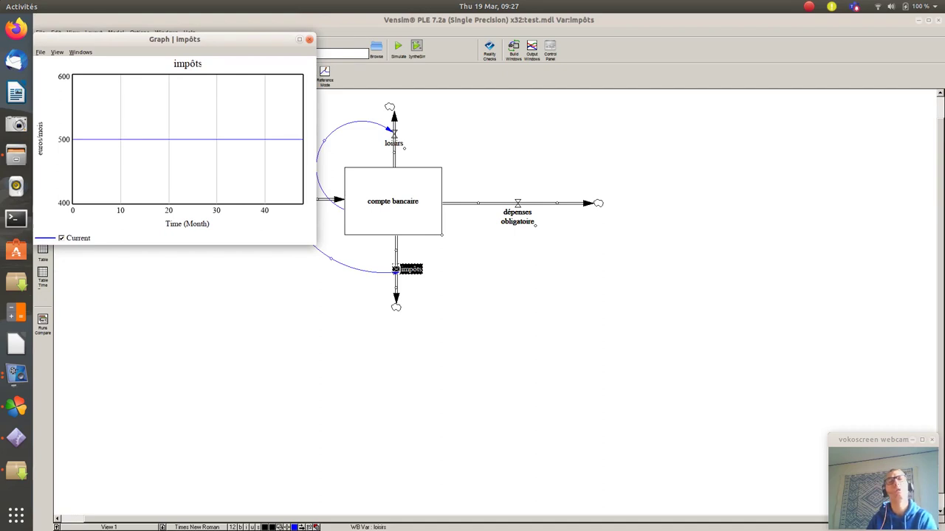
pyautogui.click(309, 40)
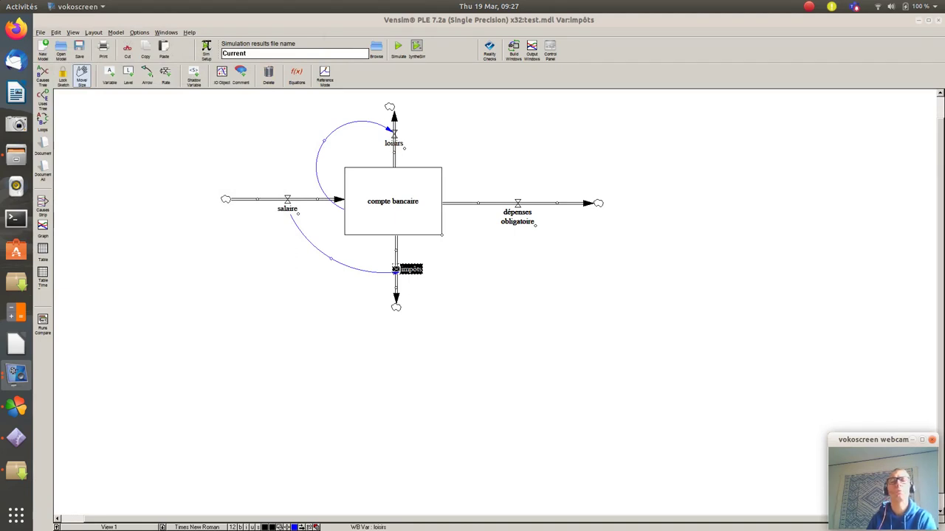
# - Select the whole diagram, view all its variables together on one graph and close the graph
pyautogui.moveTo(192, 327); pyautogui.dragTo(651, 91)
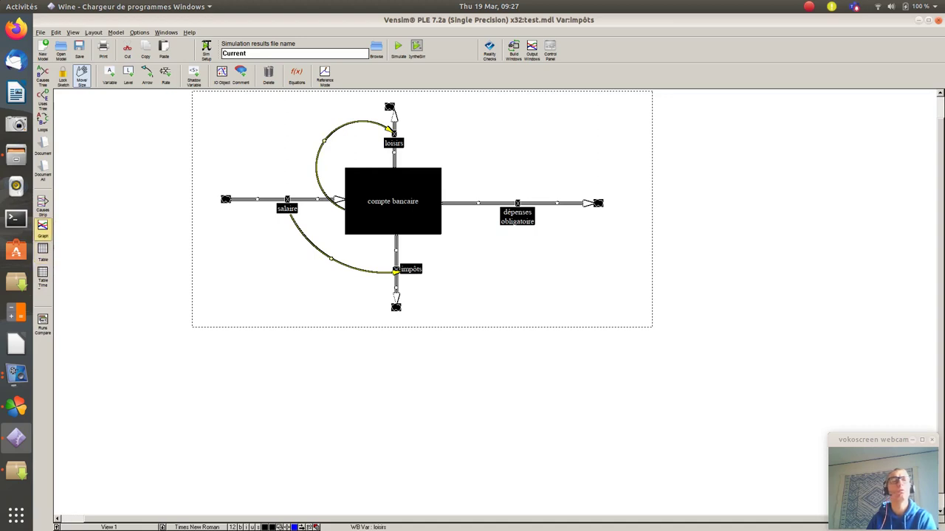
pyautogui.click(43, 227)
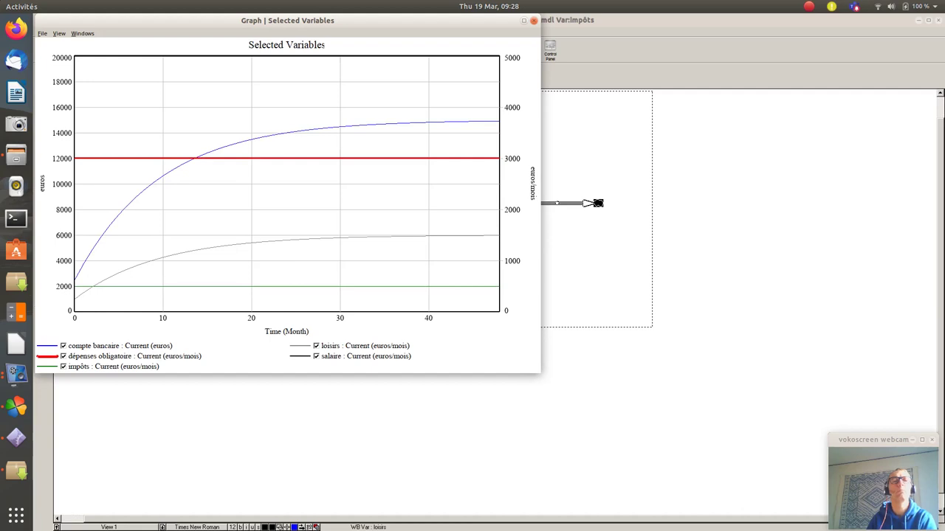
pyautogui.hotkey('alt', 'F4')
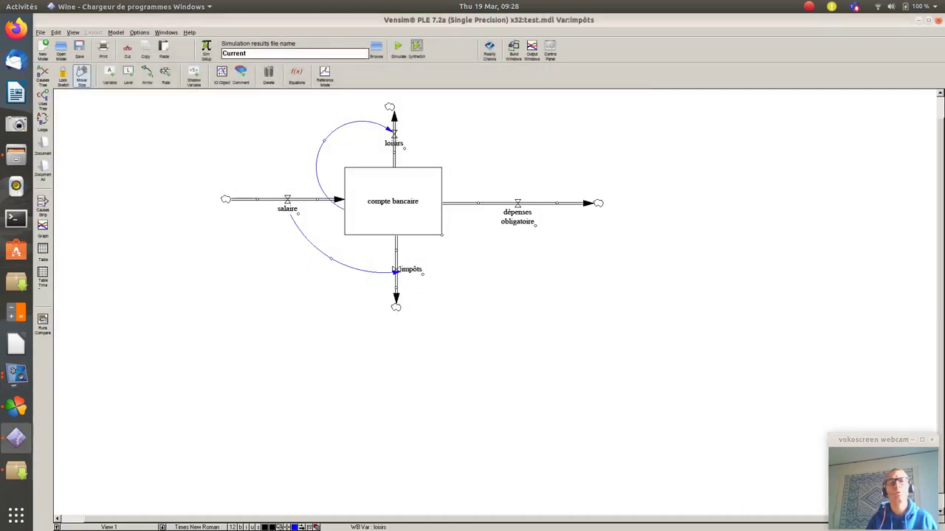
# - Examine the compte bancaire values in a table with time running down, export the table's contents and close it
pyautogui.click(376, 230)
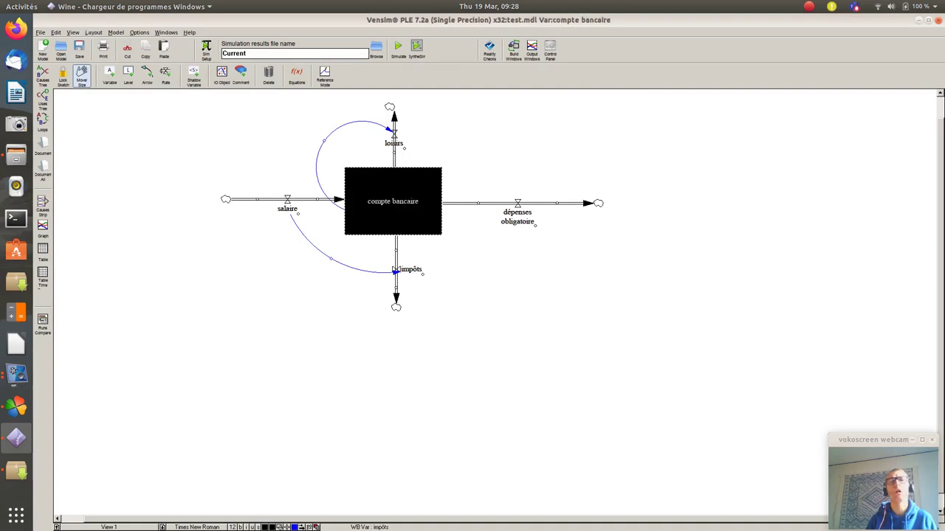
pyautogui.keyDown('shift'); pyautogui.click(393, 133); pyautogui.keyUp('shift')
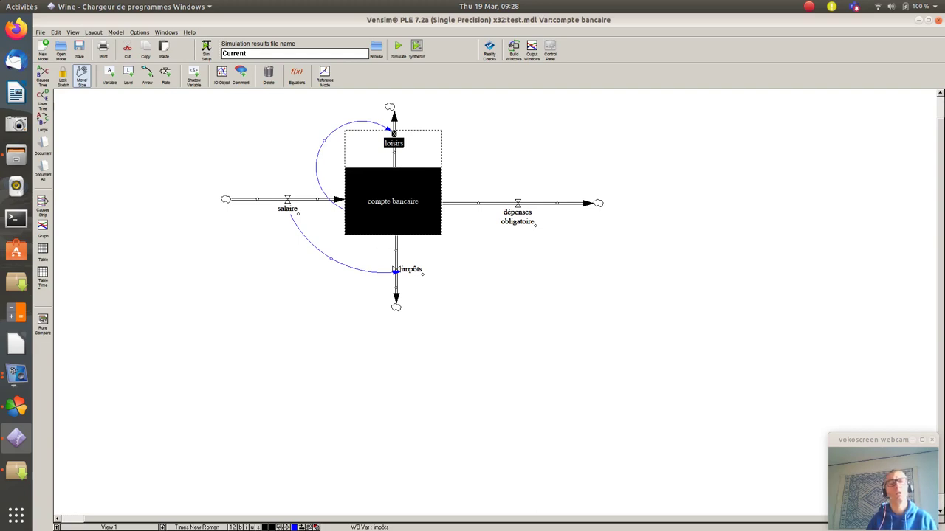
pyautogui.press('Escape')
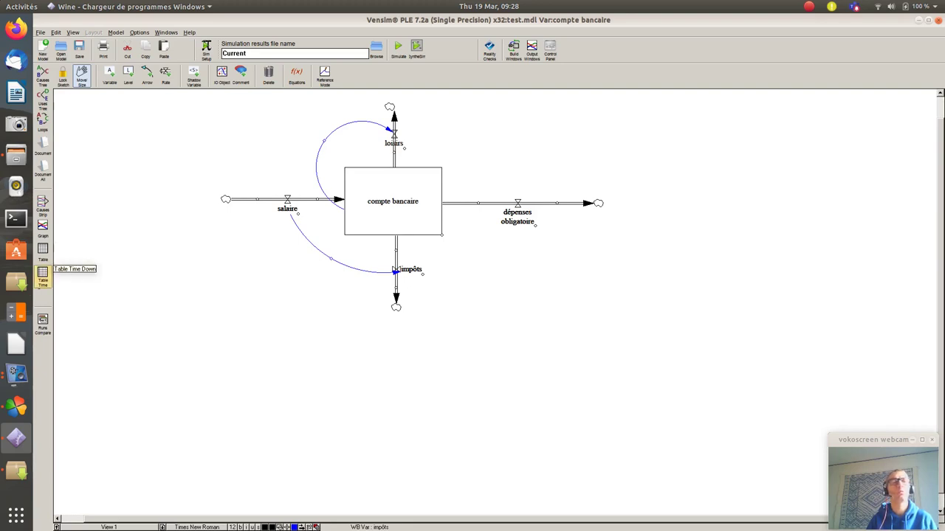
pyautogui.click(43, 273)
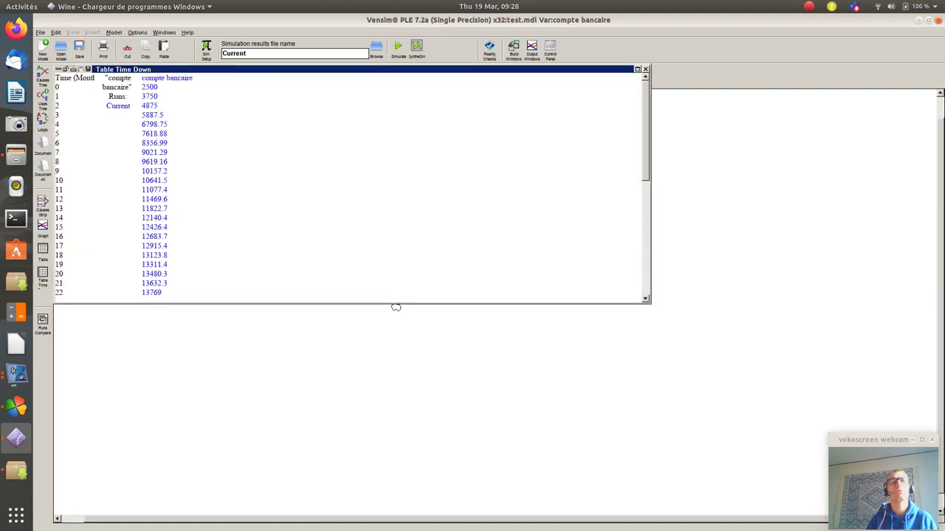
pyautogui.click(395, 307)
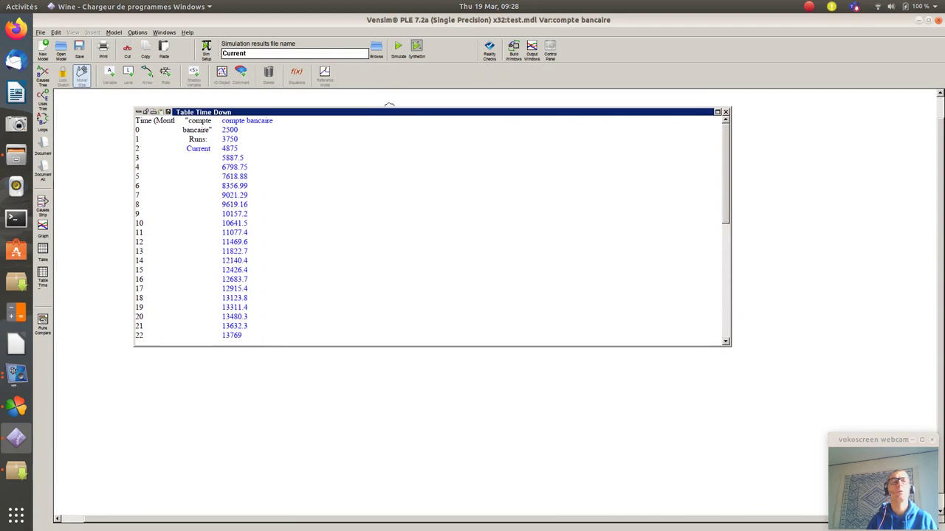
pyautogui.scroll(-2, 389, 106)
pyautogui.scroll(1, 389, 106)
pyautogui.scroll(-2, 389, 106)
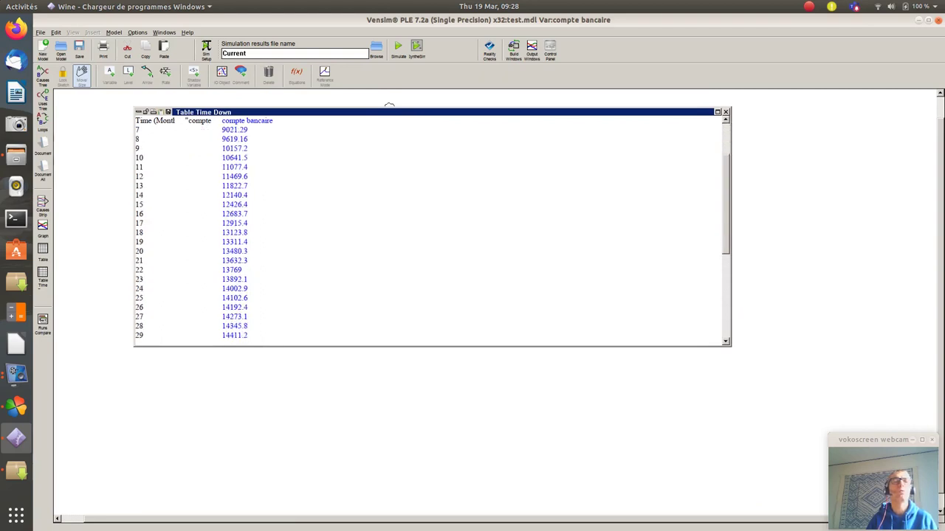
pyautogui.scroll(3, 389, 105)
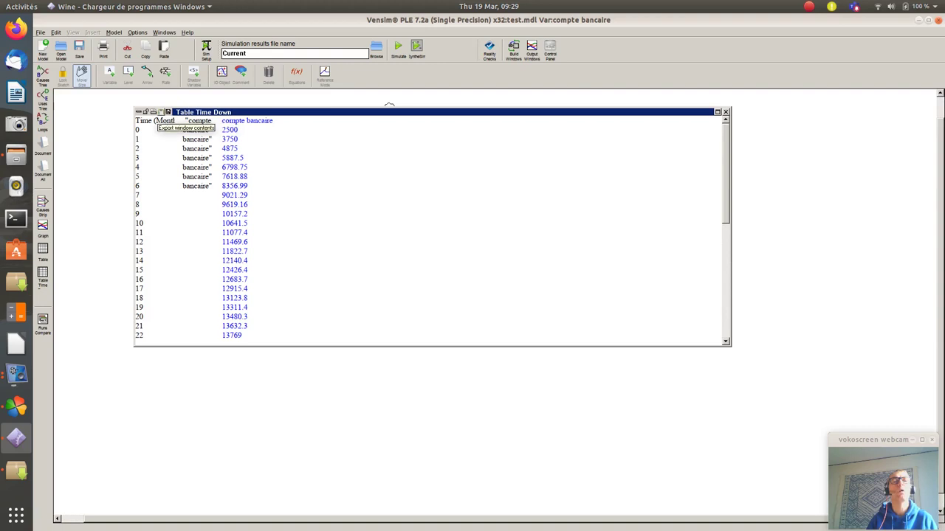
pyautogui.click(161, 112)
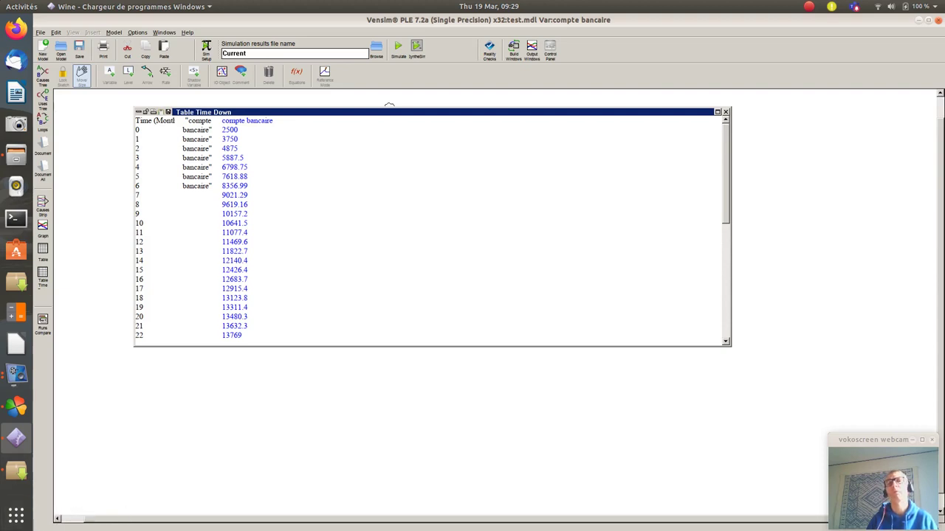
pyautogui.hotkey('ctrl', 'F4')
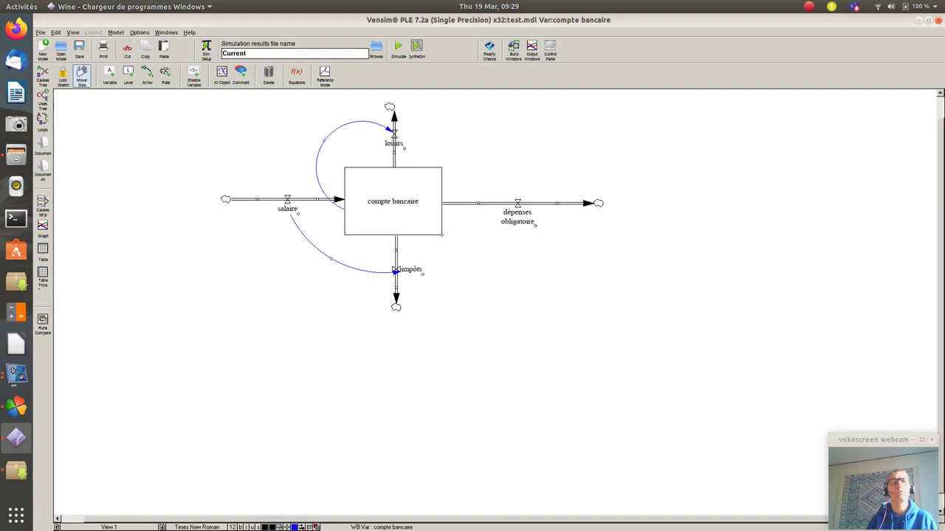
# - Select the whole diagram, view all its variables in a table with time running down and close the table
pyautogui.moveTo(161, 96); pyautogui.dragTo(659, 360)
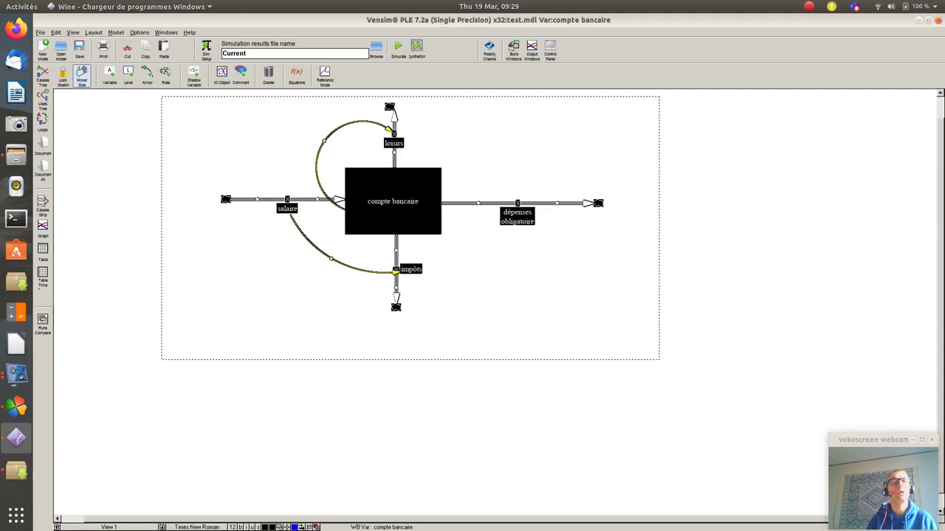
pyautogui.click(43, 275)
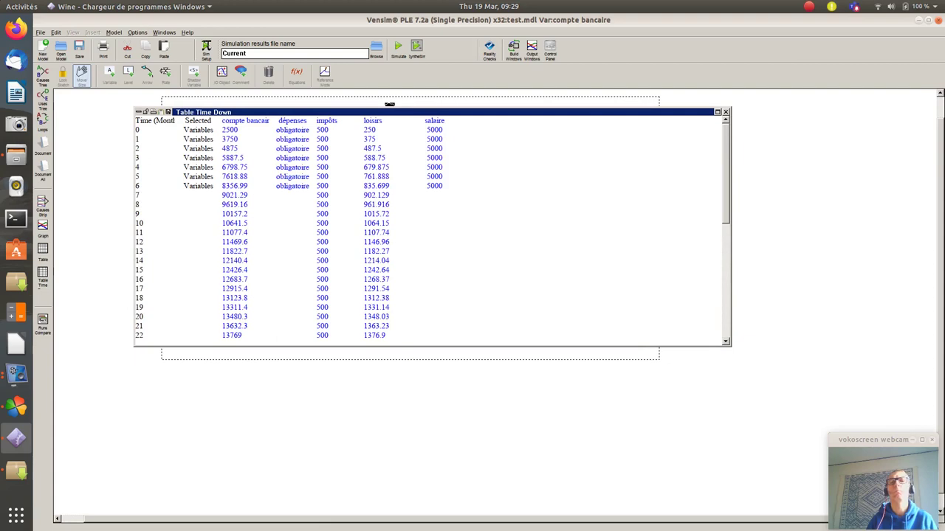
pyautogui.hotkey('ctrl', 'F4')
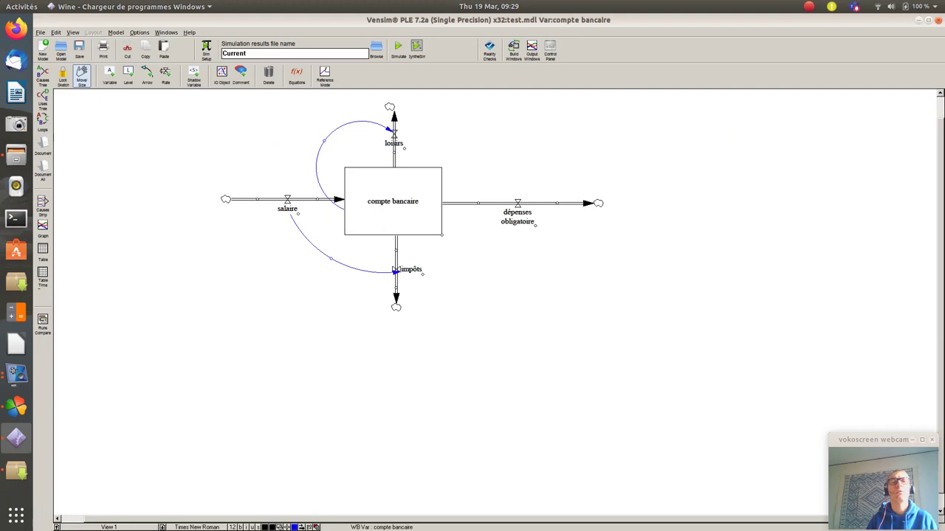
# - Reopen the compte bancaire graph, examine its saving, printing, display and window options, and close the graph
pyautogui.click(42, 225)
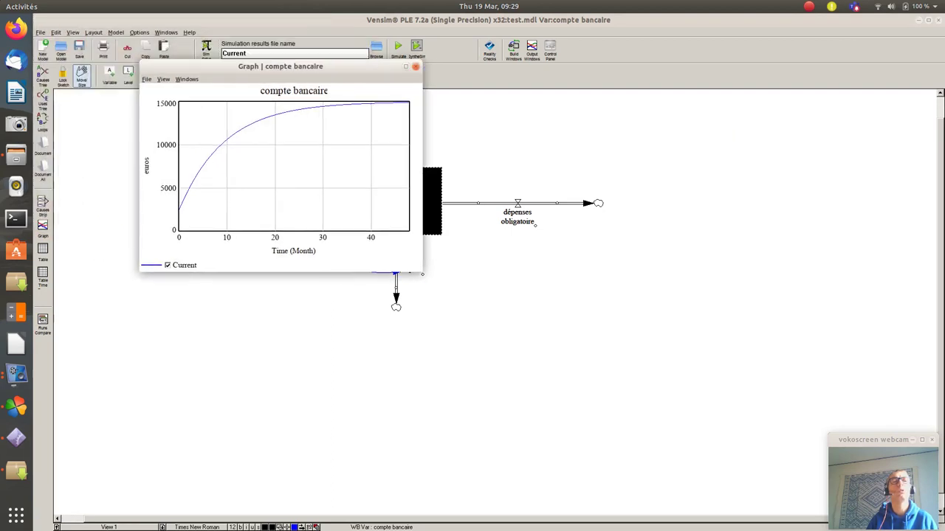
pyautogui.hotkey('alt', 'f')
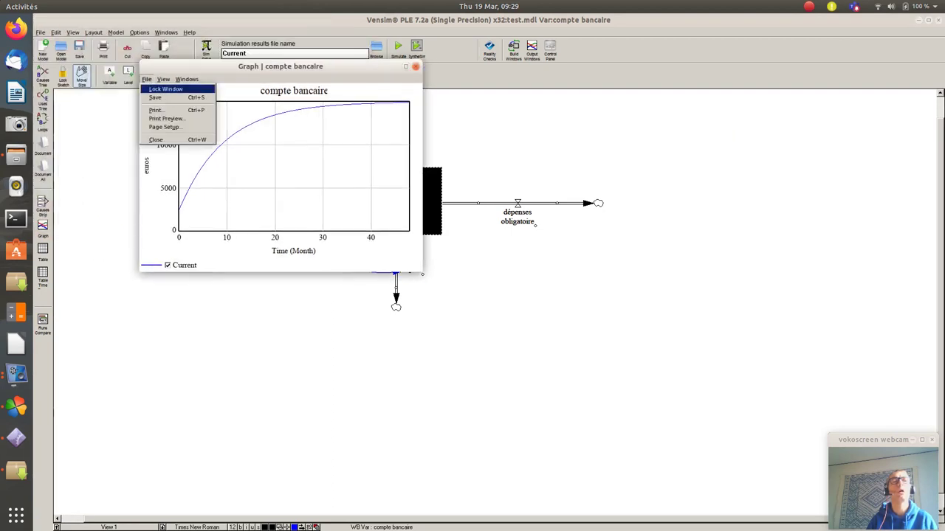
pyautogui.press('Up')
pyautogui.press('Down')
pyautogui.press('Down')
pyautogui.press('Down')
pyautogui.press('Up')
pyautogui.press('Up')
pyautogui.press('Down')
pyautogui.press('Down')
pyautogui.press('Down')
pyautogui.press('Up')
pyautogui.press('Up')
pyautogui.press('Up')
pyautogui.press('Up')
pyautogui.press('Up')
pyautogui.press('Right')
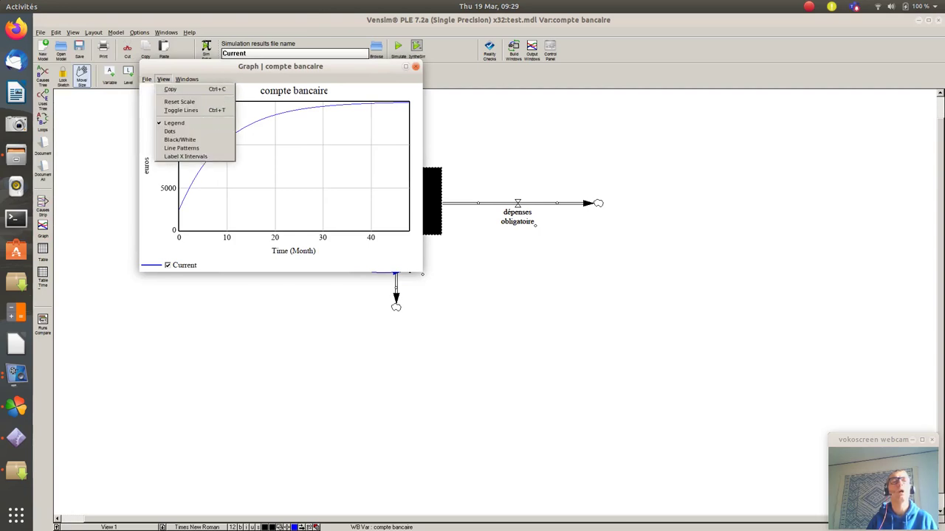
pyautogui.press('Down')
pyautogui.press('Up')
pyautogui.press('Right')
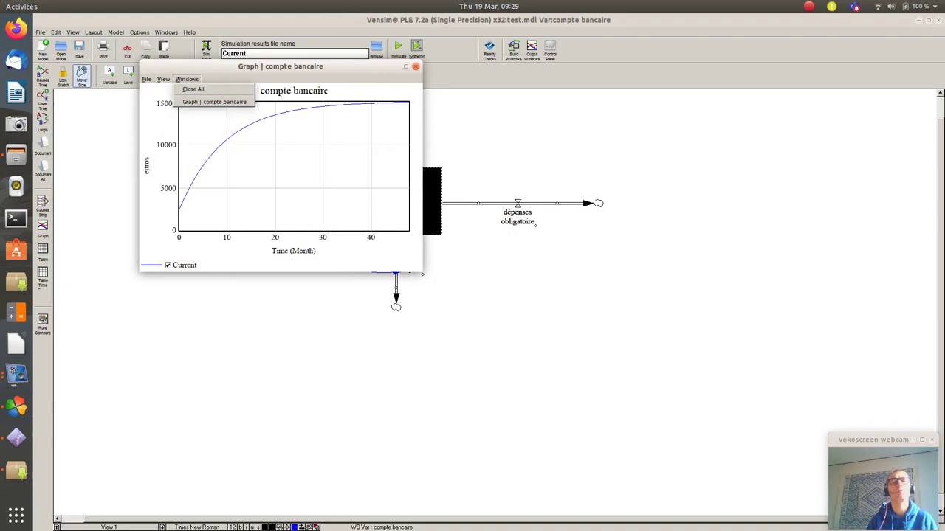
pyautogui.press('Escape')
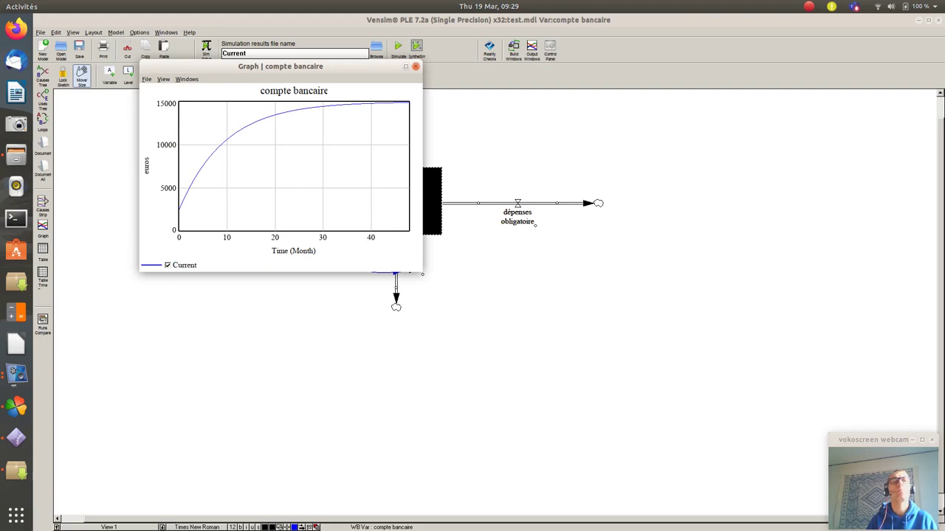
pyautogui.hotkey('alt', 'F4')
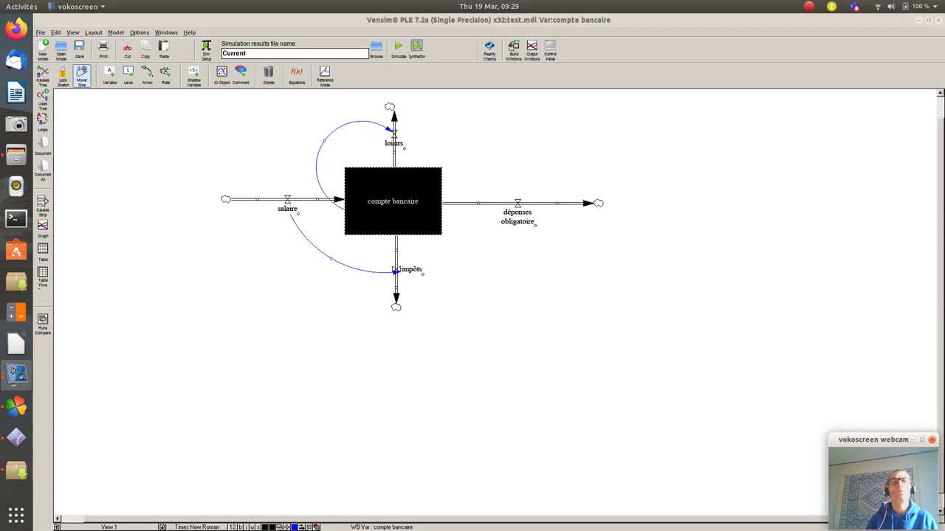
pyautogui.hotkey('alt', 'Tab')
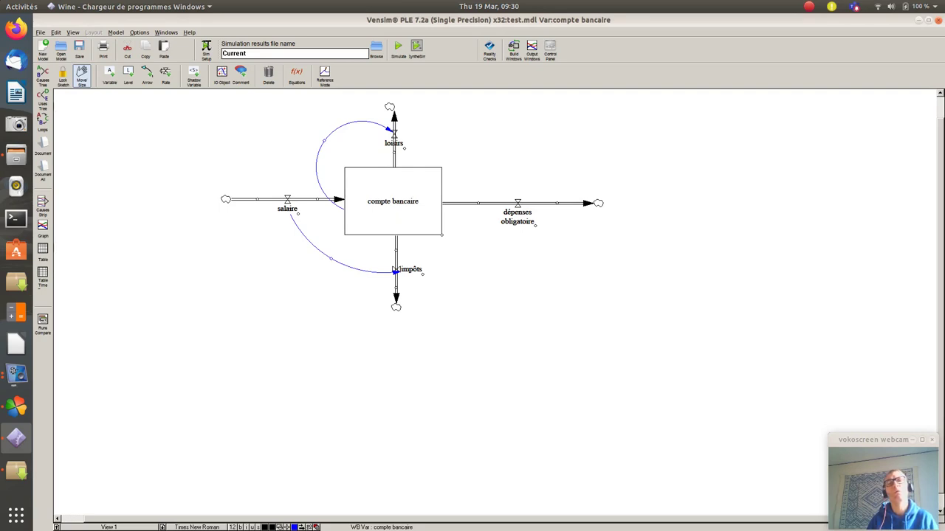
pyautogui.moveTo(394, 136)
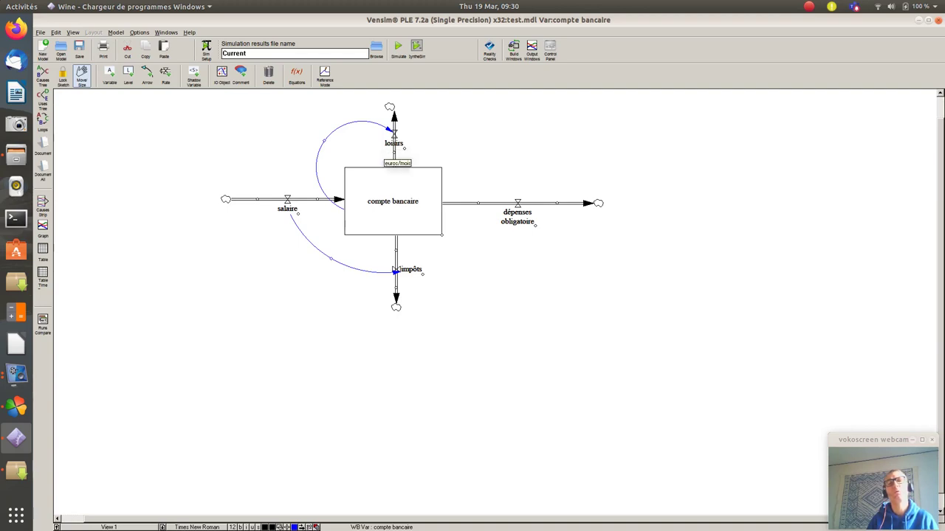
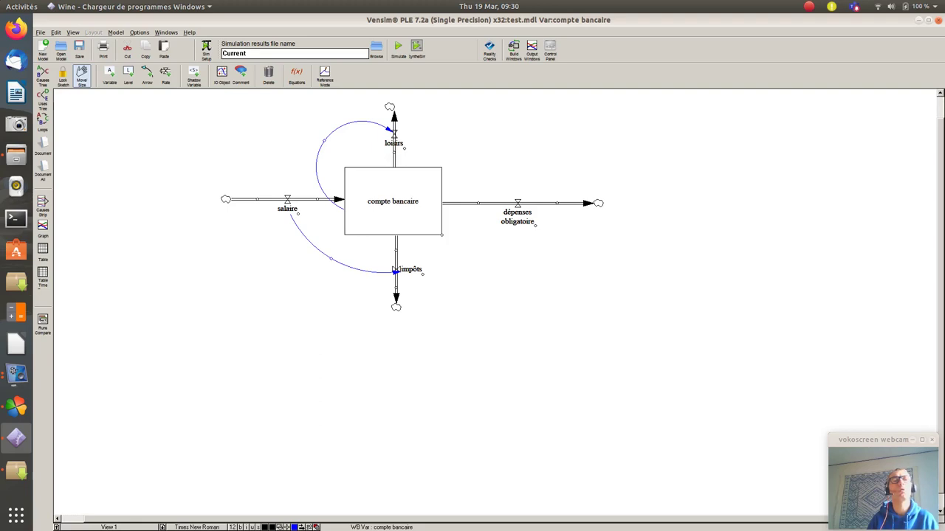
pyautogui.press('3')
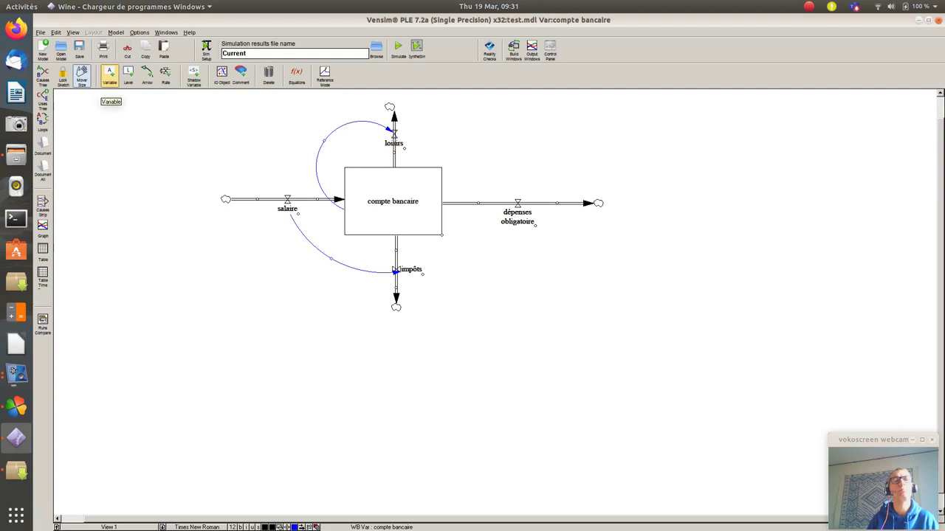
# - Add an auxiliary variable named ajustement loisirs to the diagram, beside the loisirs flow, and adjust its position
pyautogui.click(109, 74)
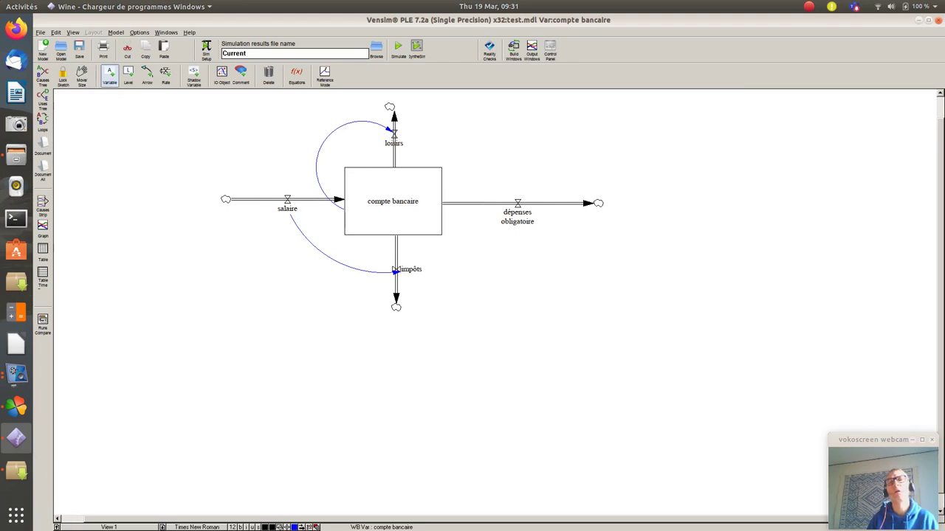
pyautogui.click(489, 113)
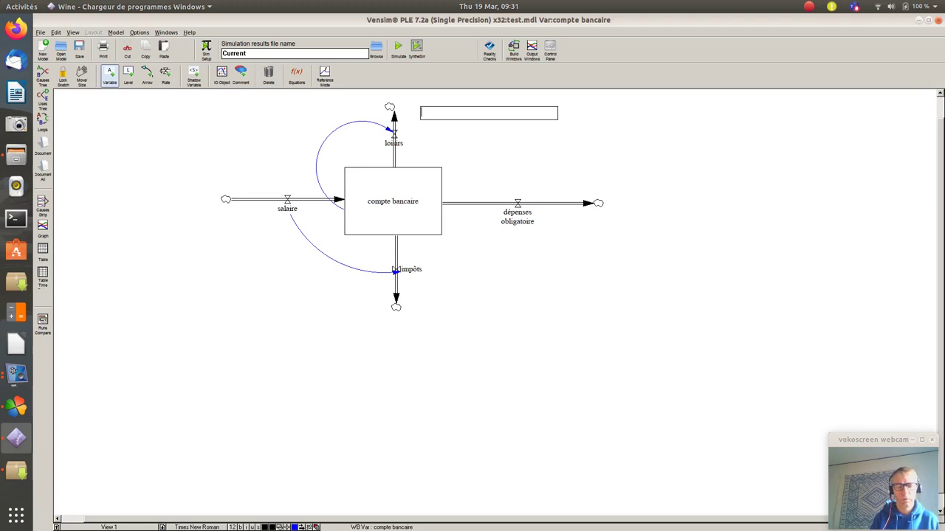
pyautogui.write('ajus')
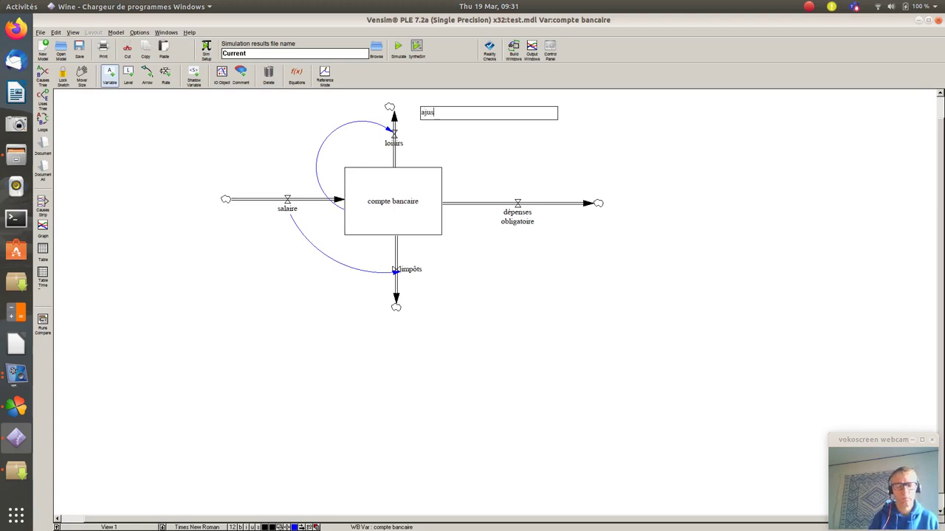
pyautogui.write('tement loisir')
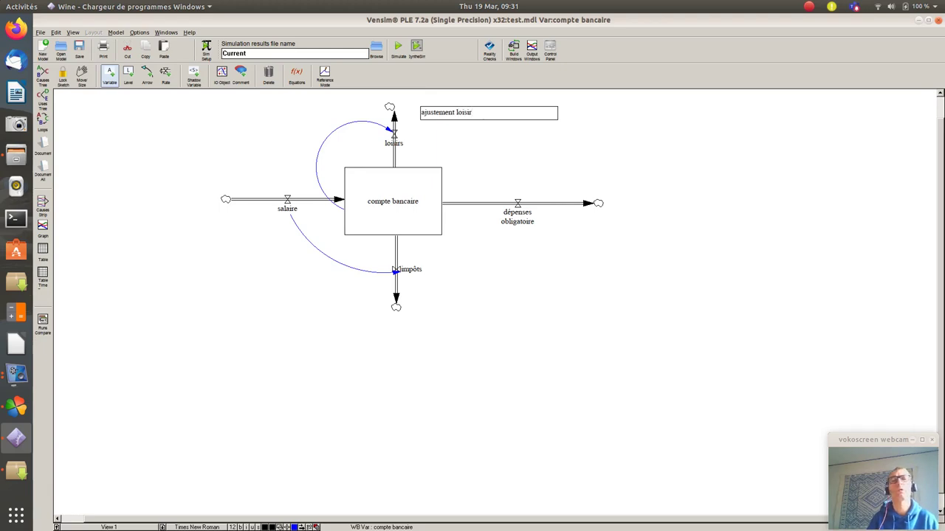
pyautogui.write('s')
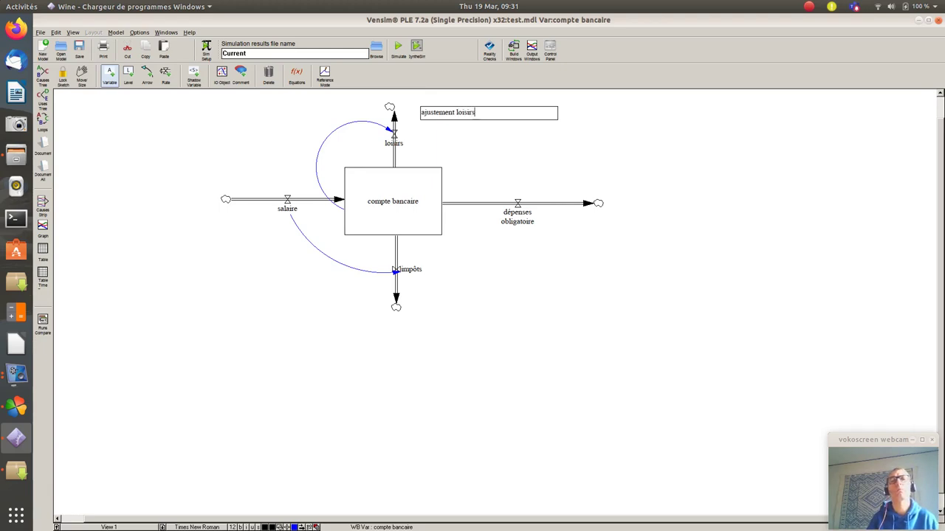
pyautogui.press('Return')
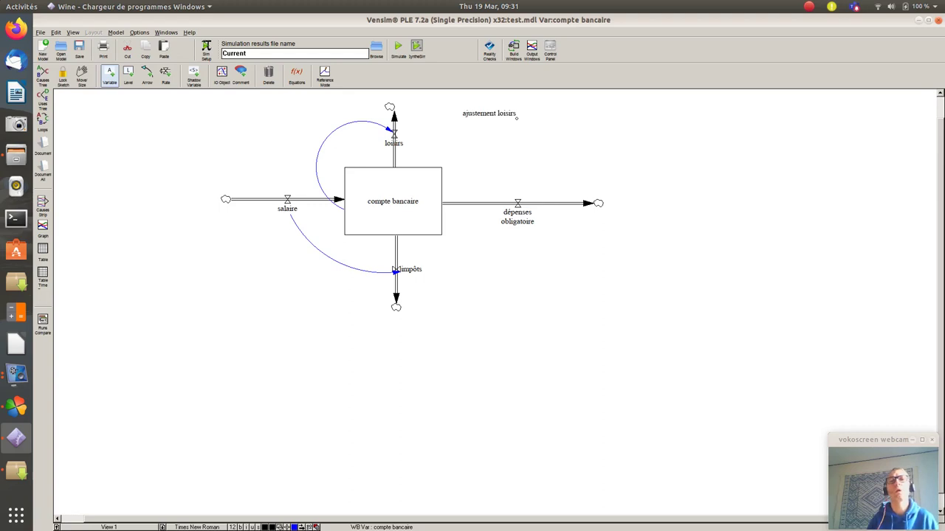
pyautogui.moveTo(488, 113)
pyautogui.mouseDown()
pyautogui.moveTo(488, 126)
pyautogui.moveTo(488, 109)
pyautogui.mouseUp()
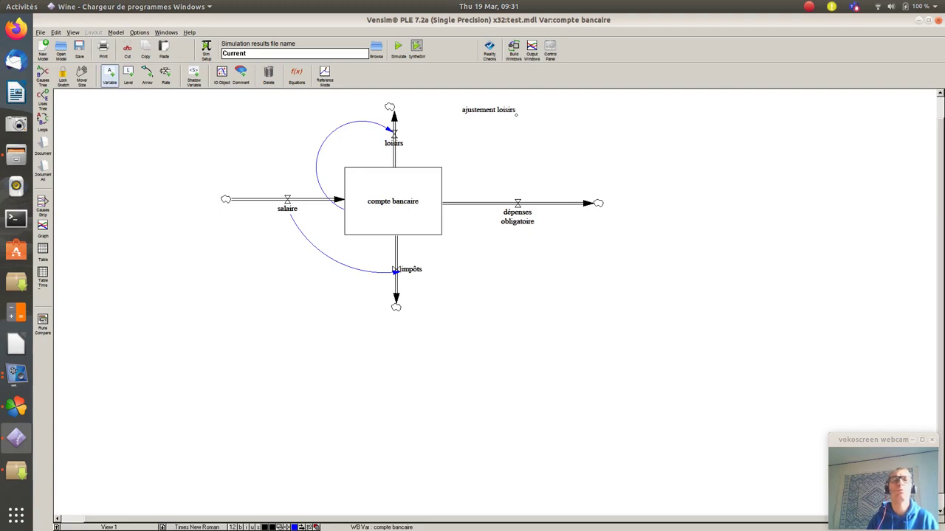
pyautogui.moveTo(488, 109); pyautogui.dragTo(491, 114)
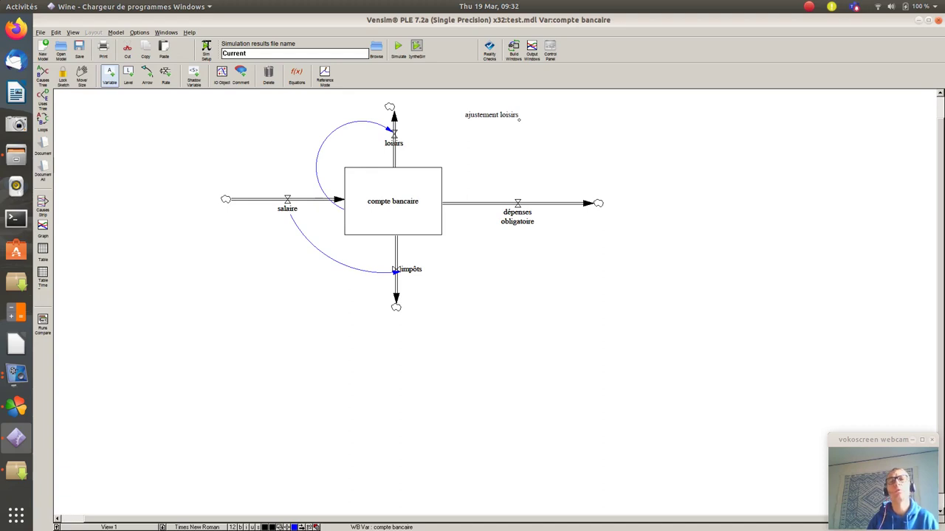
# - Give the ajustement loisirs variable a Circle shape and enlarge it so its name fits inside
pyautogui.rightClick(518, 116)
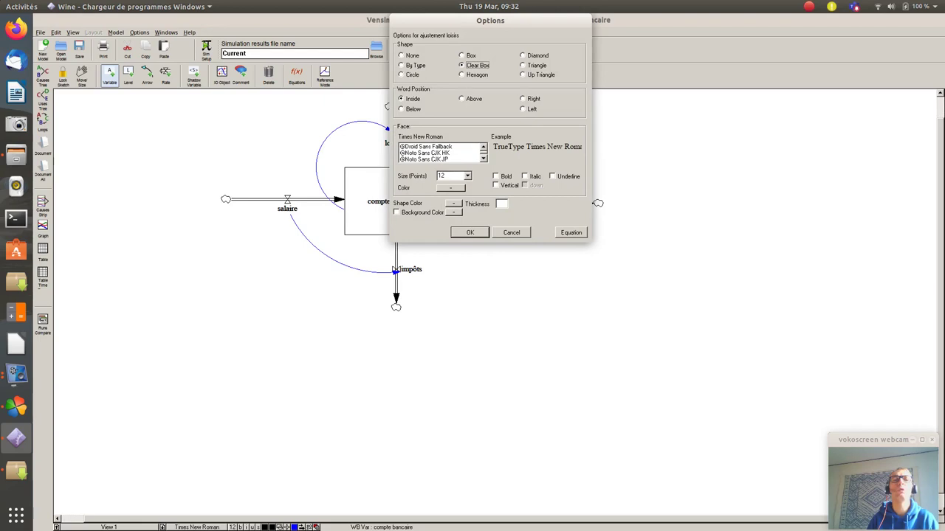
pyautogui.click(401, 74)
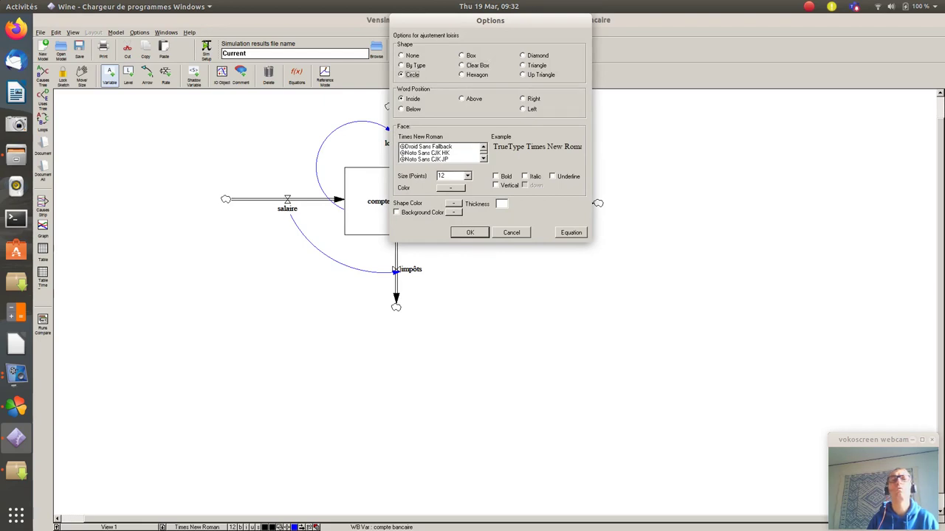
pyautogui.click(461, 56)
pyautogui.click(523, 55)
pyautogui.click(523, 65)
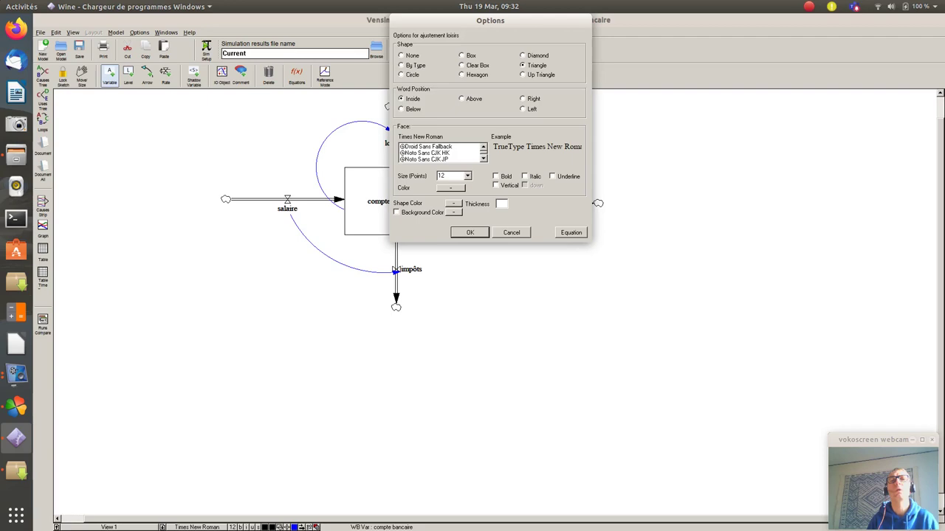
pyautogui.click(462, 75)
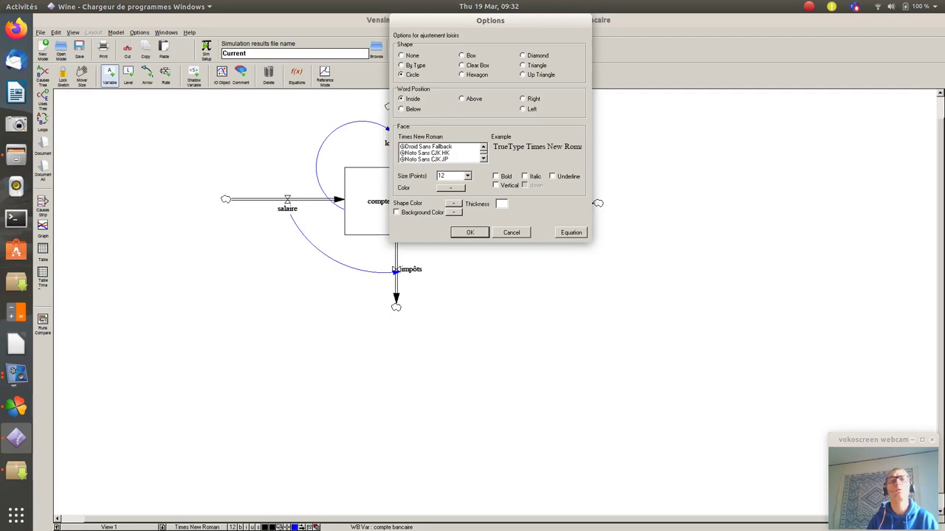
pyautogui.click(469, 233)
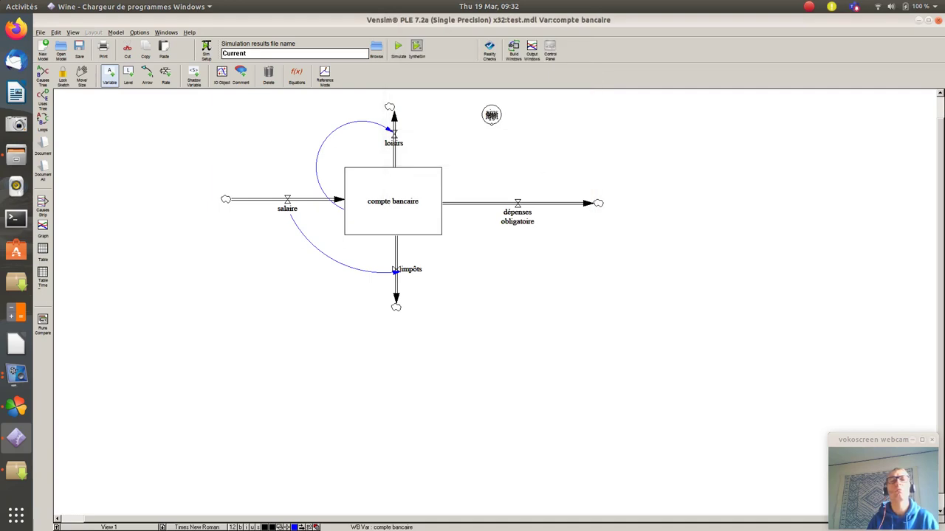
pyautogui.press('Return')
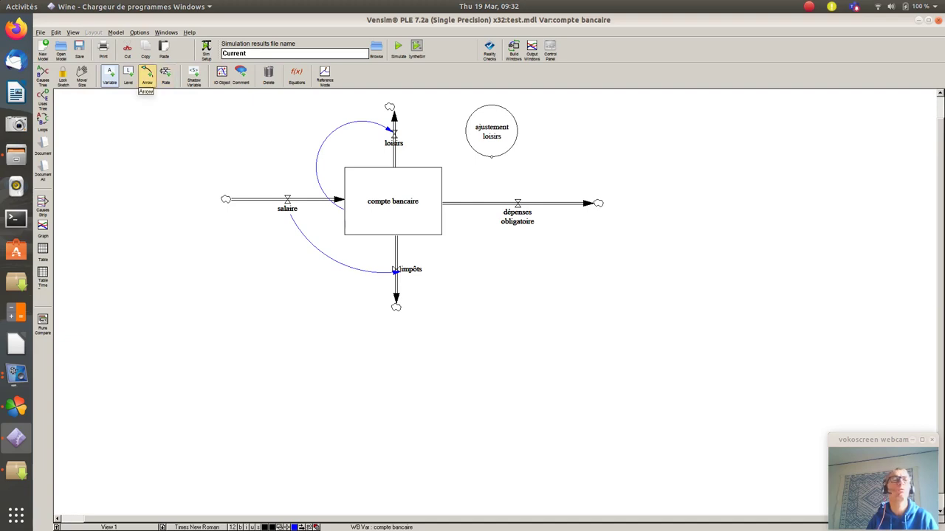
# - Connect ajustement loisirs to the loisirs flow with an arrow and bend the arrow upward into a curve
pyautogui.click(146, 74)
pyautogui.click(492, 129)
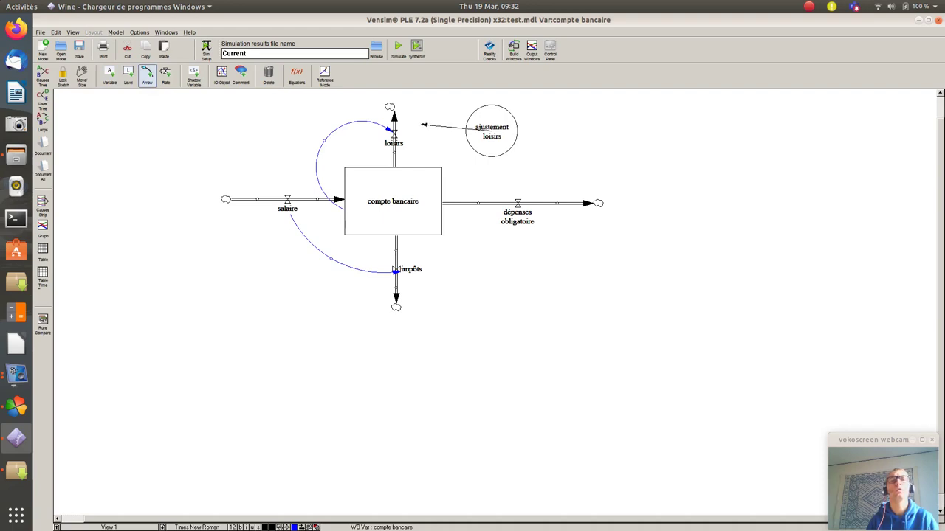
pyautogui.click(393, 139)
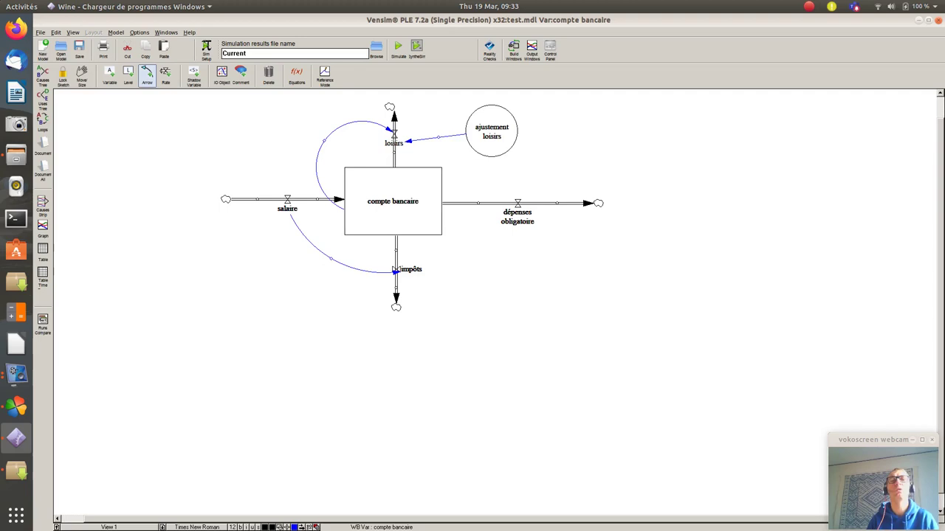
pyautogui.moveTo(438, 136); pyautogui.dragTo(432, 118)
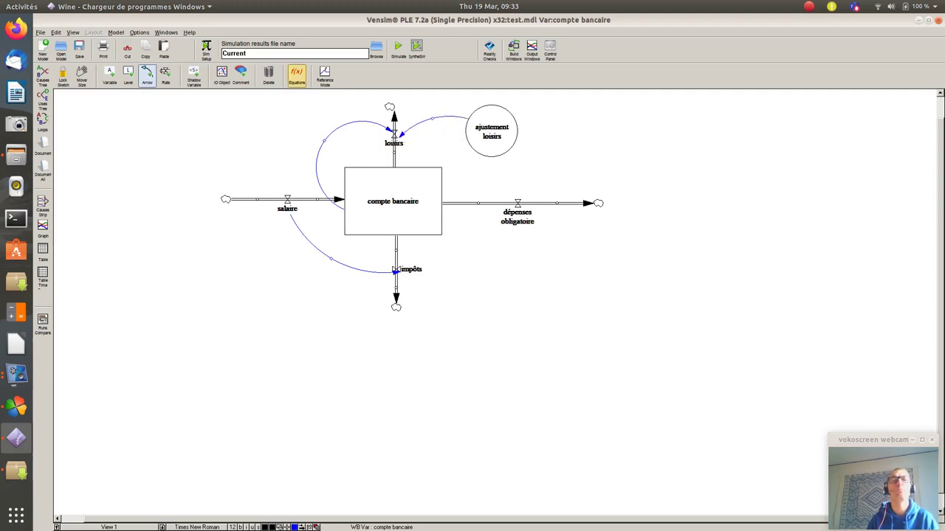
# - Define ajustement loisirs as a constant of 0.1, with a minimum of 0.1 and a maximum of 1
pyautogui.click(296, 75)
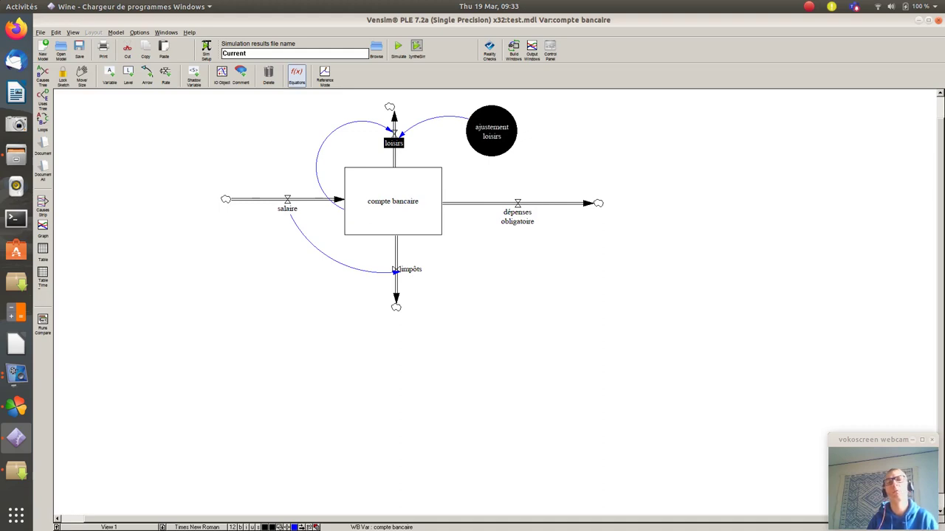
pyautogui.moveTo(393, 148)
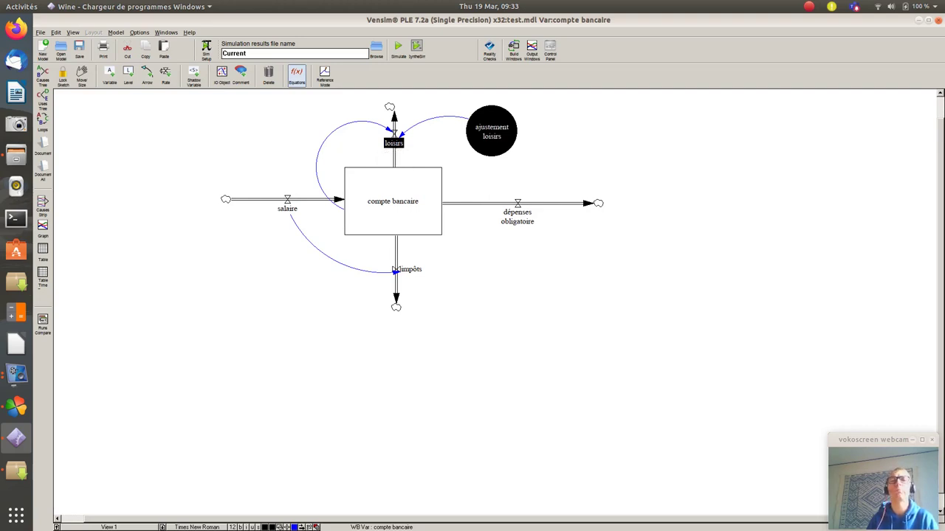
pyautogui.click(492, 131)
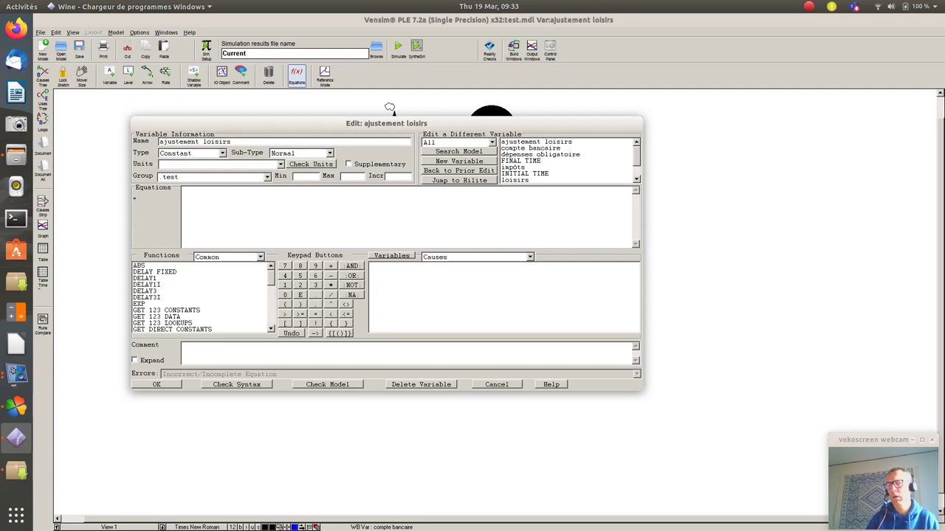
pyautogui.write('01')
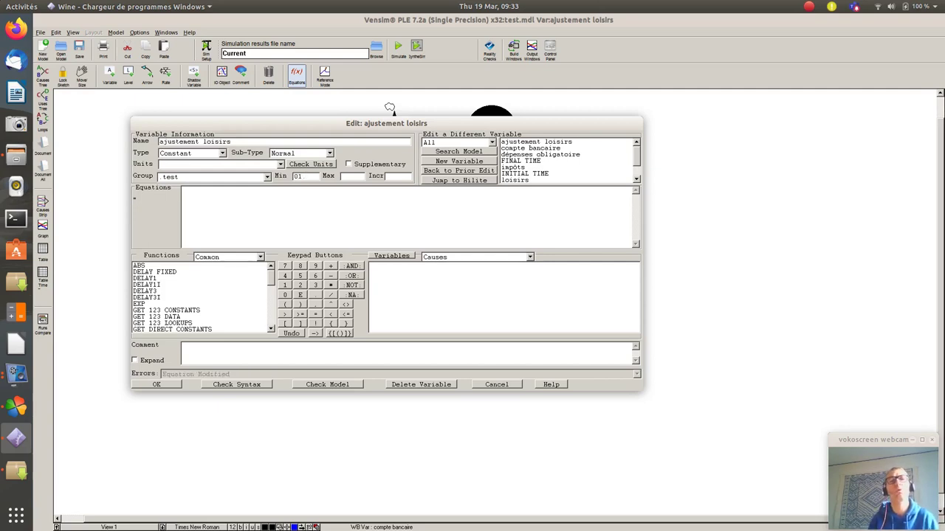
pyautogui.press('BackSpace')
pyautogui.press('BackSpace')
pyautogui.write('0.1')
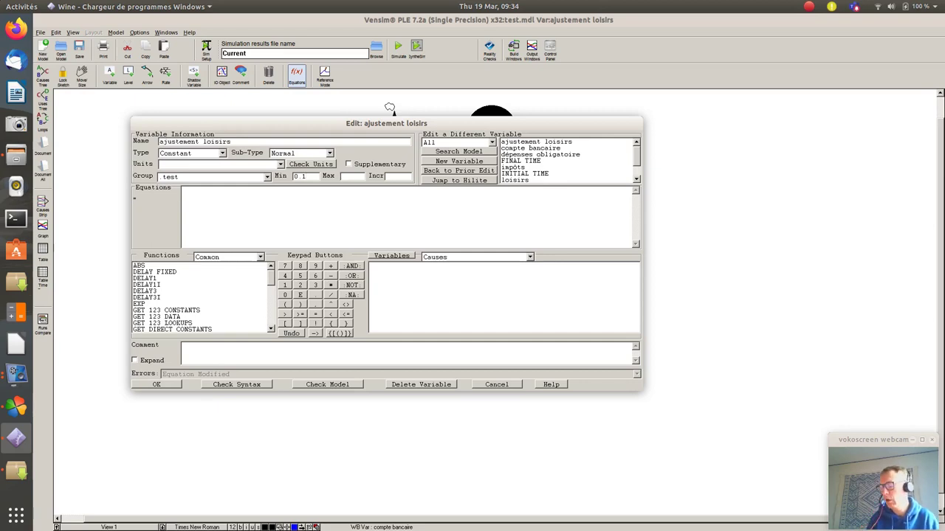
pyautogui.write('1')
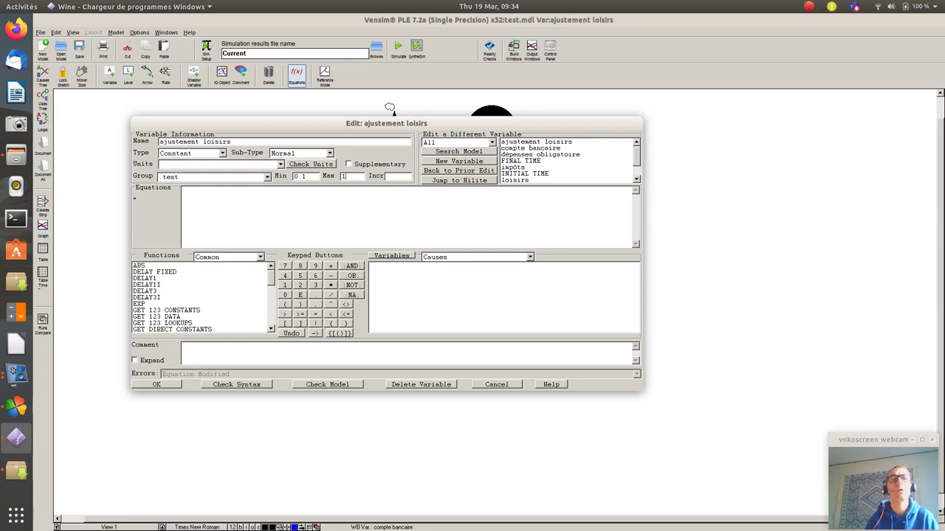
pyautogui.write('0.1')
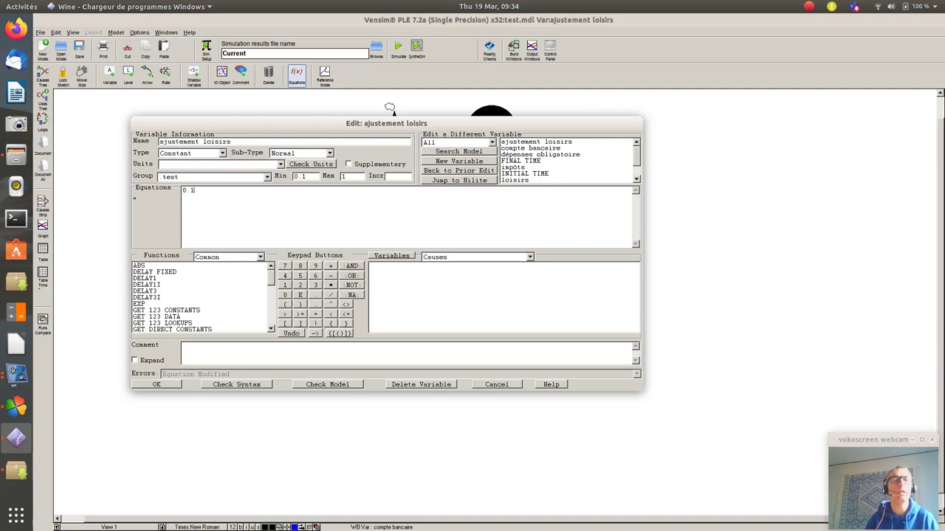
pyautogui.press('Return')
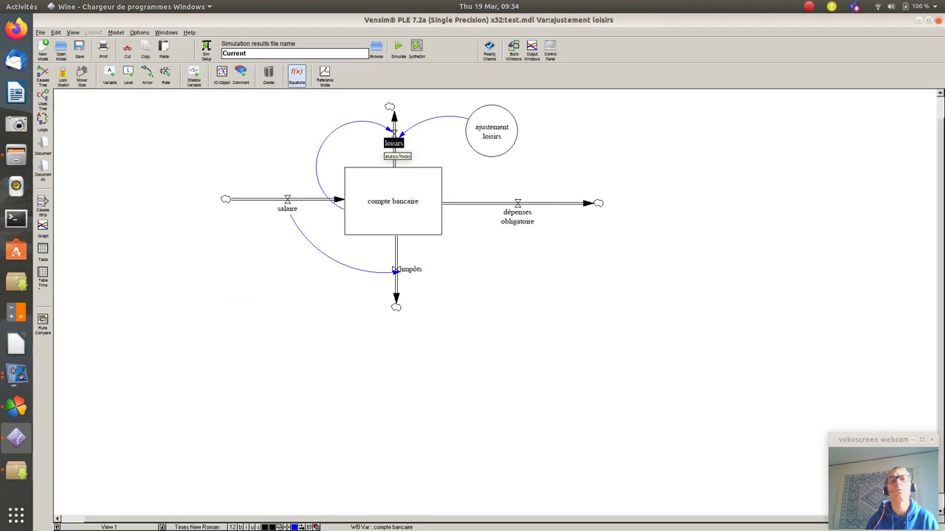
# - Change the loisirs equation to compte bancaire*ajustement loisirs, check its syntax and accept it
pyautogui.click(393, 142)
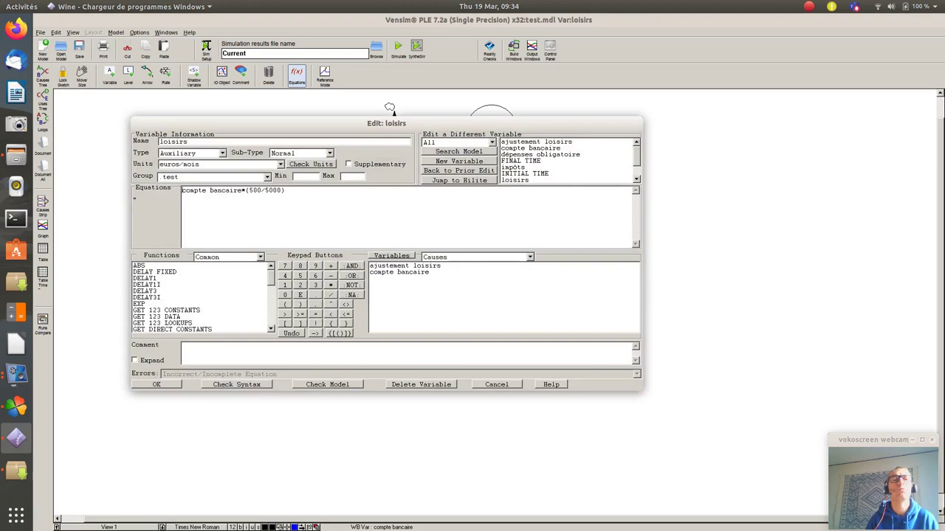
pyautogui.press('BackSpace')
pyautogui.press('BackSpace')
pyautogui.press('BackSpace')
pyautogui.press('BackSpace')
pyautogui.press('BackSpace')
pyautogui.press('BackSpace')
pyautogui.press('BackSpace')
pyautogui.press('BackSpace')
pyautogui.press('BackSpace')
pyautogui.press('BackSpace')
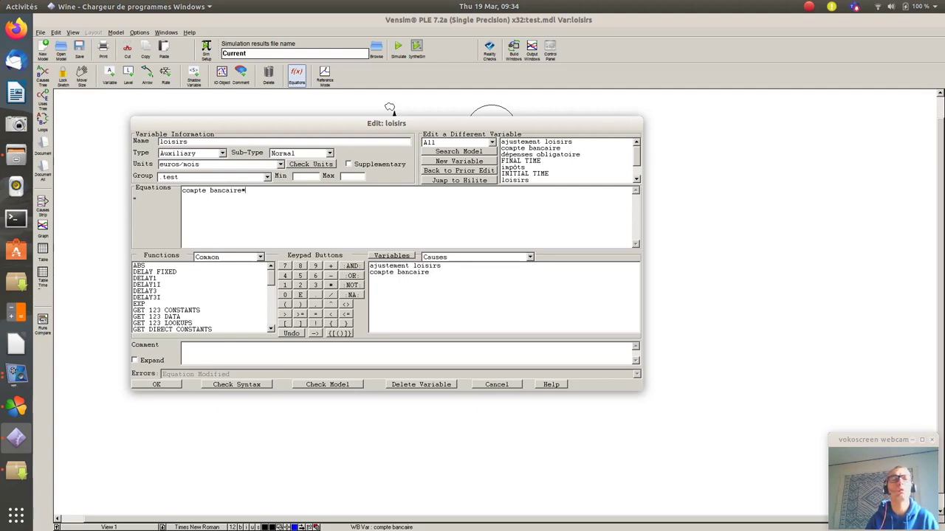
pyautogui.write('ajustement loisirs')
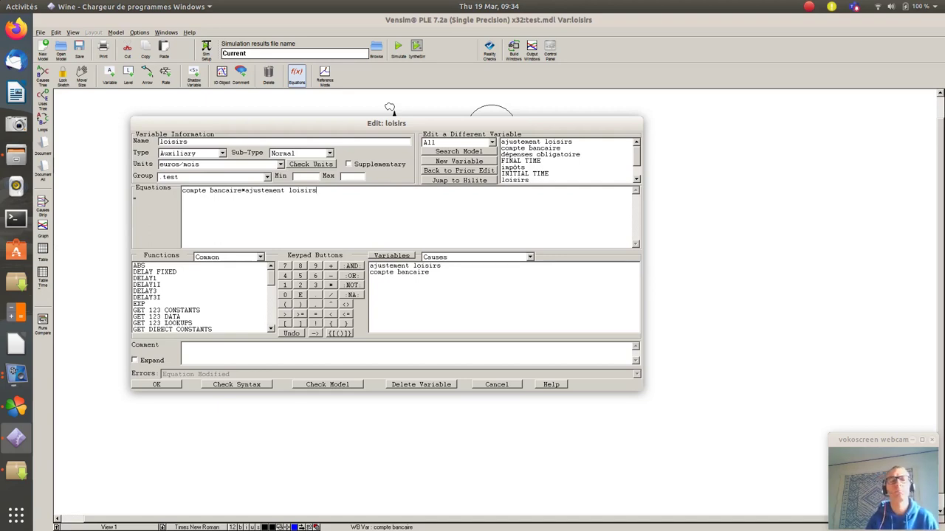
pyautogui.hotkey('alt', 's')
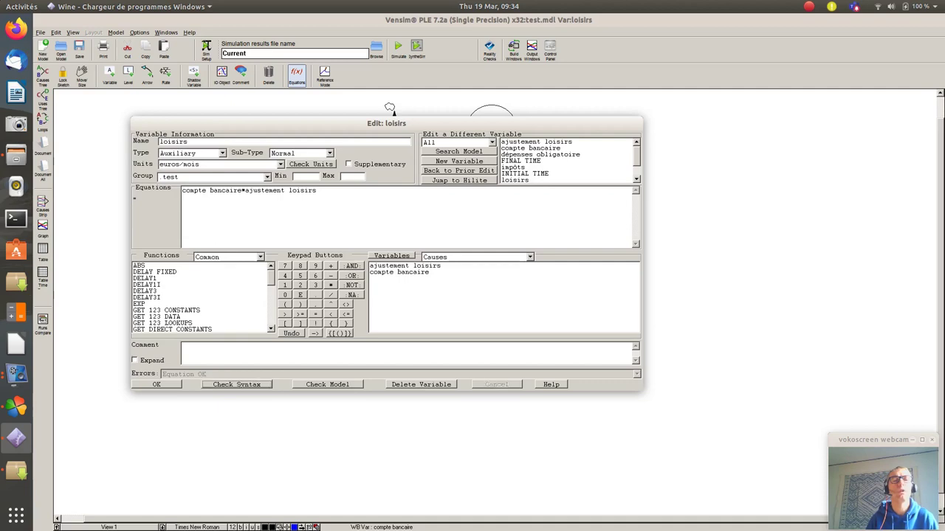
pyautogui.hotkey('alt', 'o')
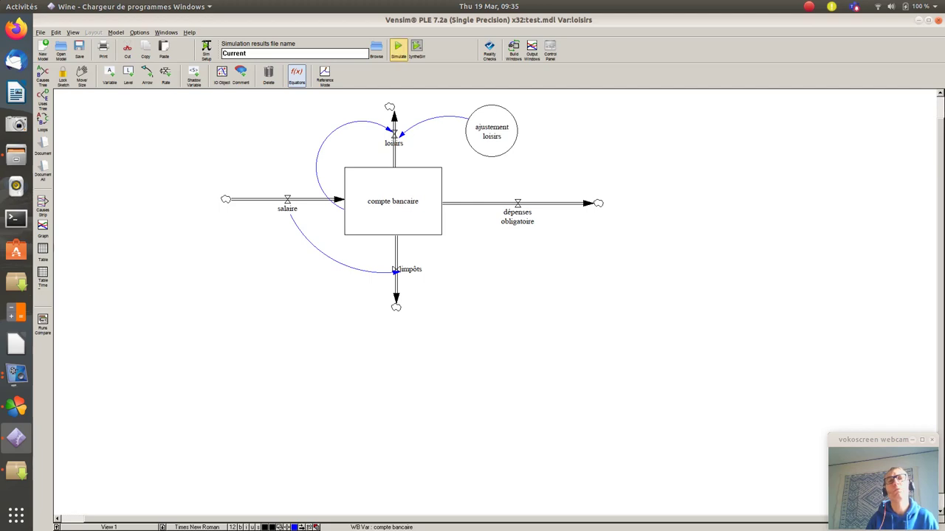
# - Start a SyntheSim simulation of the model, overwriting the existing Current dataset
pyautogui.click(398, 48)
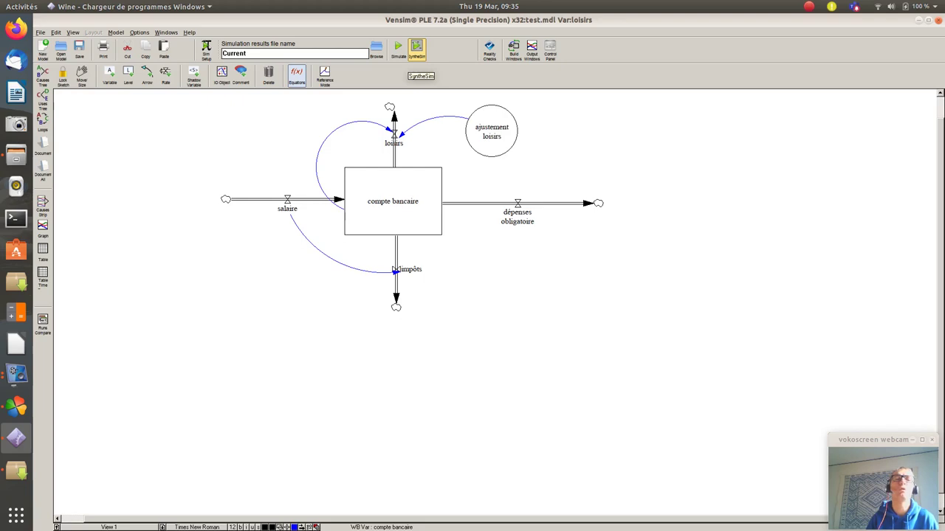
pyautogui.click(416, 48)
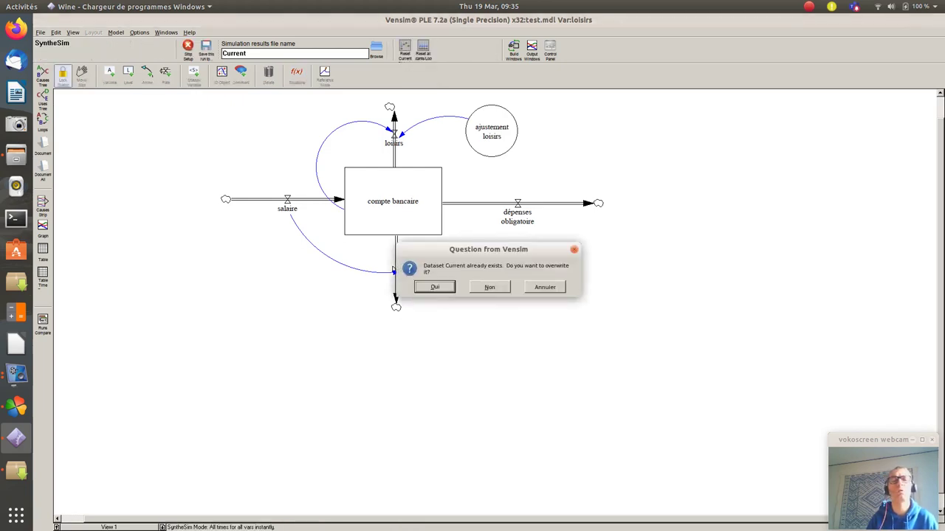
pyautogui.click(435, 287)
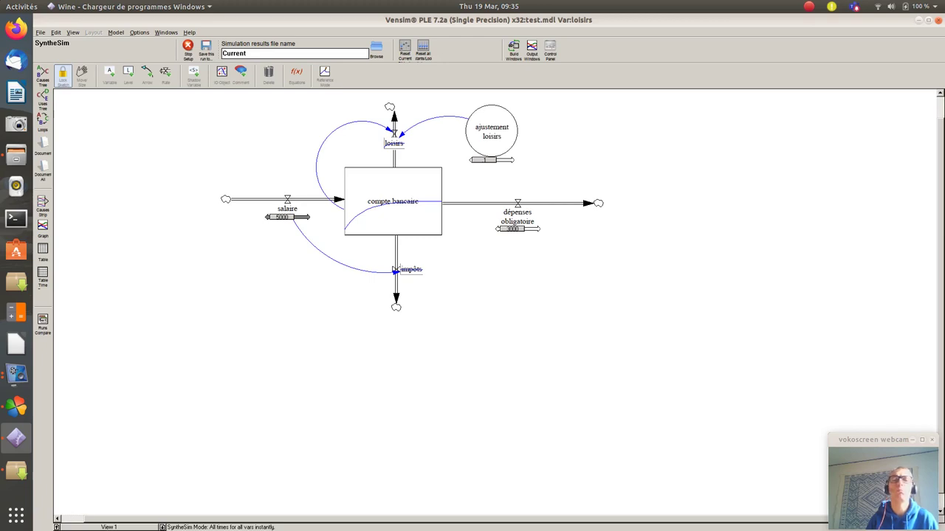
# - Adjust the live simulation constants, setting salaire to 4875 and dépenses obligatoire to 5000
pyautogui.moveTo(358, 222)
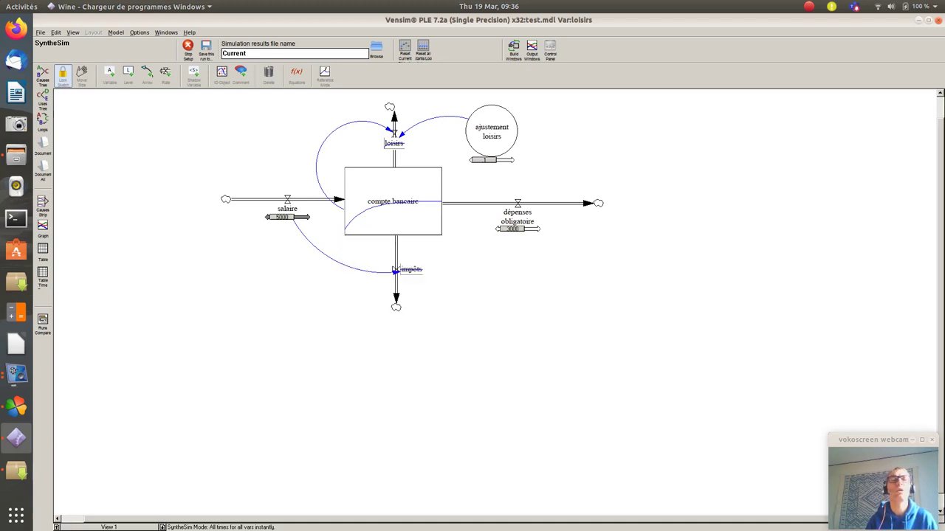
pyautogui.moveTo(281, 217)
pyautogui.mouseDown()
pyautogui.moveTo(293, 217)
pyautogui.moveTo(269, 217)
pyautogui.moveTo(280, 217)
pyautogui.mouseUp()
pyautogui.moveTo(513, 229); pyautogui.dragTo(520, 229)
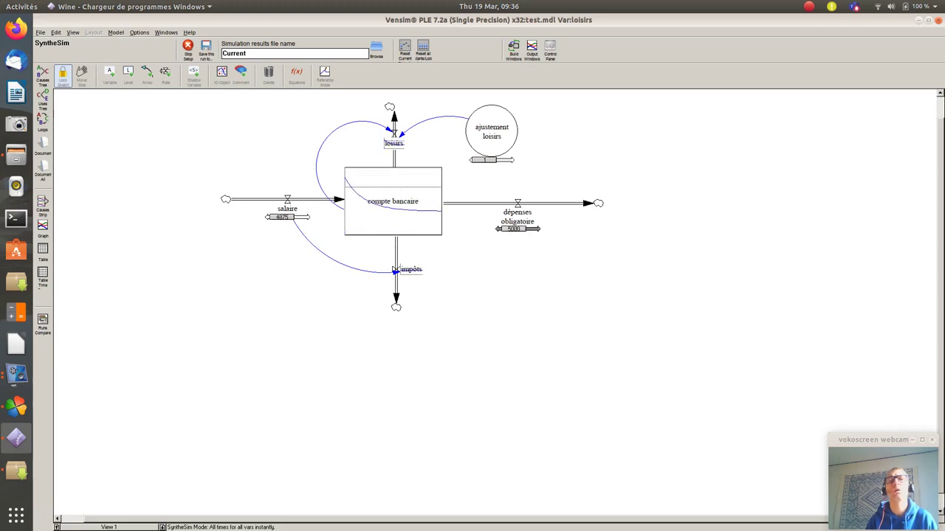
# - Raise ajustement loisirs to about 0.49 in the live simulation, and stop SyntheSim
pyautogui.moveTo(472, 160); pyautogui.dragTo(498, 159)
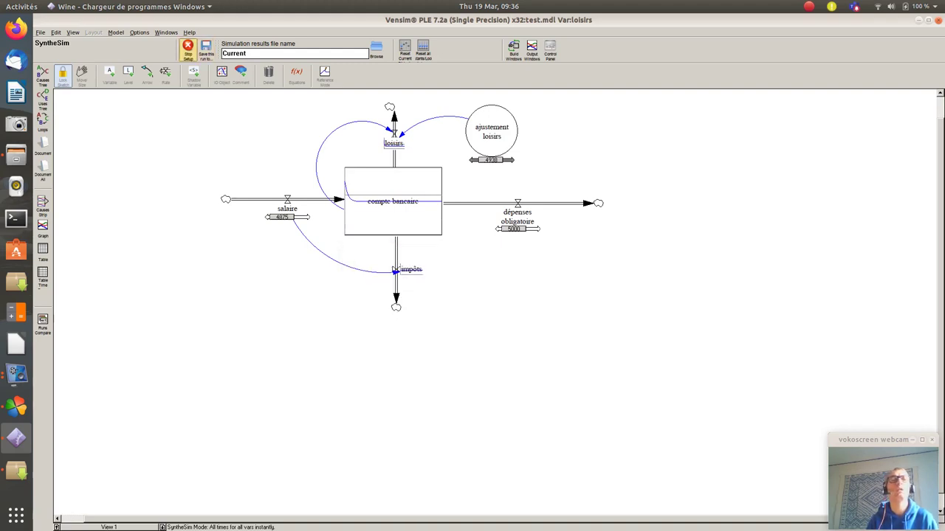
pyautogui.click(187, 50)
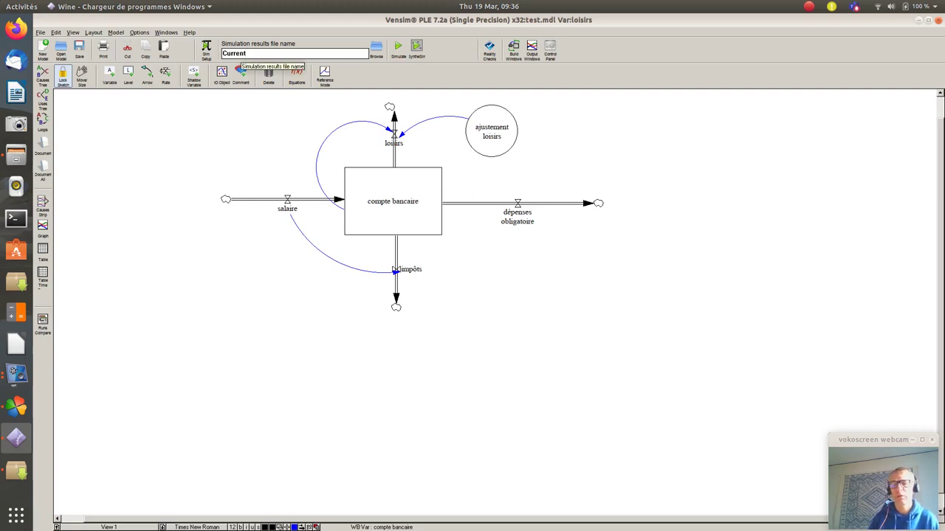
# - Change the simulation results file name to fourmi
pyautogui.press('BackSpace')
pyautogui.press('BackSpace')
pyautogui.press('BackSpace')
pyautogui.press('BackSpace')
pyautogui.press('BackSpace')
pyautogui.press('BackSpace')
pyautogui.press('BackSpace')
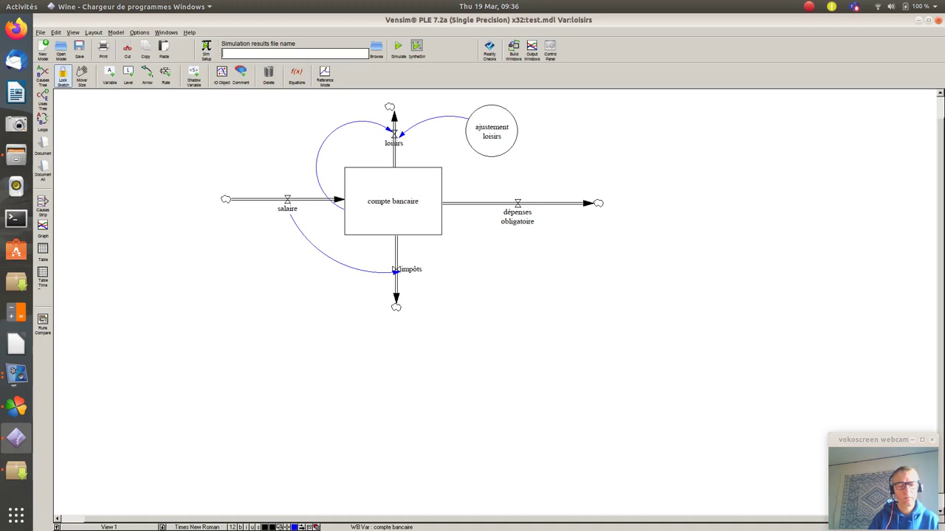
pyautogui.write('fourmi')
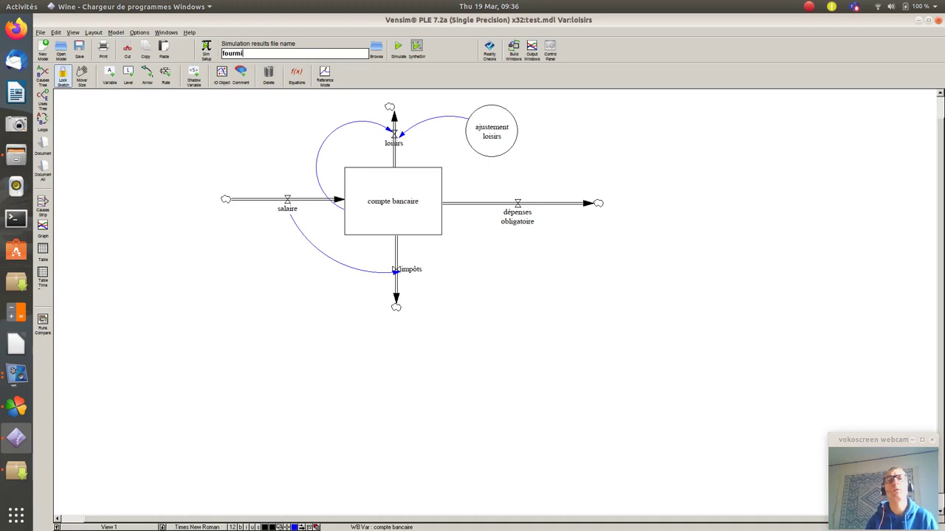
# - Clear the minimum and maximum limits of the ajustement loisirs constant and accept the equation
pyautogui.click(297, 76)
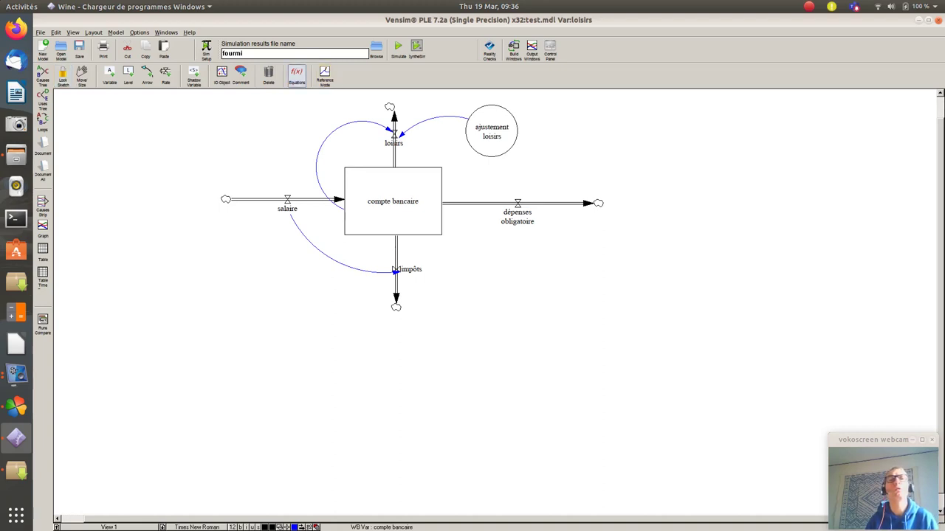
pyautogui.click(491, 131)
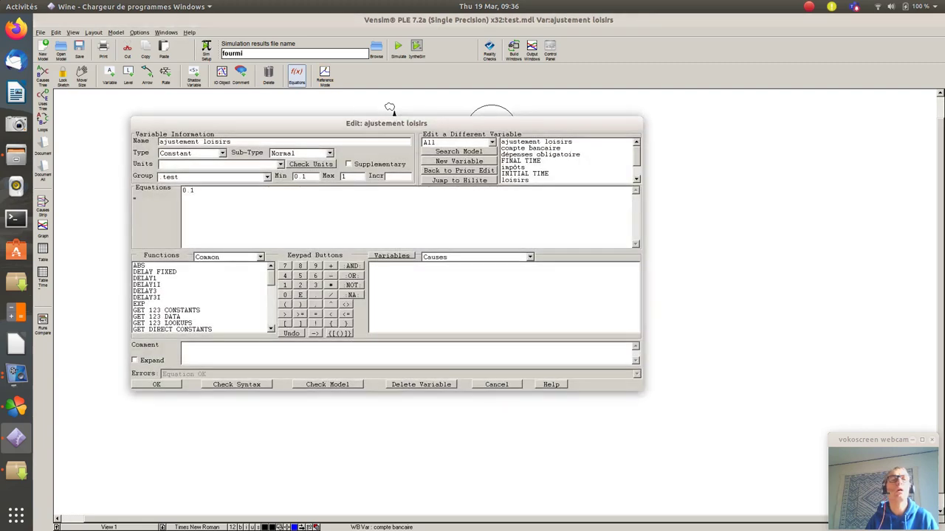
pyautogui.press('BackSpace')
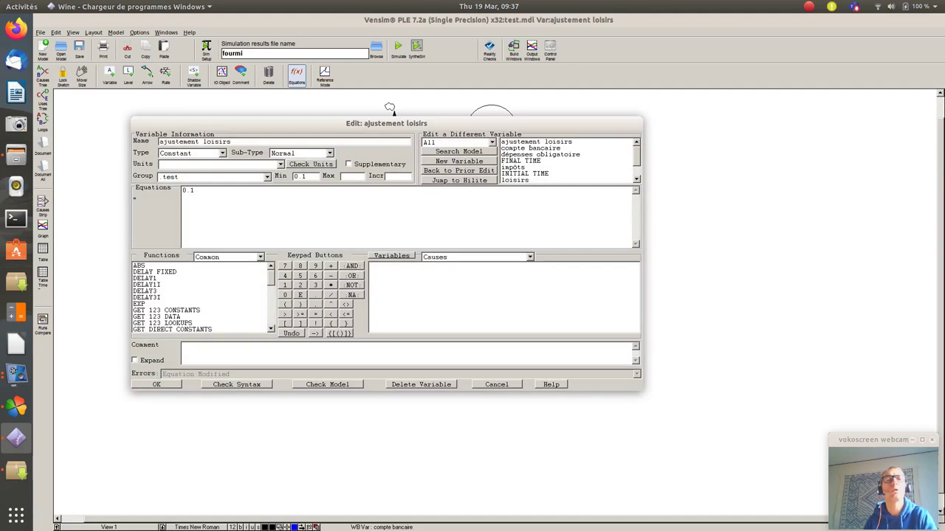
pyautogui.doubleClick(303, 175)
pyautogui.press('BackSpace')
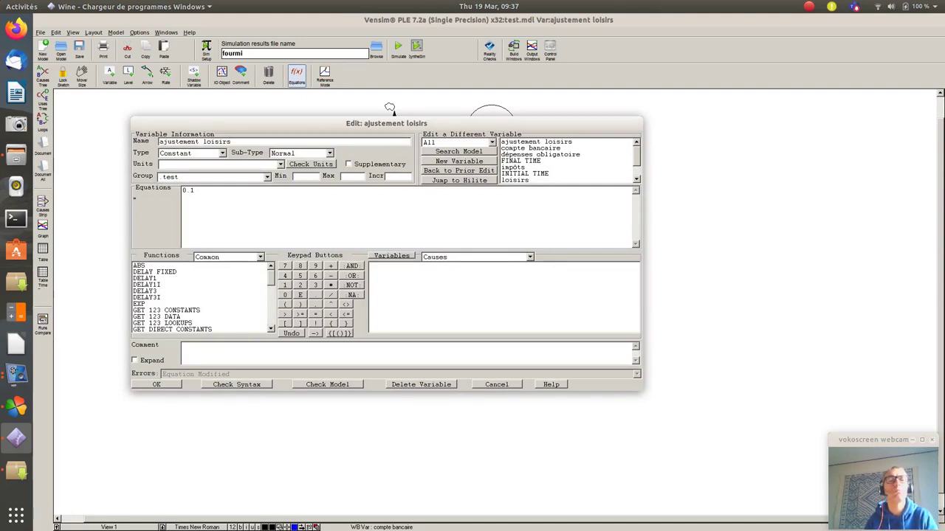
pyautogui.press('Return')
pyautogui.press('Return')
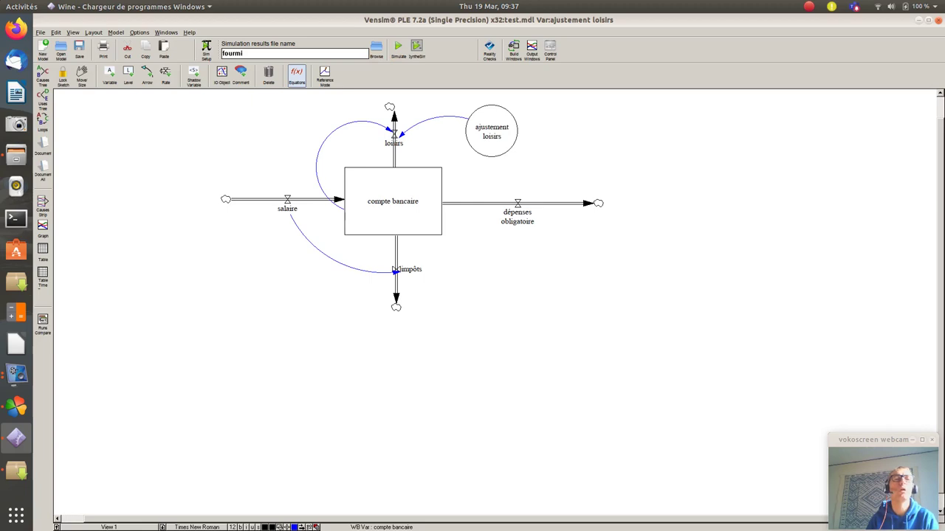
# - Lock the sketch and change the simulation results file name to cigale
pyautogui.click(63, 76)
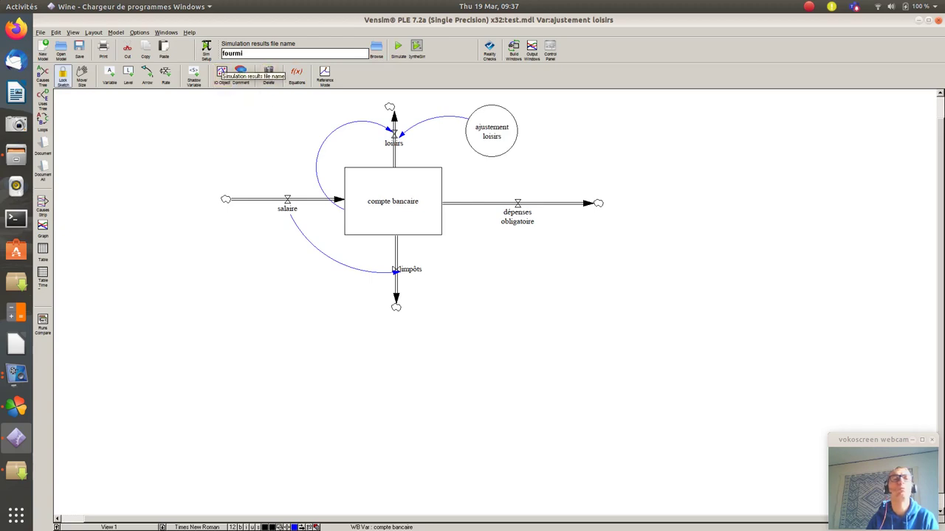
pyautogui.press('BackSpace')
pyautogui.press('BackSpace')
pyautogui.press('BackSpace')
pyautogui.press('BackSpace')
pyautogui.press('BackSpace')
pyautogui.press('BackSpace')
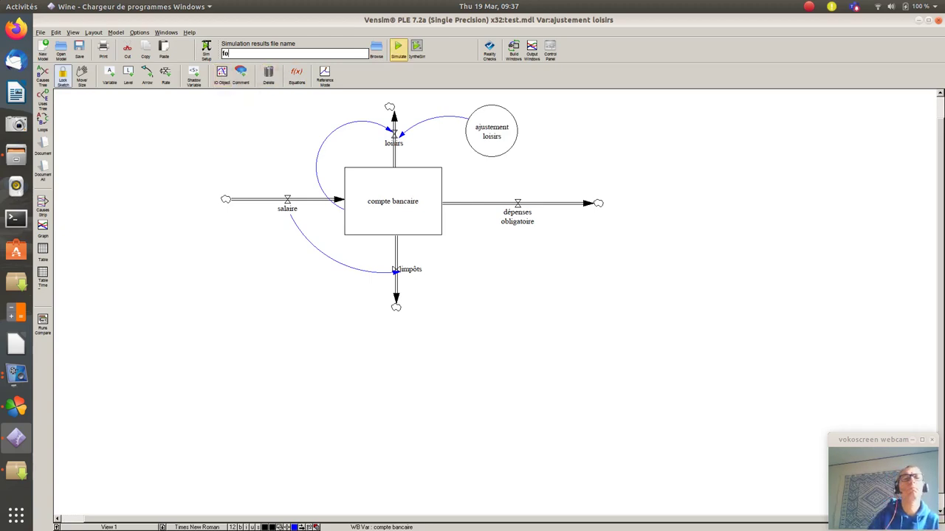
pyautogui.write('cigale')
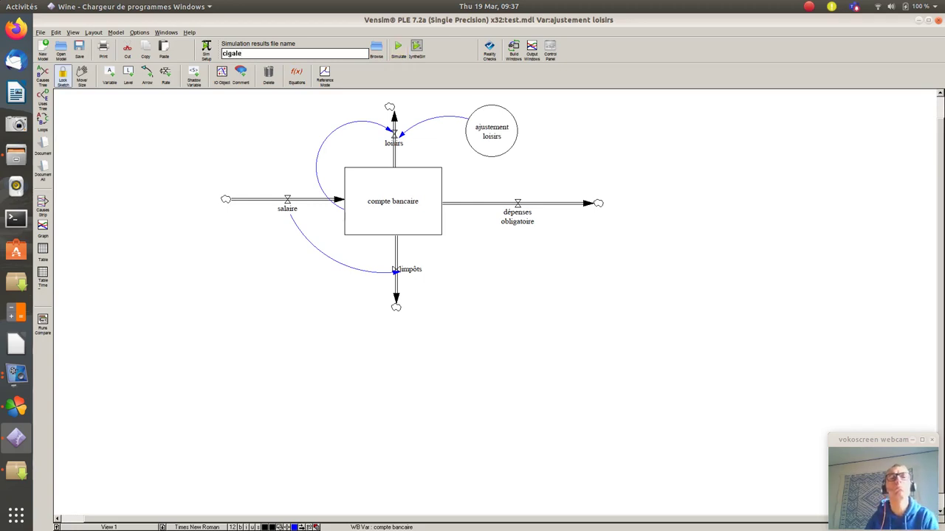
# - Set the ajustement loisirs constant to 1 and accept the equation
pyautogui.click(491, 132)
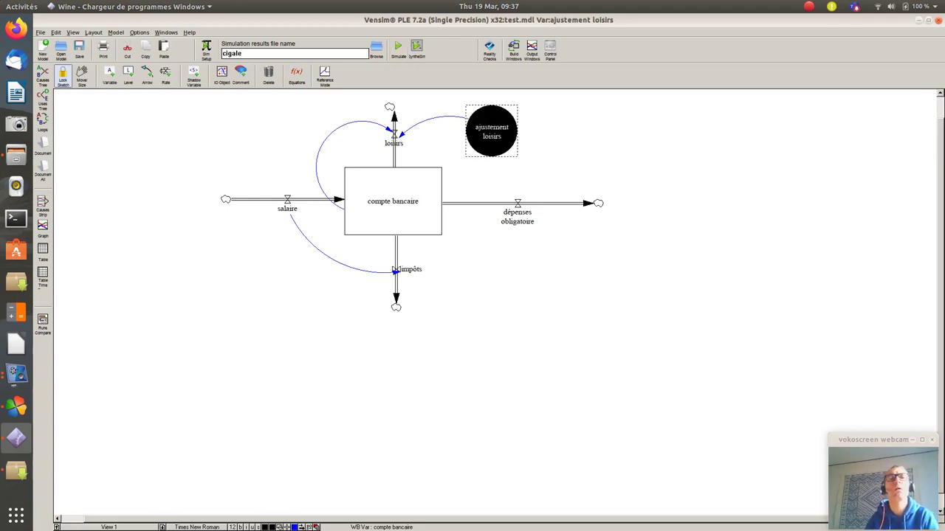
pyautogui.click(296, 75)
pyautogui.click(492, 131)
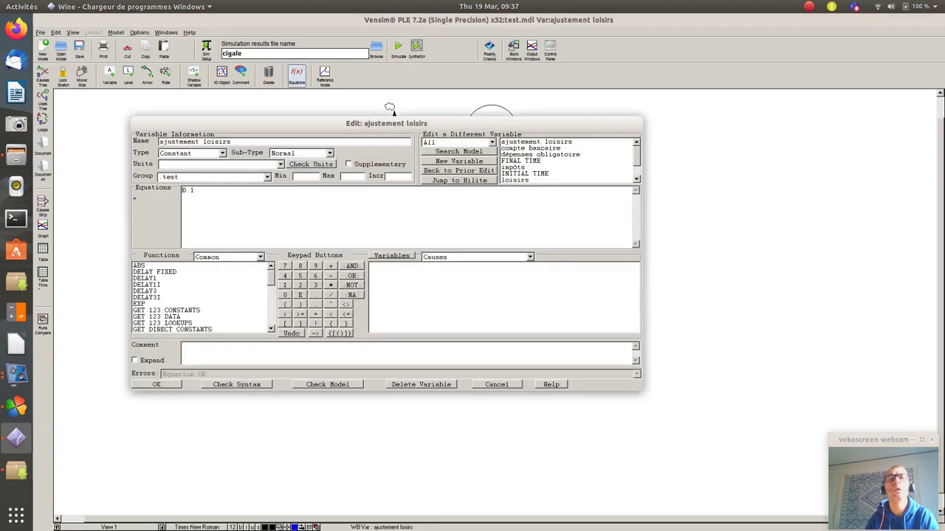
pyautogui.press('BackSpace')
pyautogui.press('BackSpace')
pyautogui.press('BackSpace')
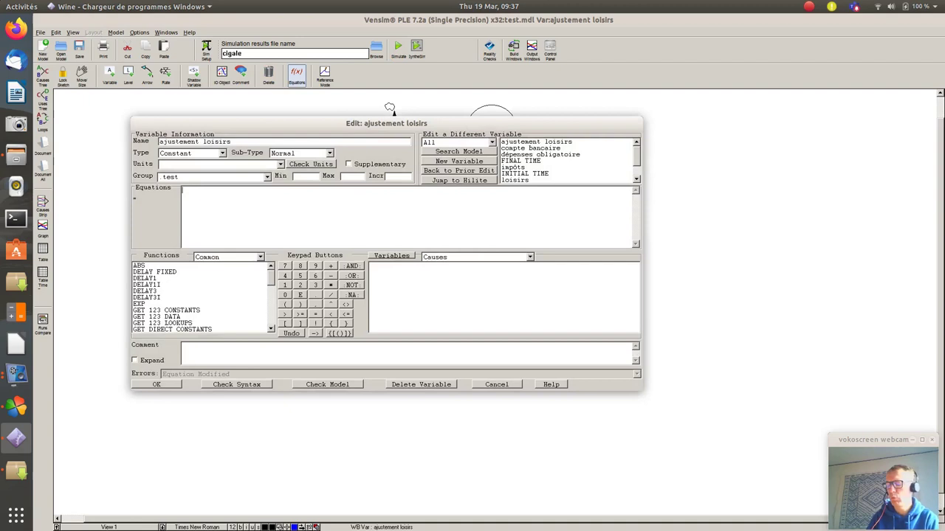
pyautogui.write('1')
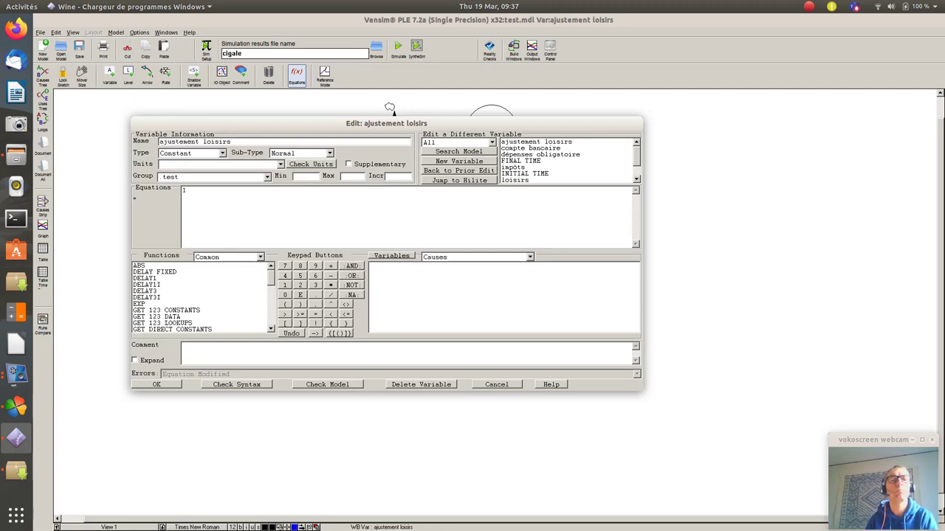
pyautogui.press('Return')
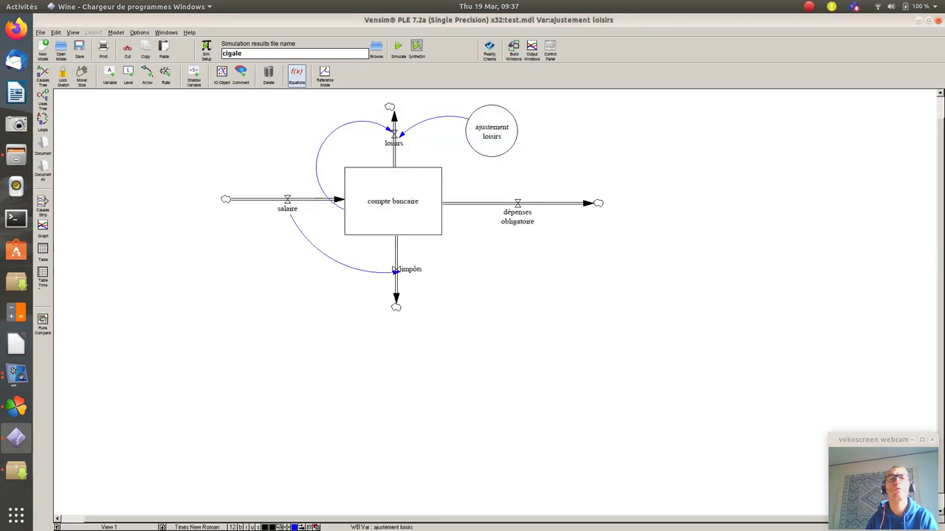
# - Lock the sketch and graph the simulation results of compte bancaire
pyautogui.press('1')
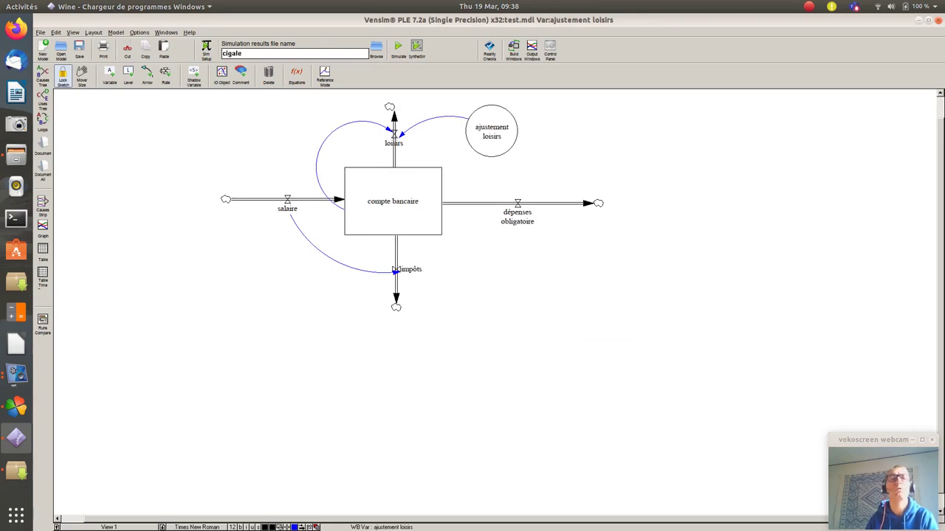
pyautogui.click(353, 230)
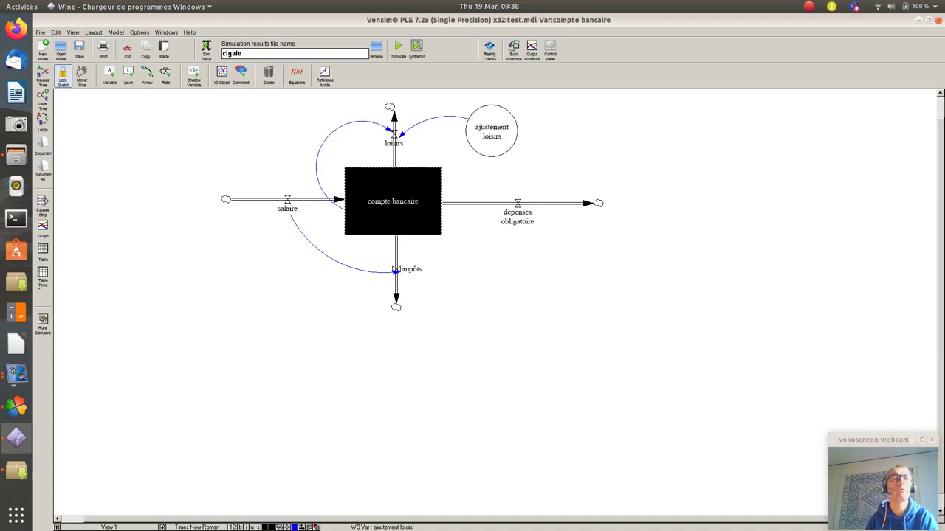
pyautogui.click(43, 229)
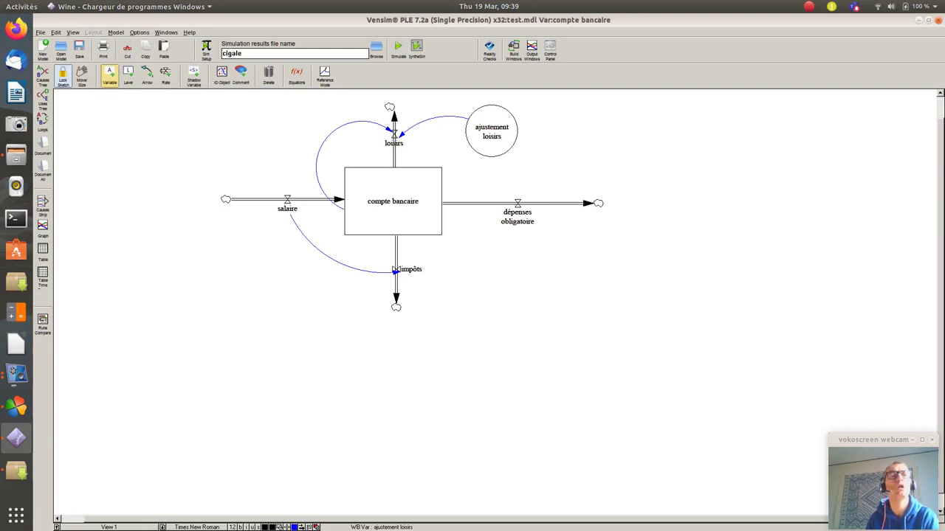
# - Add a variable named compte dollars in the empty area below dépenses obligatoire
pyautogui.click(110, 74)
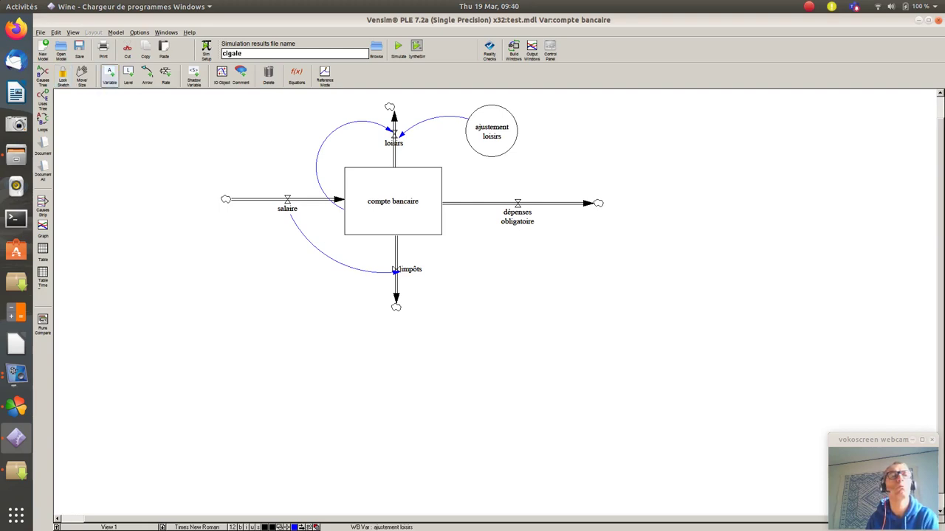
pyautogui.click(529, 323)
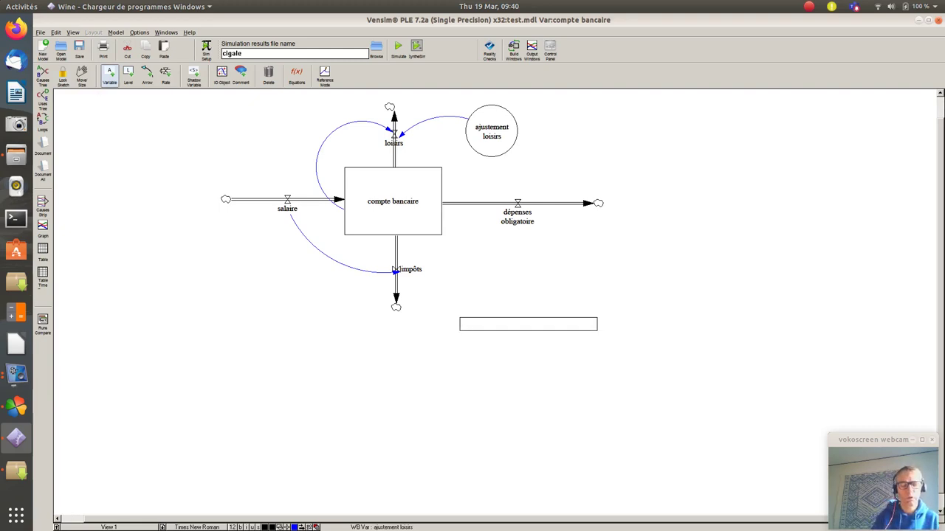
pyautogui.write('compte')
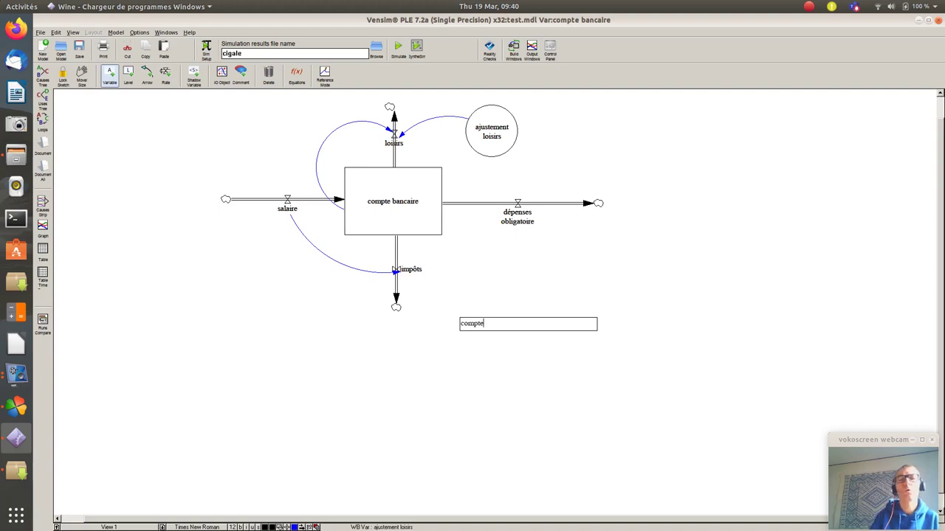
pyautogui.write(' dollars')
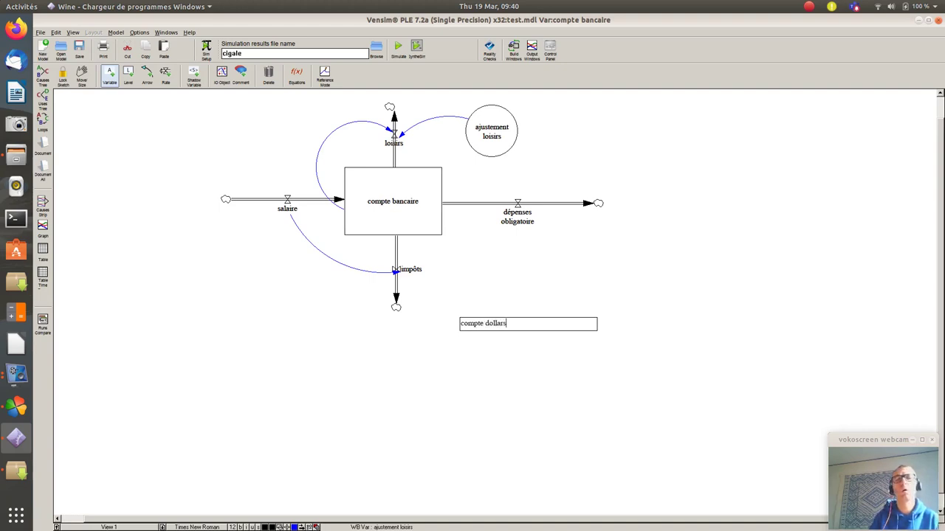
pyautogui.press('Return')
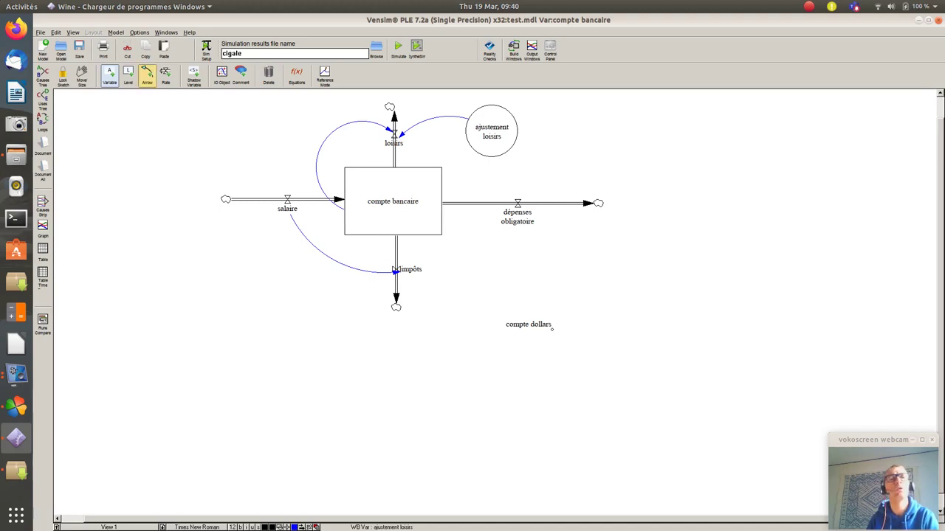
# - Draw a causal arrow from compte bancaire to compte dollars
pyautogui.click(146, 74)
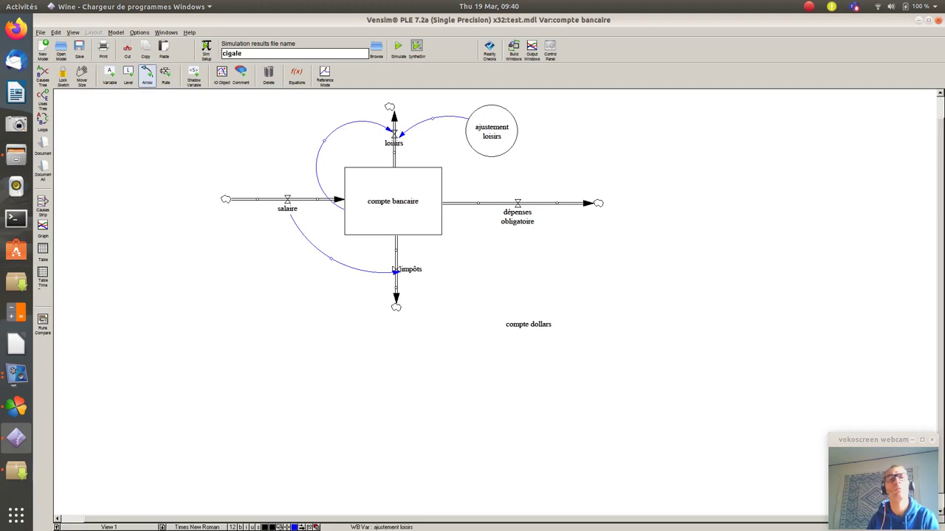
pyautogui.click(398, 213)
pyautogui.click(528, 325)
# - Define the compte dollars equation as compte bancaire*1.086 and accept it
pyautogui.click(296, 74)
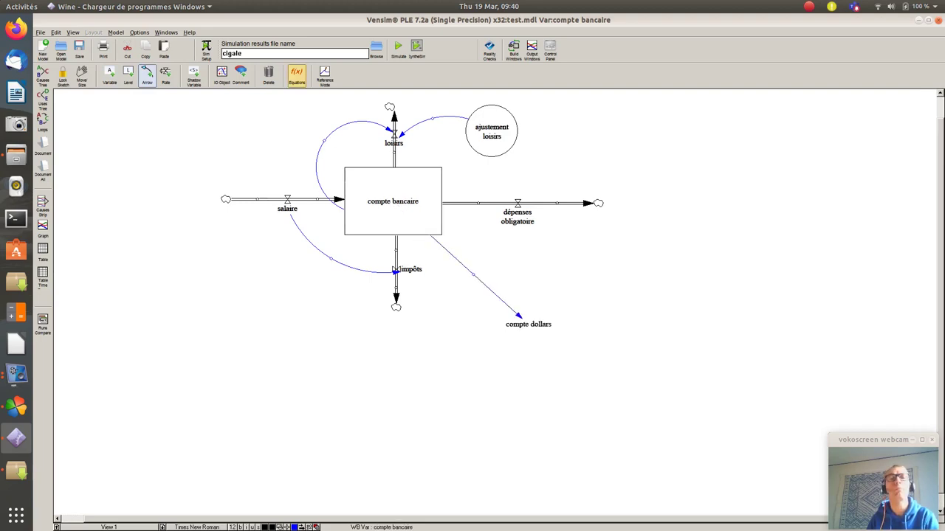
pyautogui.click(528, 324)
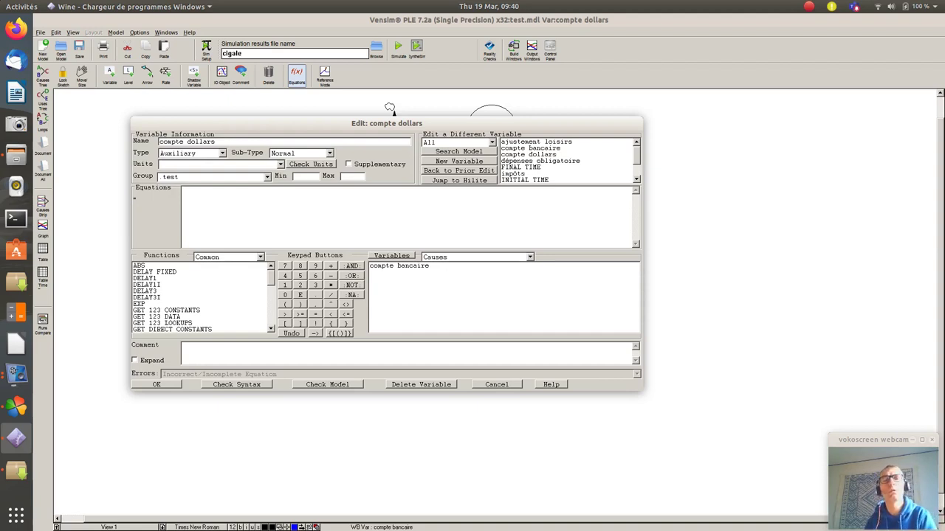
pyautogui.write('compte bancaire')
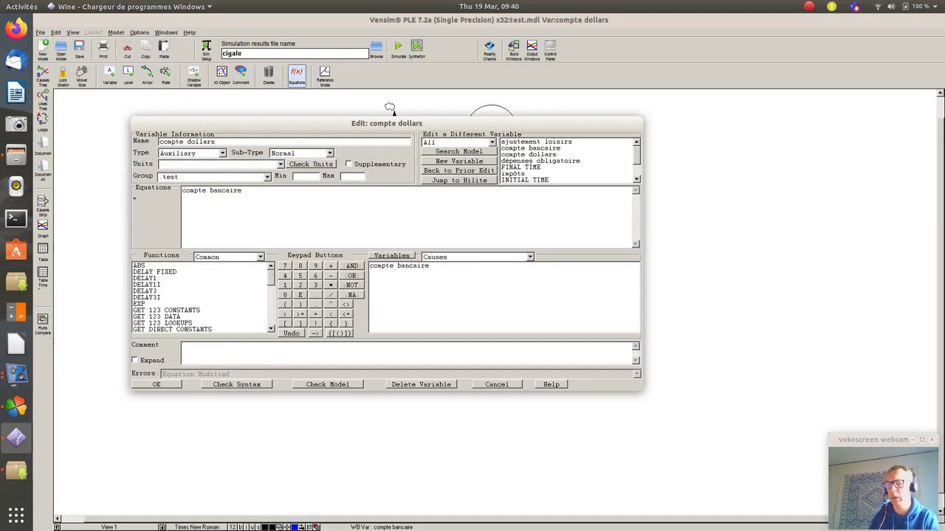
pyautogui.write('*')
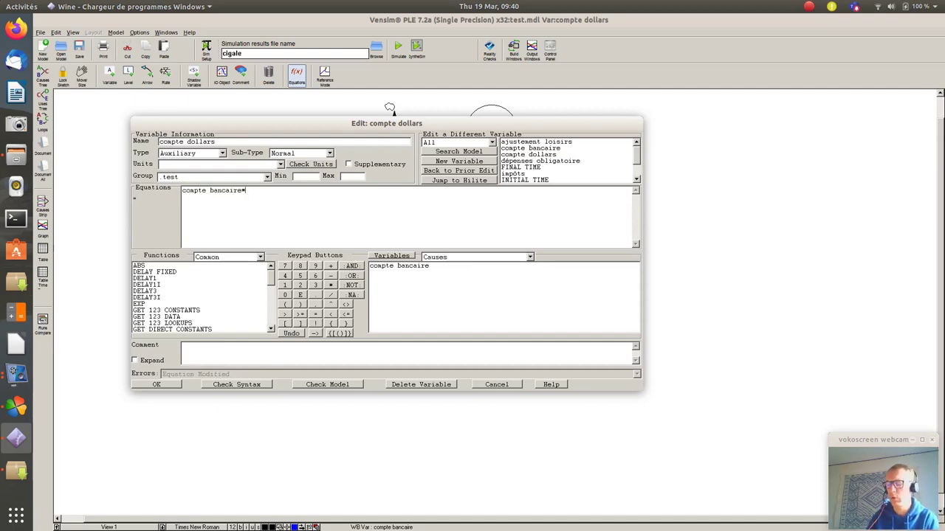
pyautogui.write('1.086')
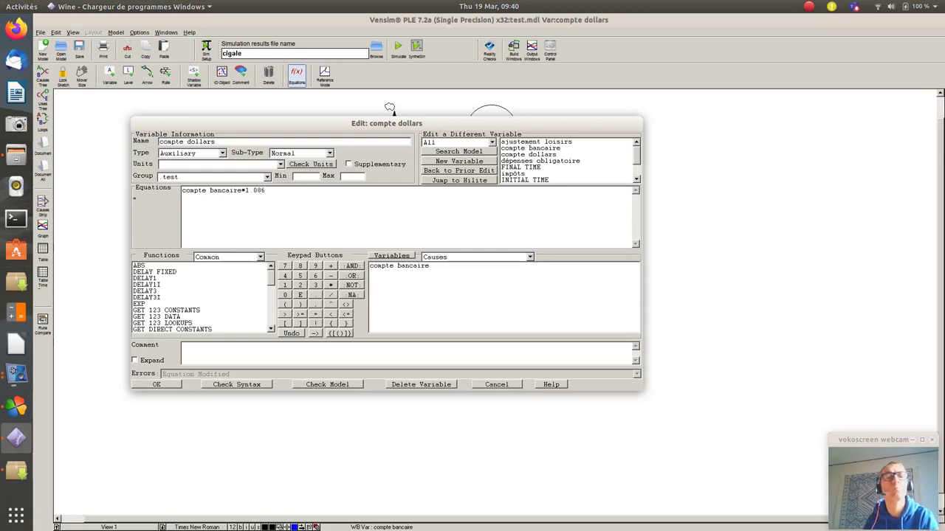
pyautogui.press('Return')
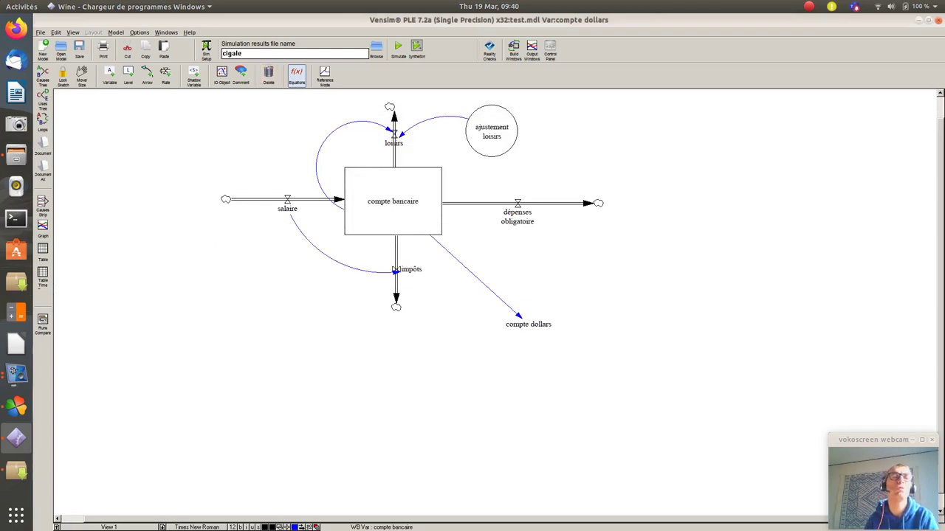
# - Simulate the model, overwriting the existing cigale dataset, and graph the results of compte dollars
pyautogui.click(398, 48)
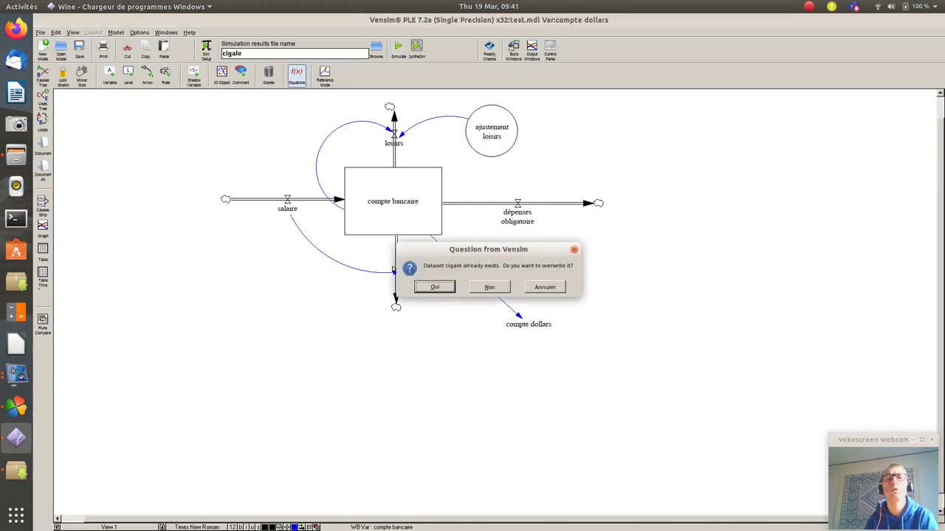
pyautogui.press('Return')
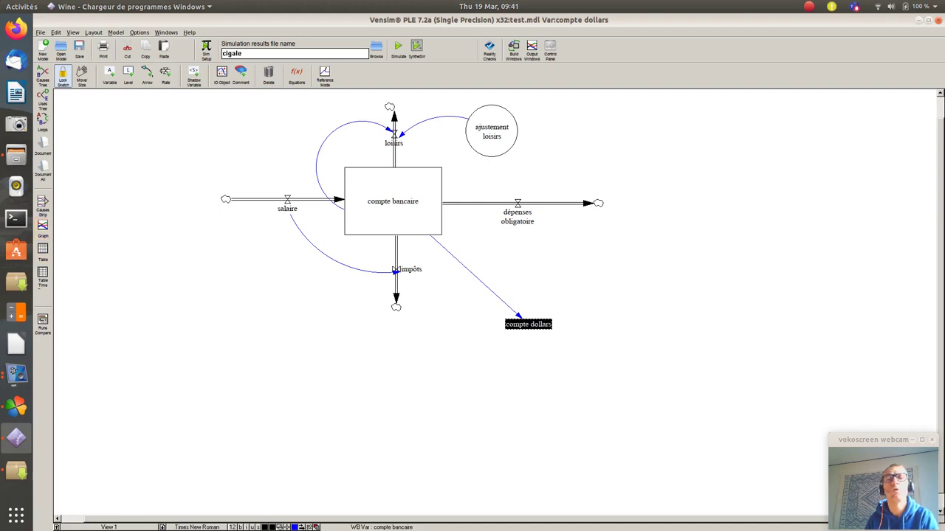
pyautogui.click(42, 227)
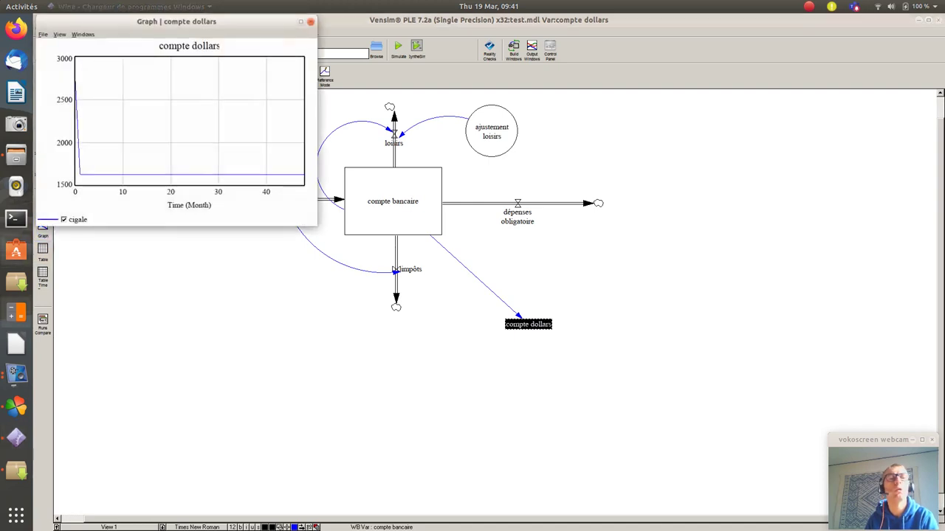
# - Close the compte dollars graph and view compte bancaire and compte dollars together in a table with time running down
pyautogui.moveTo(176, 20); pyautogui.dragTo(381, 69)
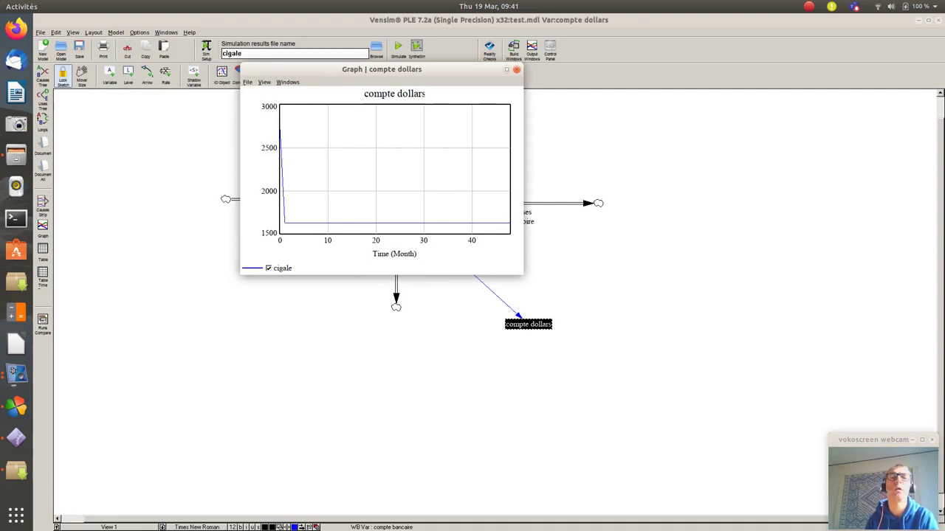
pyautogui.hotkey('alt', 'F4')
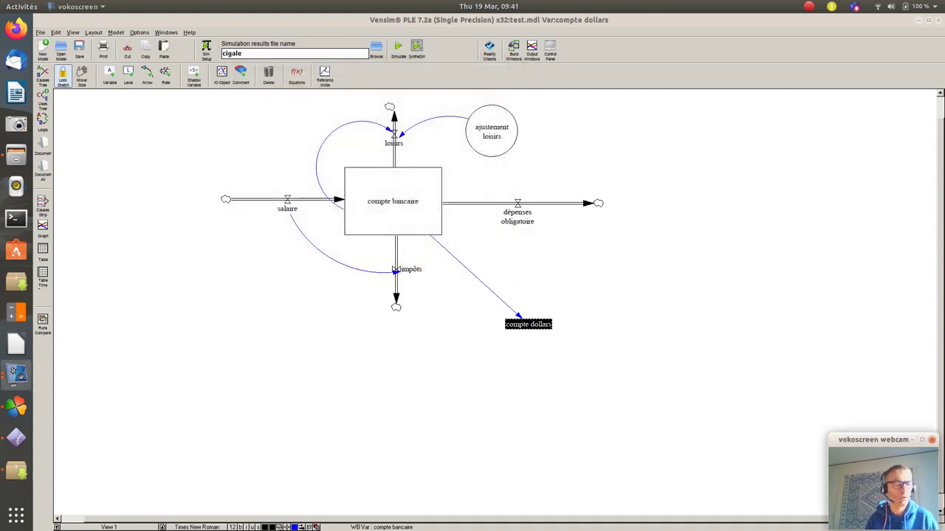
pyautogui.click(393, 214)
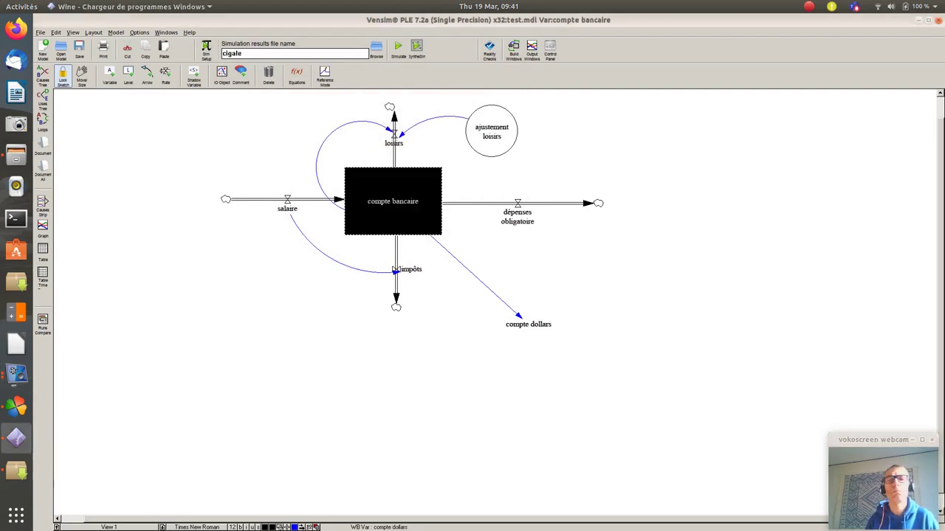
pyautogui.keyDown('shift'); pyautogui.click(528, 324); pyautogui.keyUp('shift')
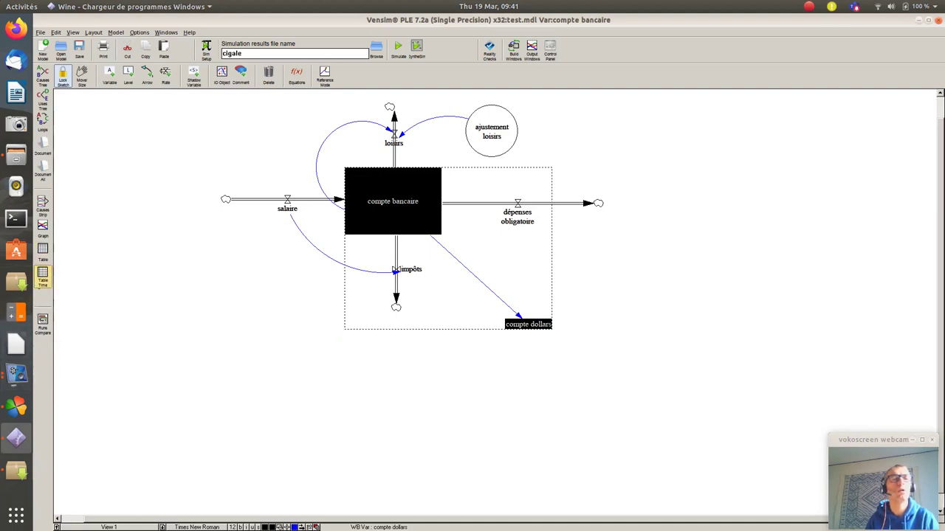
pyautogui.click(42, 273)
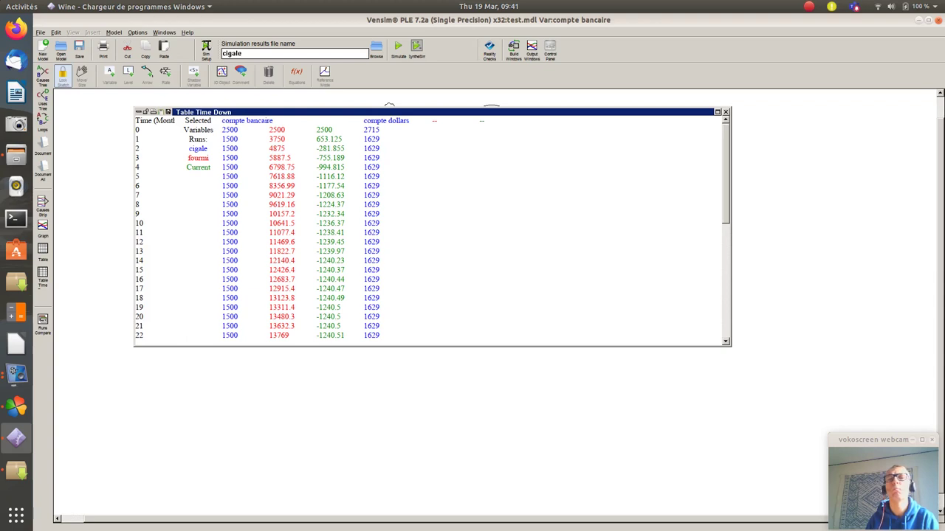
pyautogui.click(725, 112)
pyautogui.press('Escape')
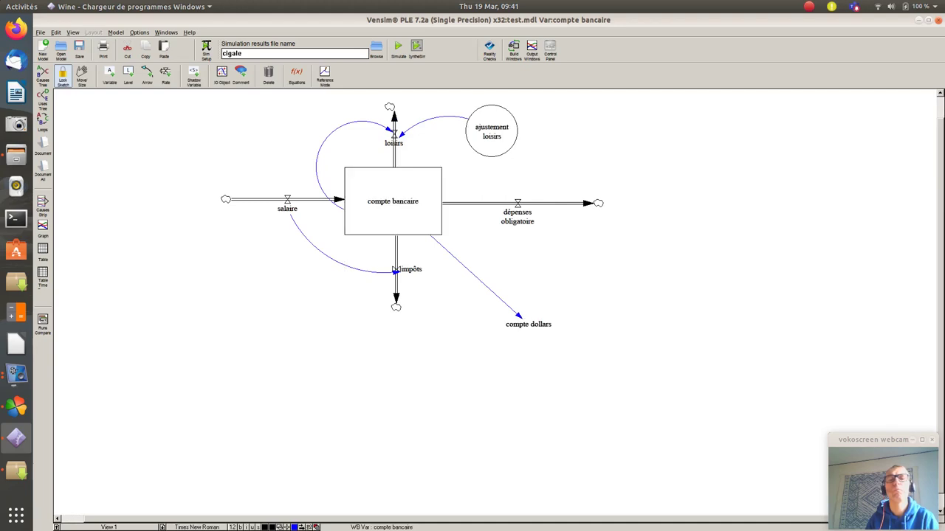